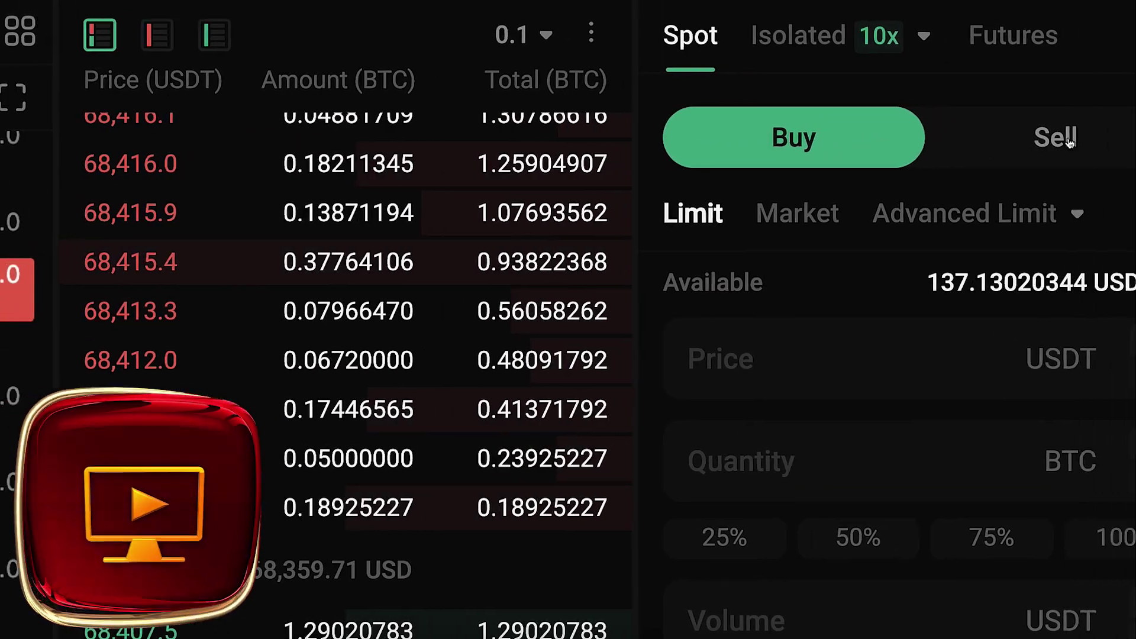
# - Switch the spot BTC buy order form to a market order
pyautogui.click(723, 213)
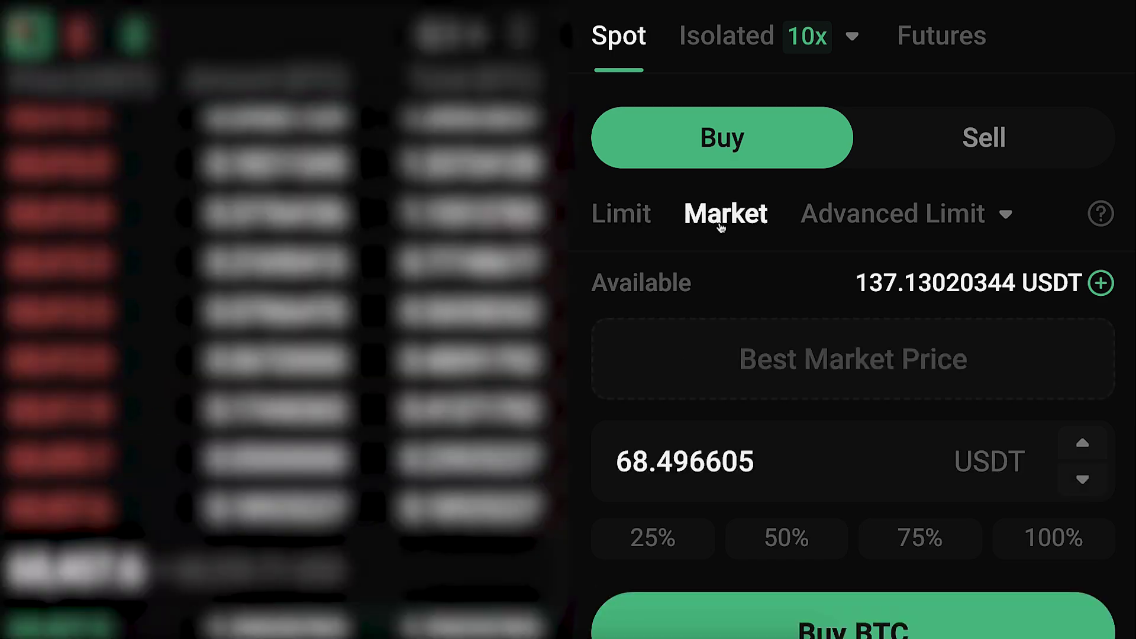
pyautogui.scroll(-2, 721, 222)
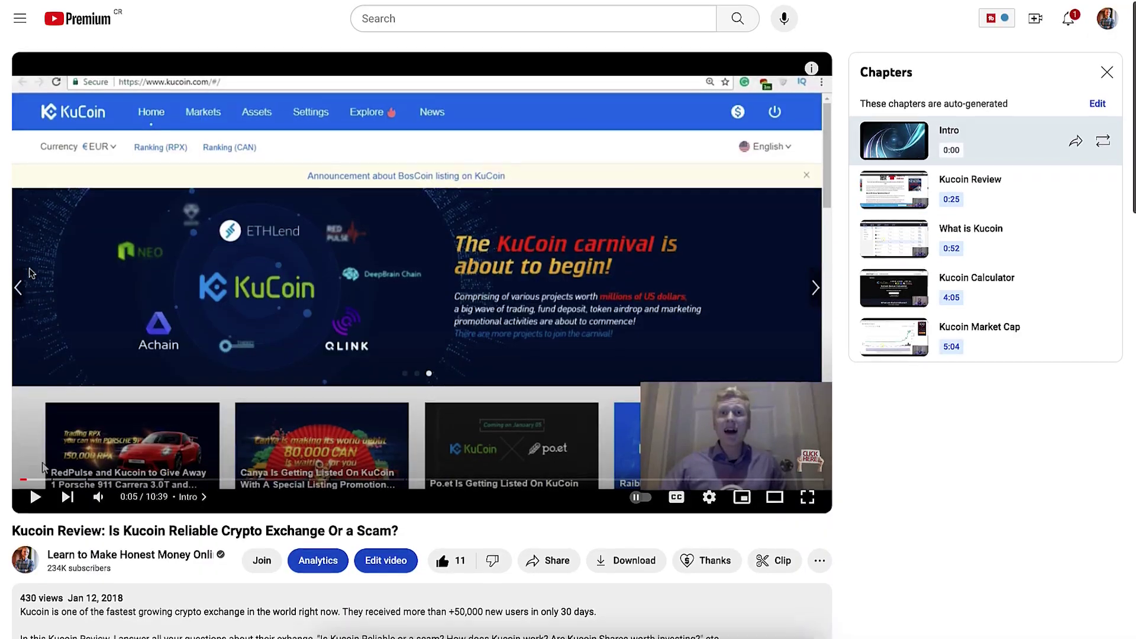
pyautogui.scroll(-5, 29, 268)
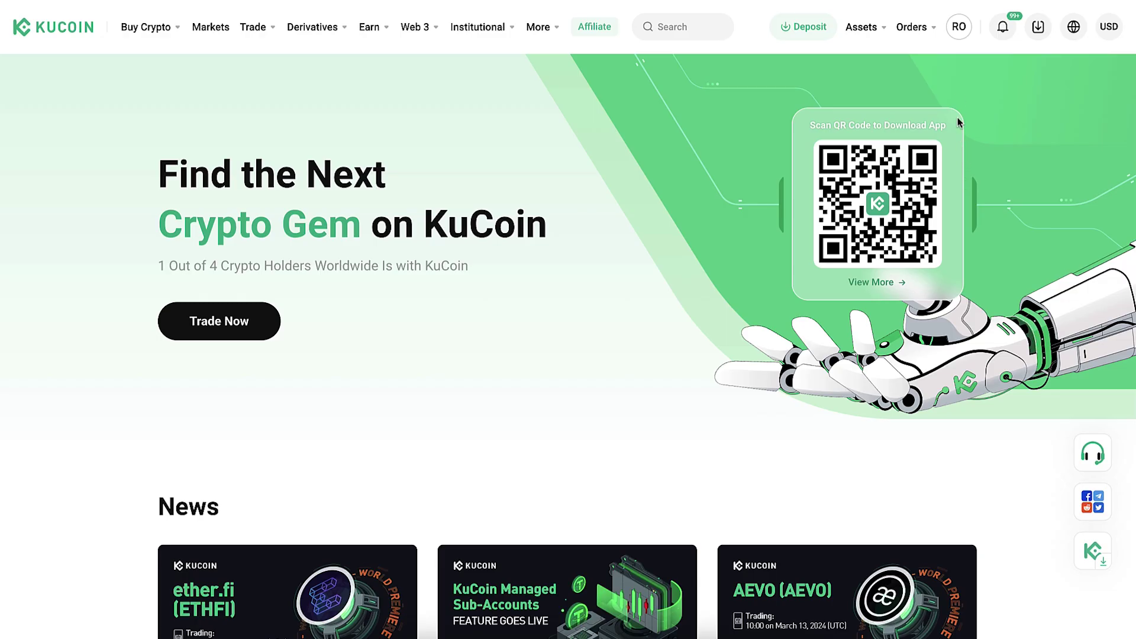
# - Open the account's Security Settings and review the two-factor authentication, password, login IP and anti-phishing options
pyautogui.moveTo(962, 31)
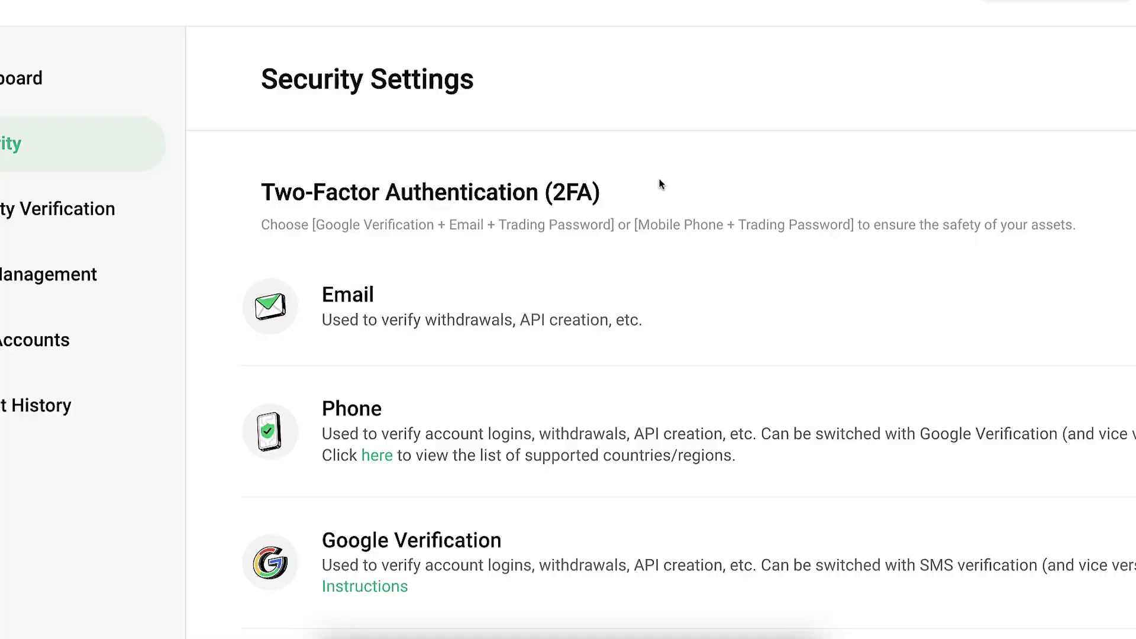
pyautogui.moveTo(661, 184); pyautogui.dragTo(264, 152)
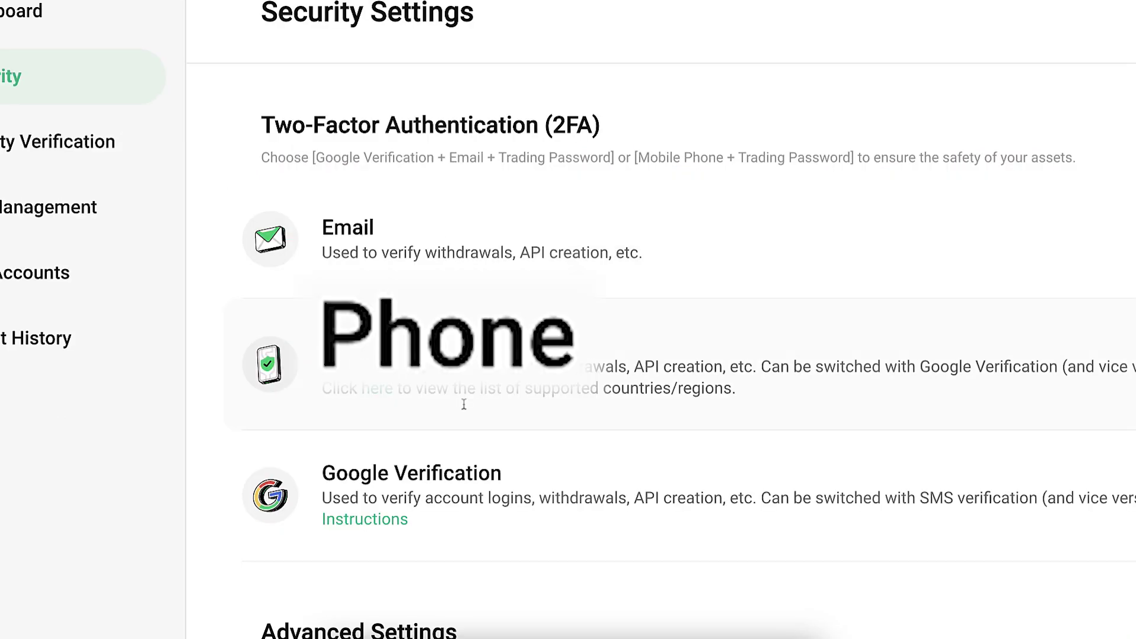
pyautogui.moveTo(459, 542); pyautogui.dragTo(814, 410)
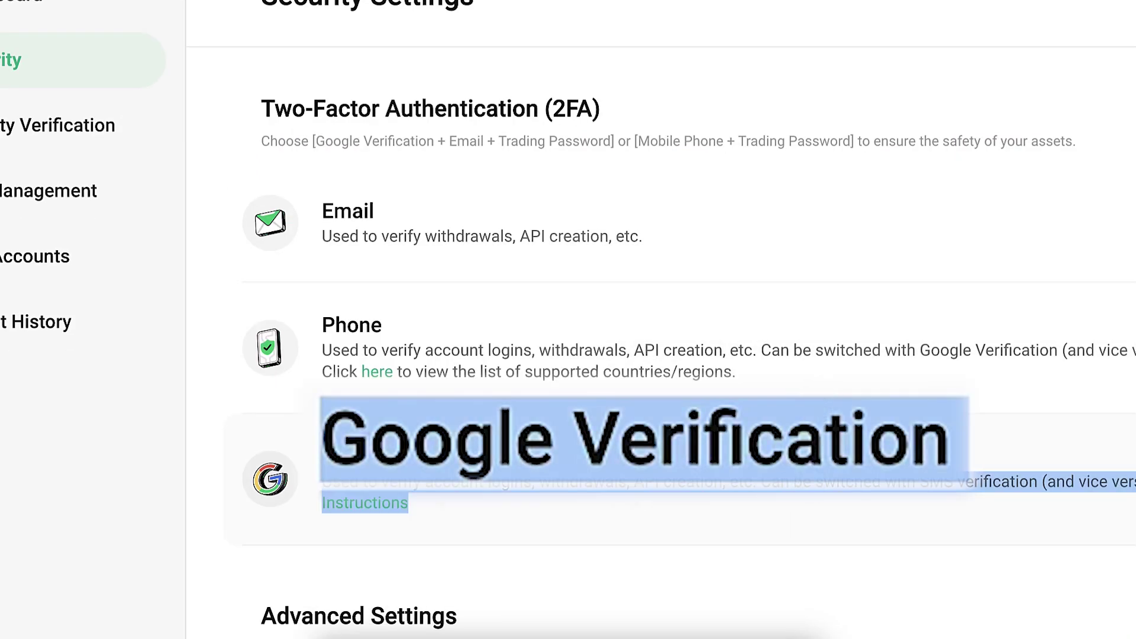
pyautogui.scroll(-5, 465, 421)
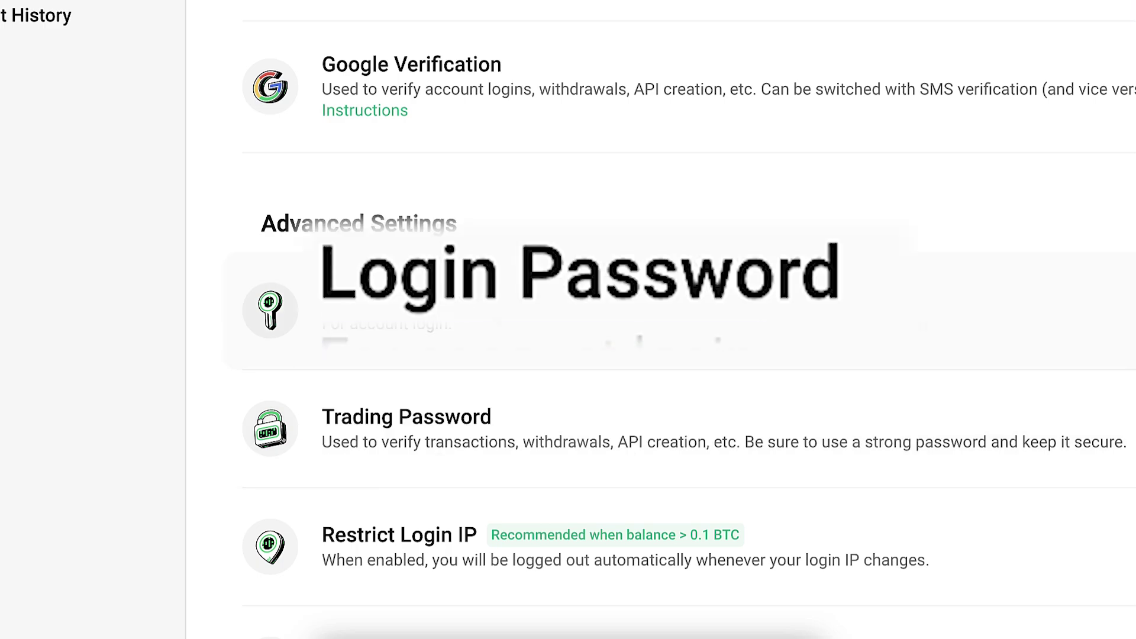
pyautogui.scroll(-4, 589, 367)
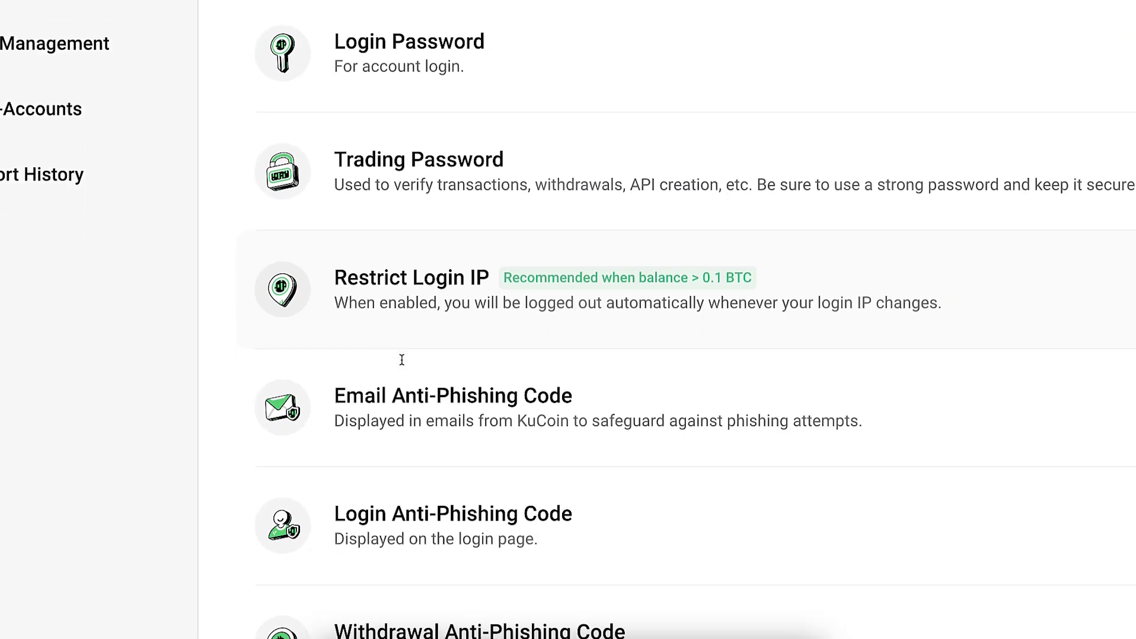
pyautogui.scroll(8, 401, 363)
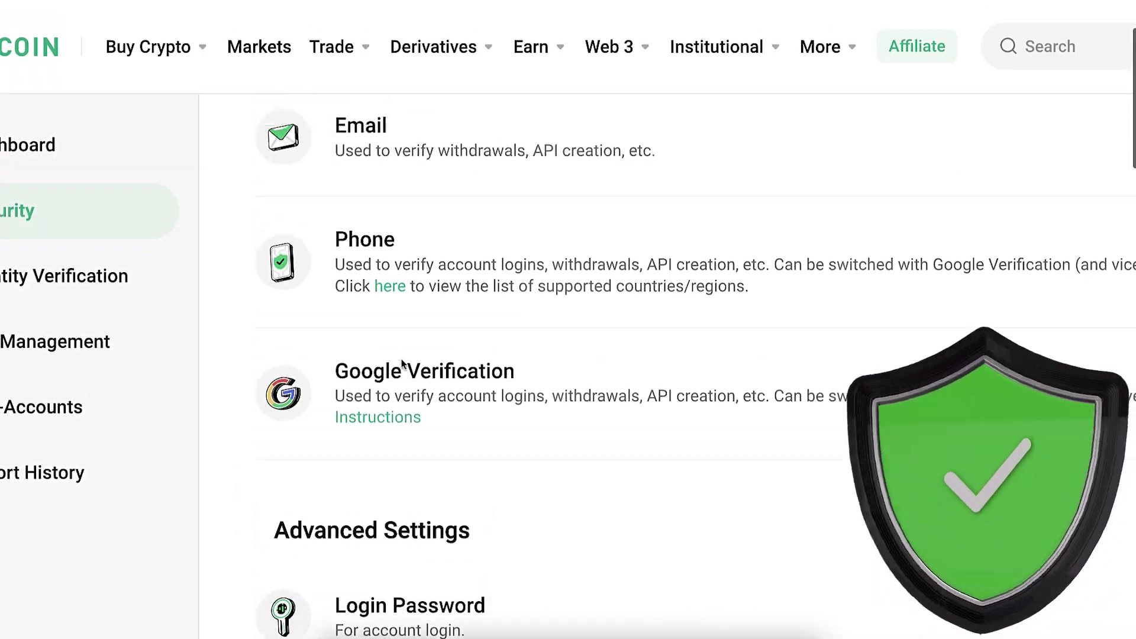
# - Open Identity Verification and examine the withdrawal limit among the verified account features
pyautogui.click(84, 107)
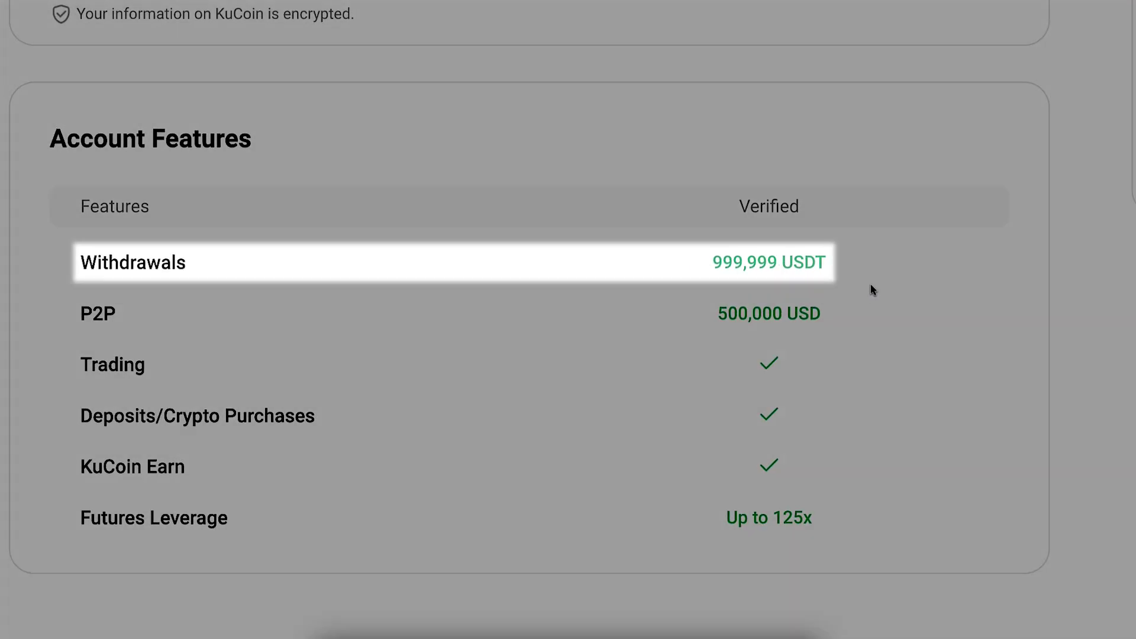
pyautogui.moveTo(829, 262); pyautogui.dragTo(715, 258)
pyautogui.click(704, 260)
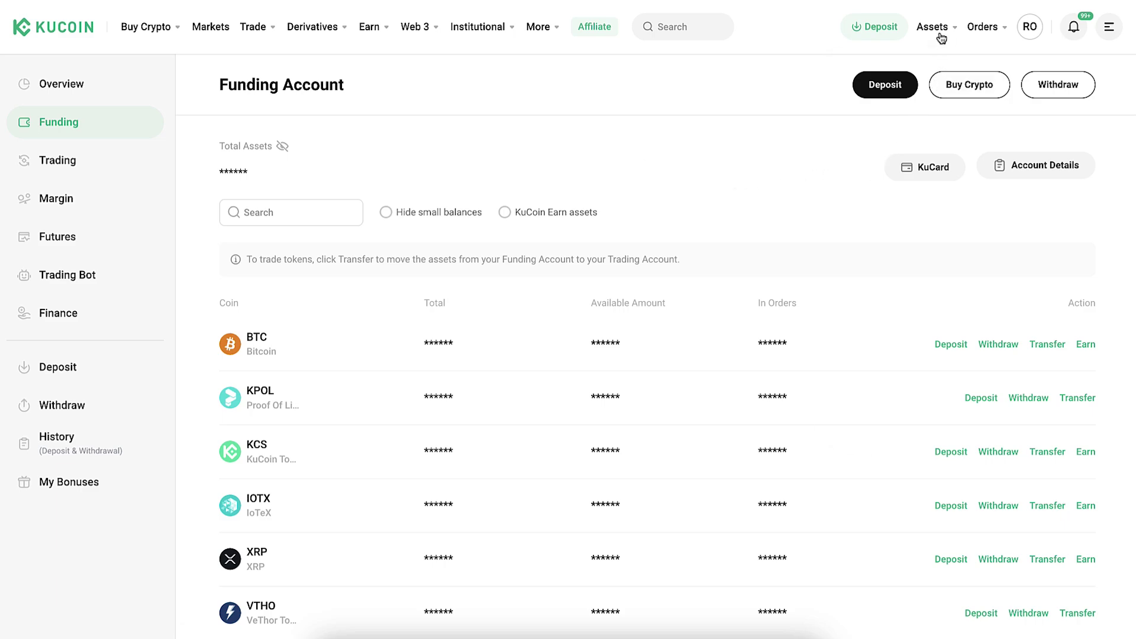
# - Look over the account types available under Assets and on the Funding Account page
pyautogui.moveTo(941, 39)
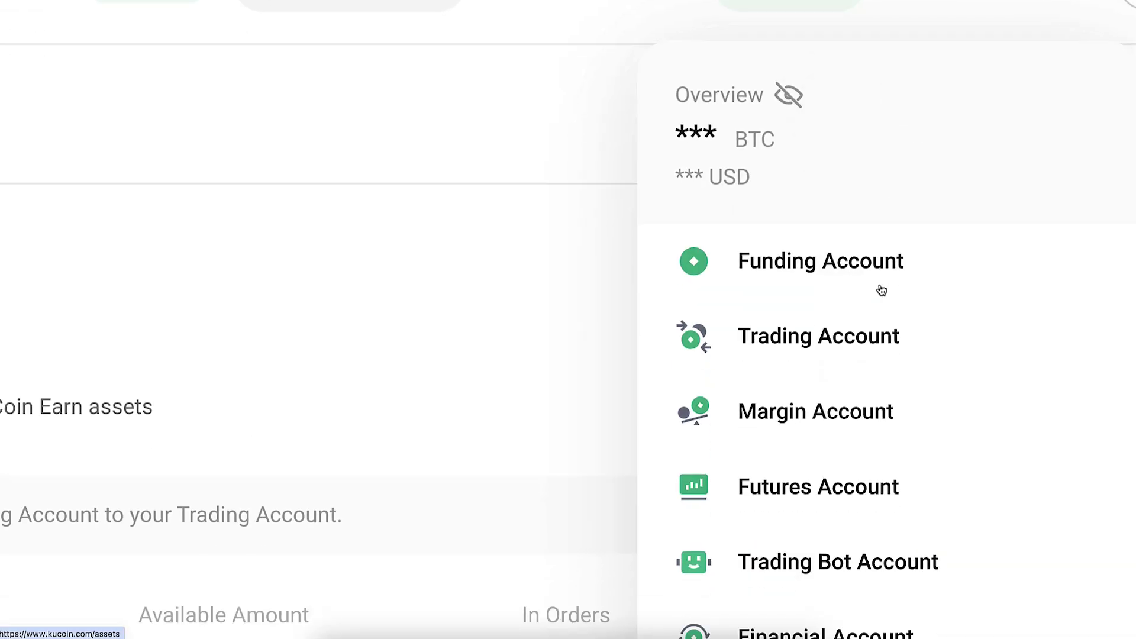
pyautogui.scroll(-2, 882, 290)
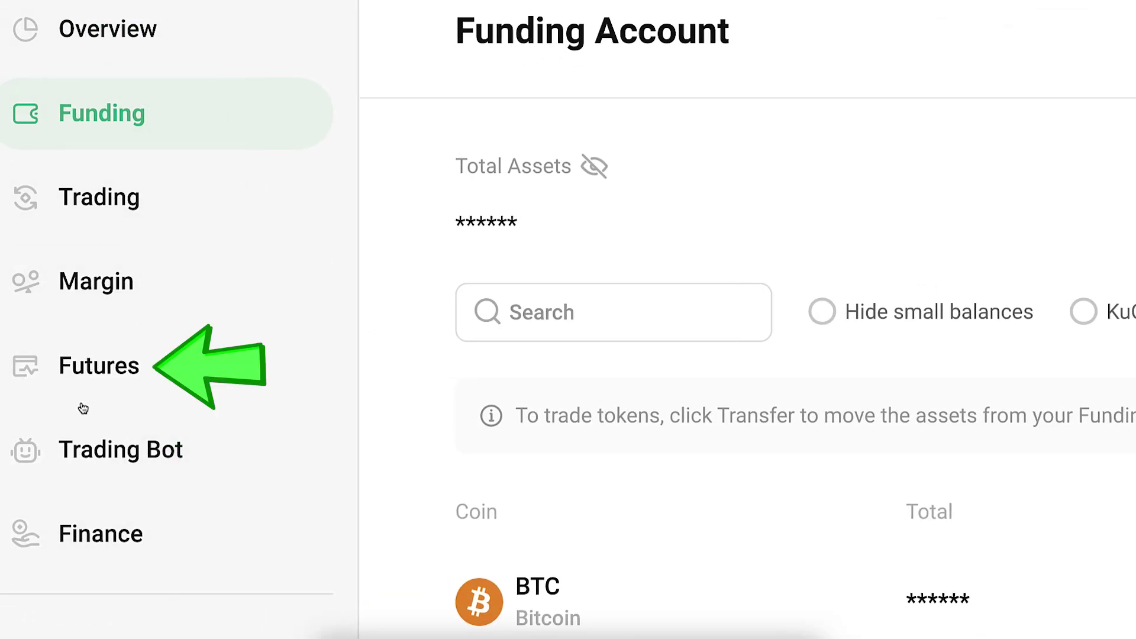
pyautogui.scroll(-2, 86, 408)
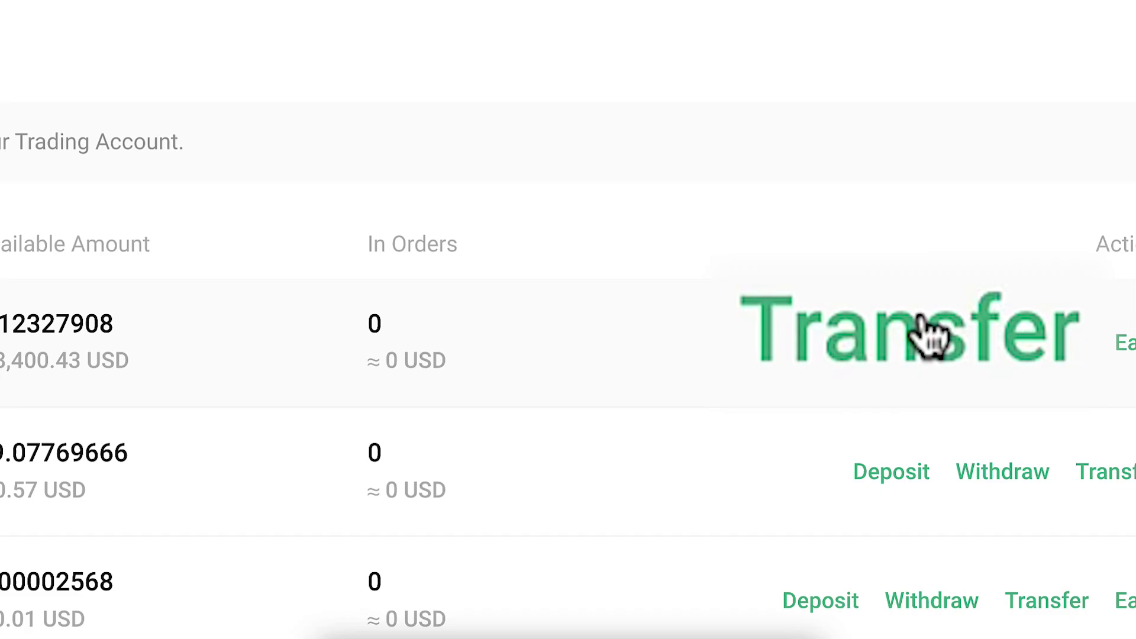
# - Transfer the maximum available BTC, 0.12327908, from the Funding Account to the Trading Account
pyautogui.click(929, 334)
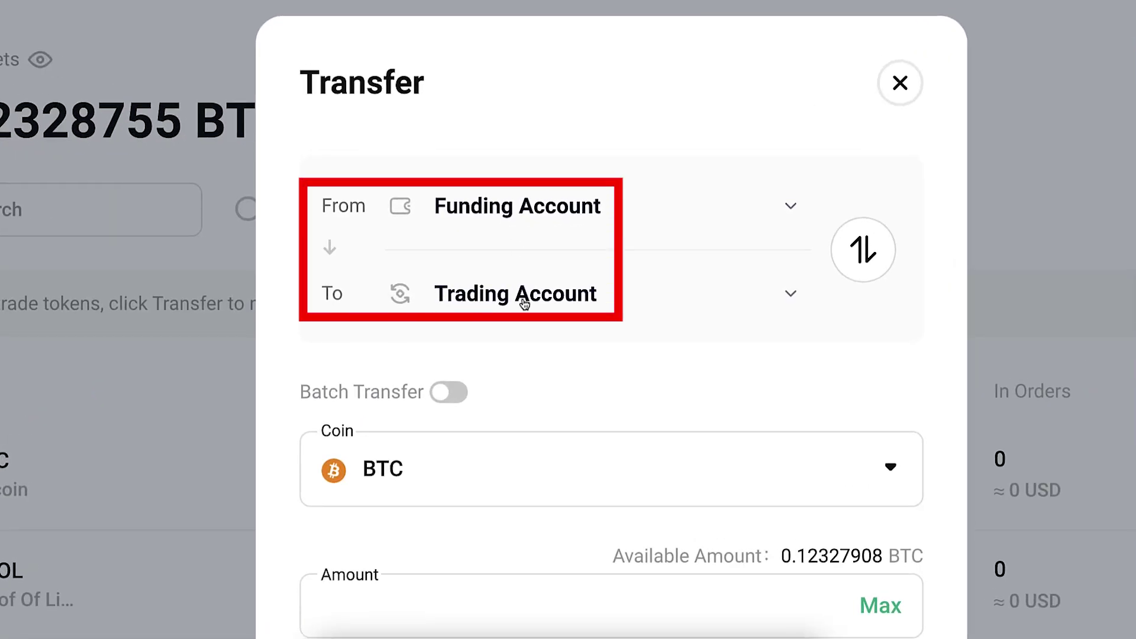
pyautogui.click(881, 606)
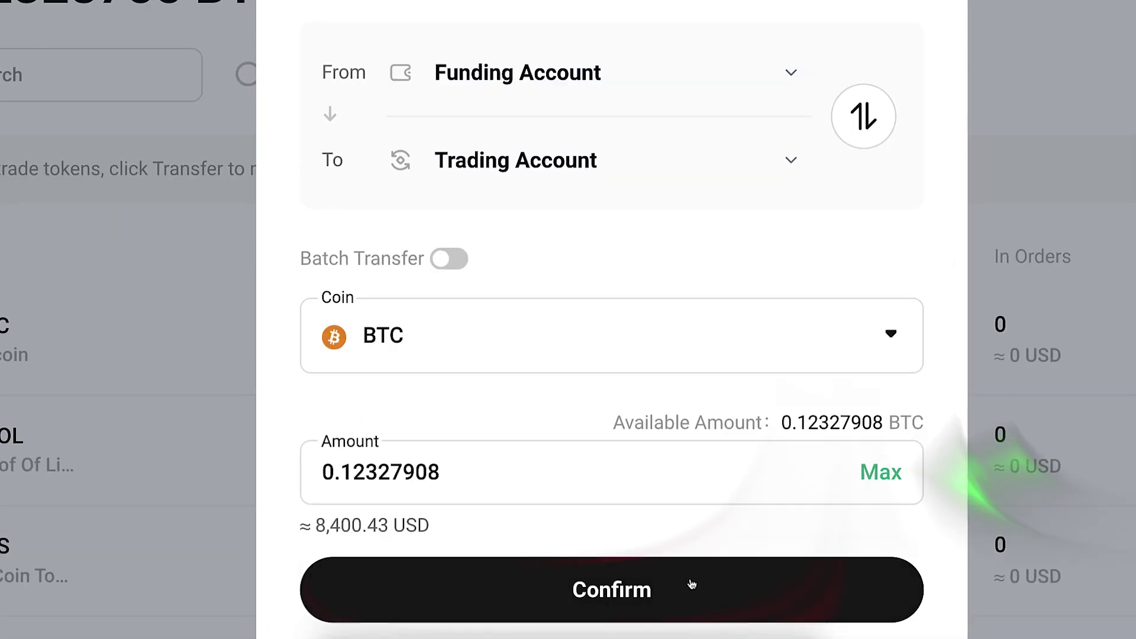
pyautogui.click(692, 584)
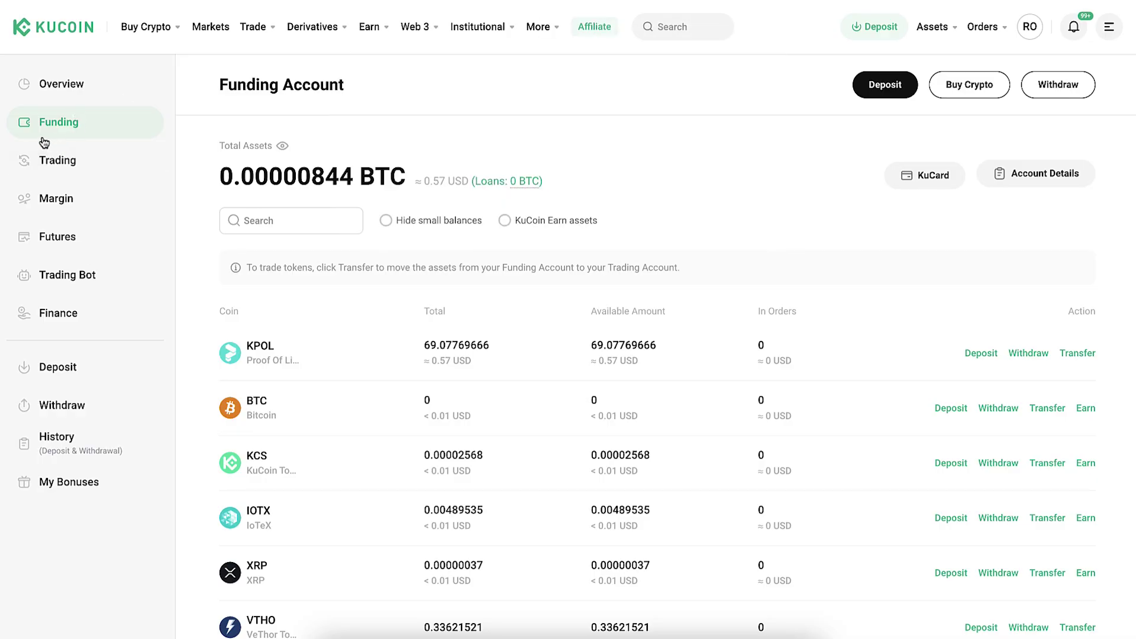
# - View the Trading Account assets and the Isolated assets of the Margin account
pyautogui.click(53, 157)
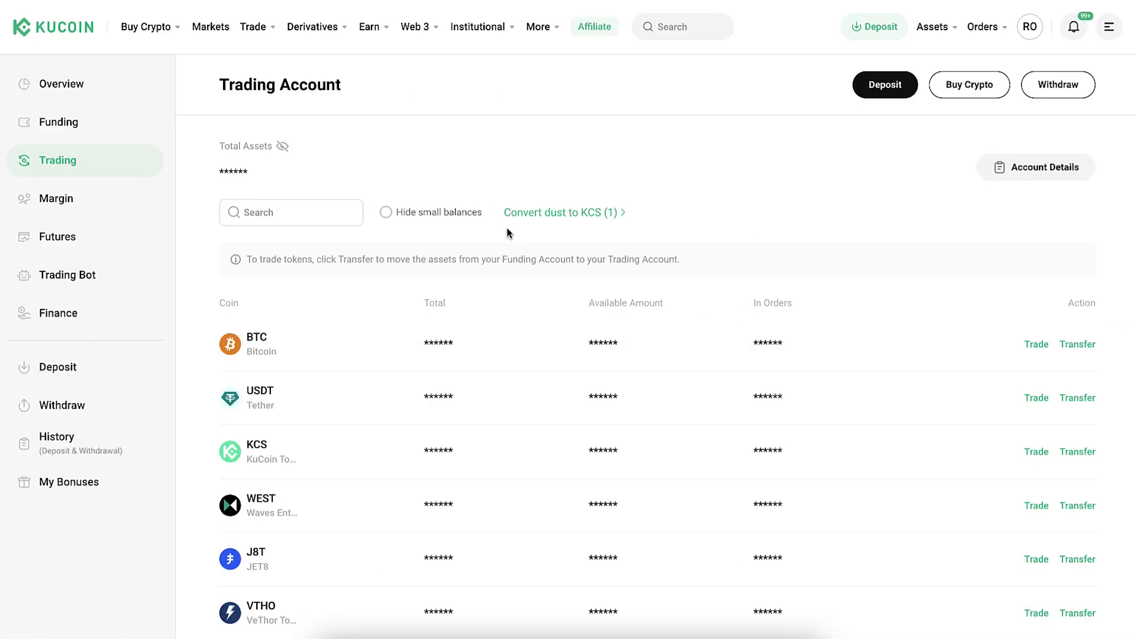
pyautogui.moveTo(267, 33)
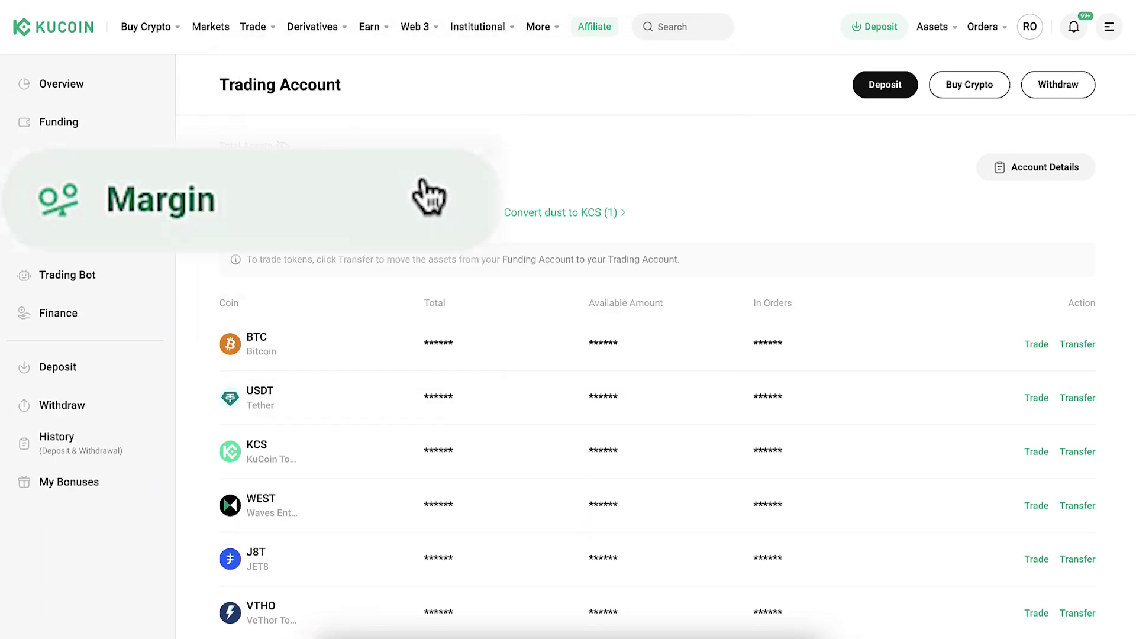
pyautogui.click(140, 198)
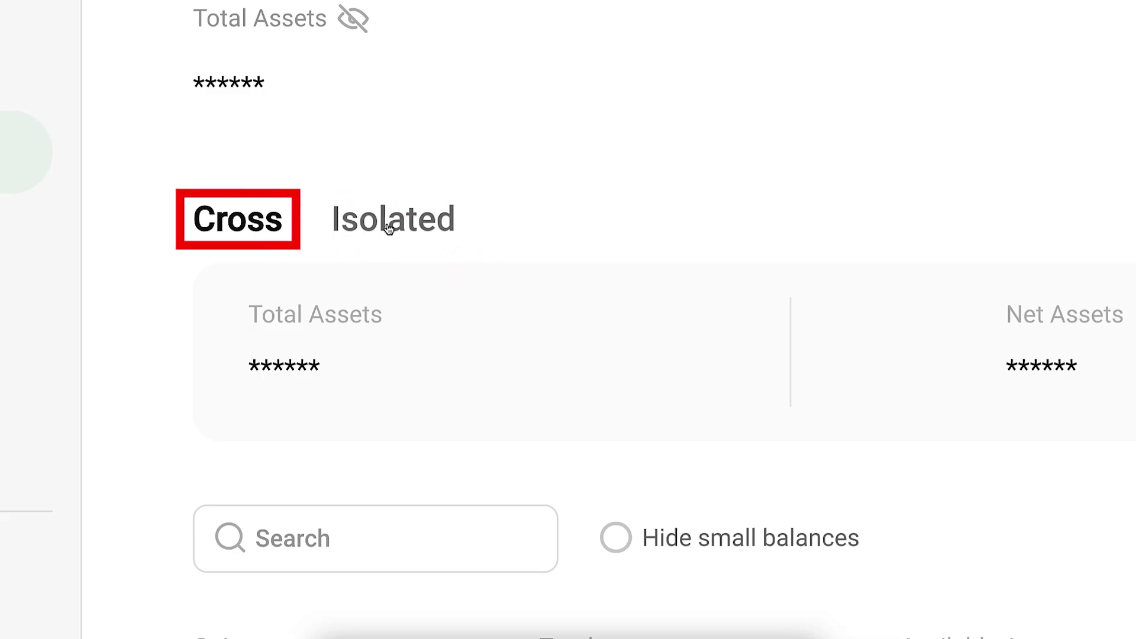
pyautogui.click(388, 228)
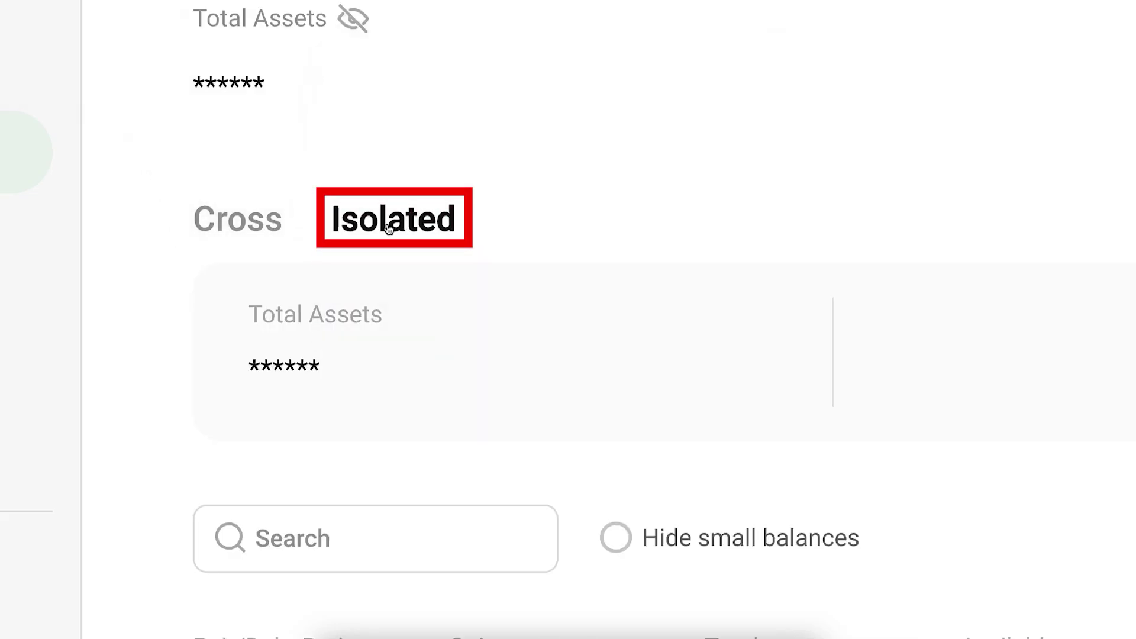
# - View the Futures, Trading Bot and Finance accounts one after another
pyautogui.click(278, 261)
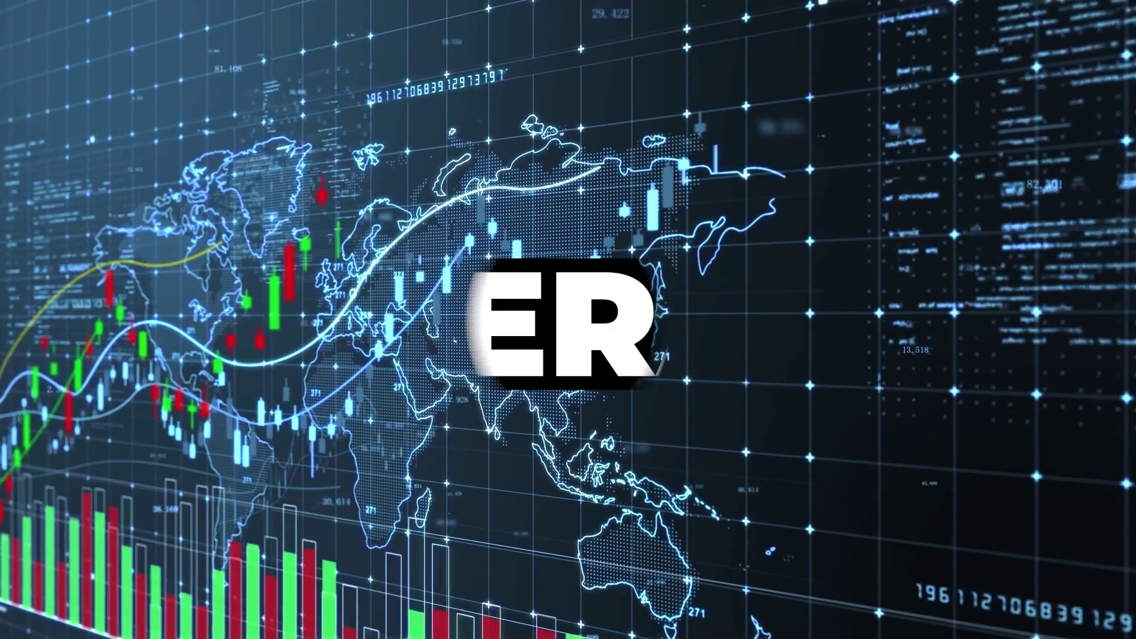
pyautogui.click(87, 276)
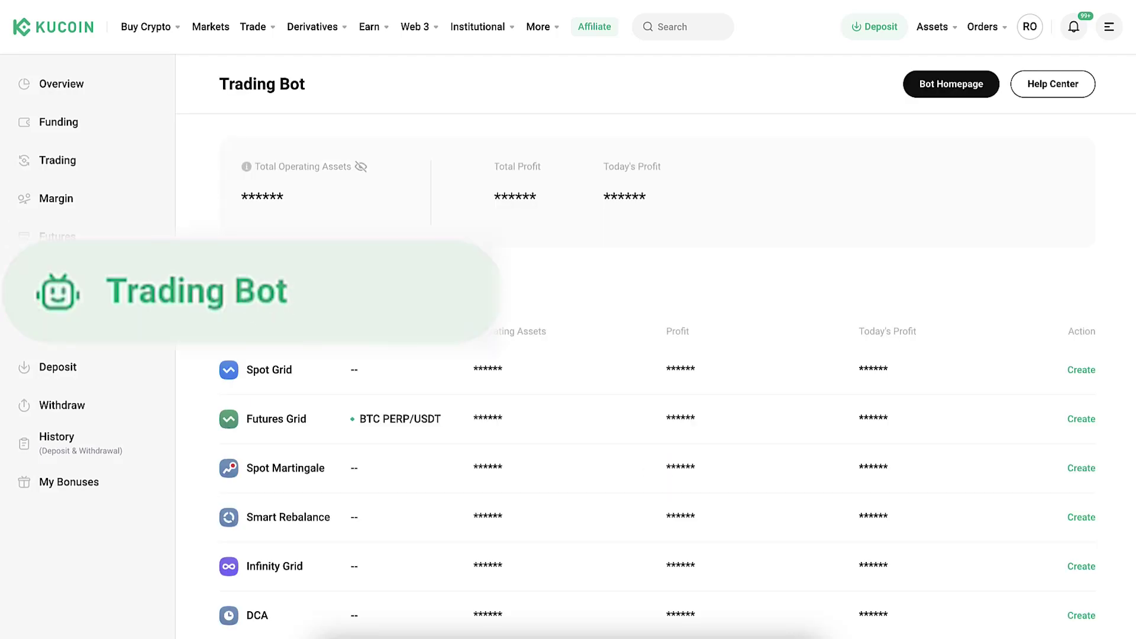
pyautogui.click(116, 312)
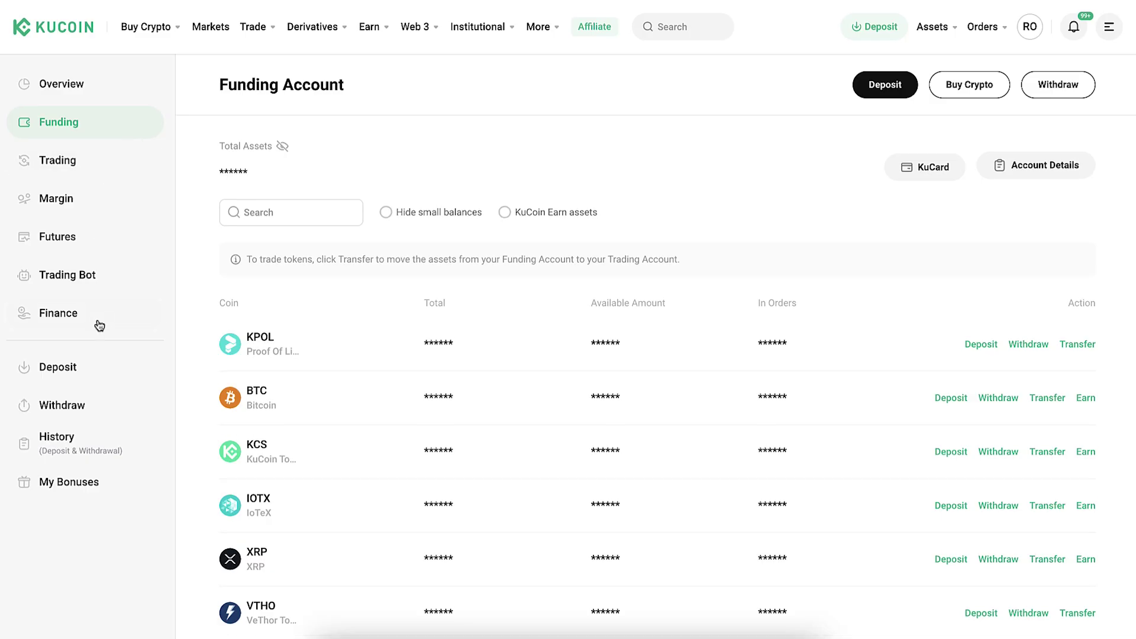
# - Go back through the Finance, Trading Bot, Futures and Trading accounts to the Funding Account
pyautogui.click(100, 322)
pyautogui.click(118, 273)
pyautogui.click(110, 241)
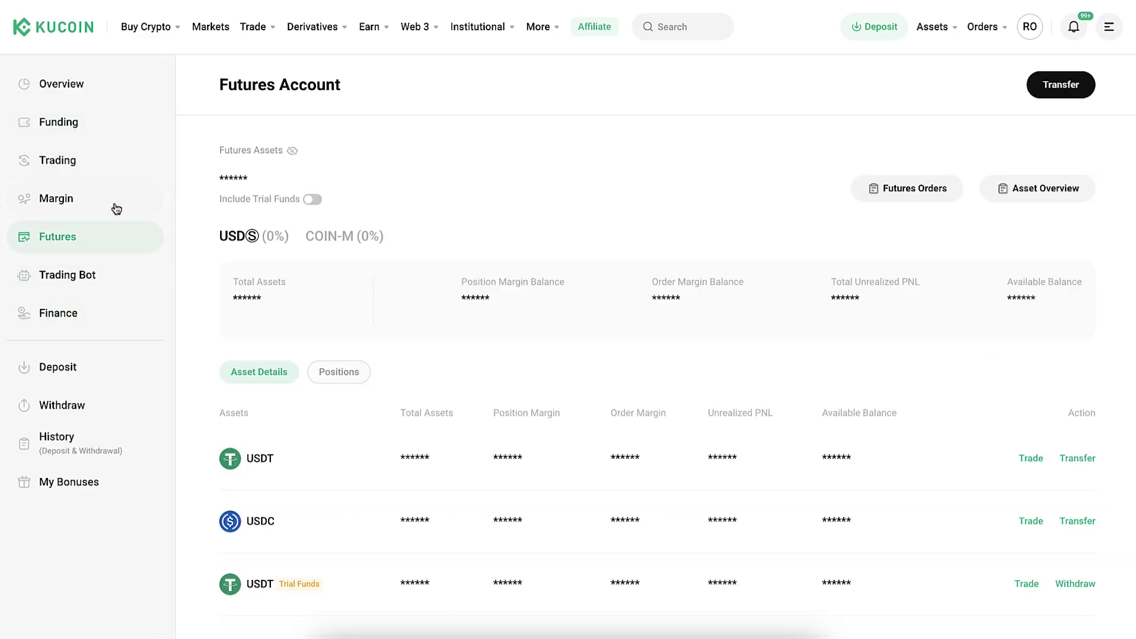
pyautogui.click(124, 161)
pyautogui.click(134, 121)
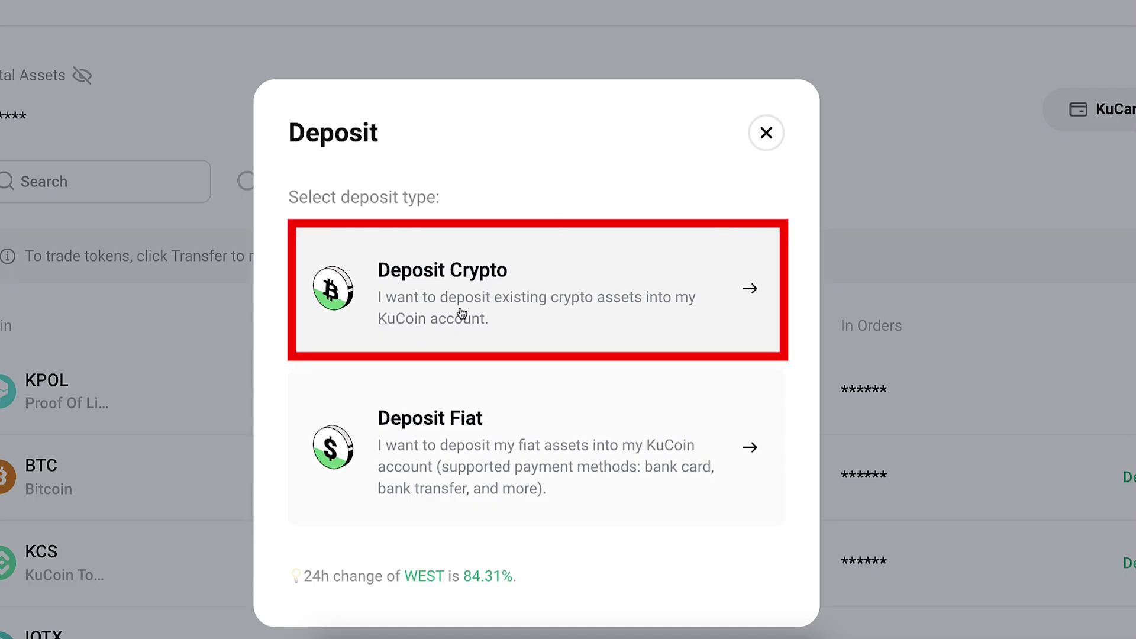
# - Choose the crypto deposit type and browse the list of coins available for deposit
pyautogui.click(512, 261)
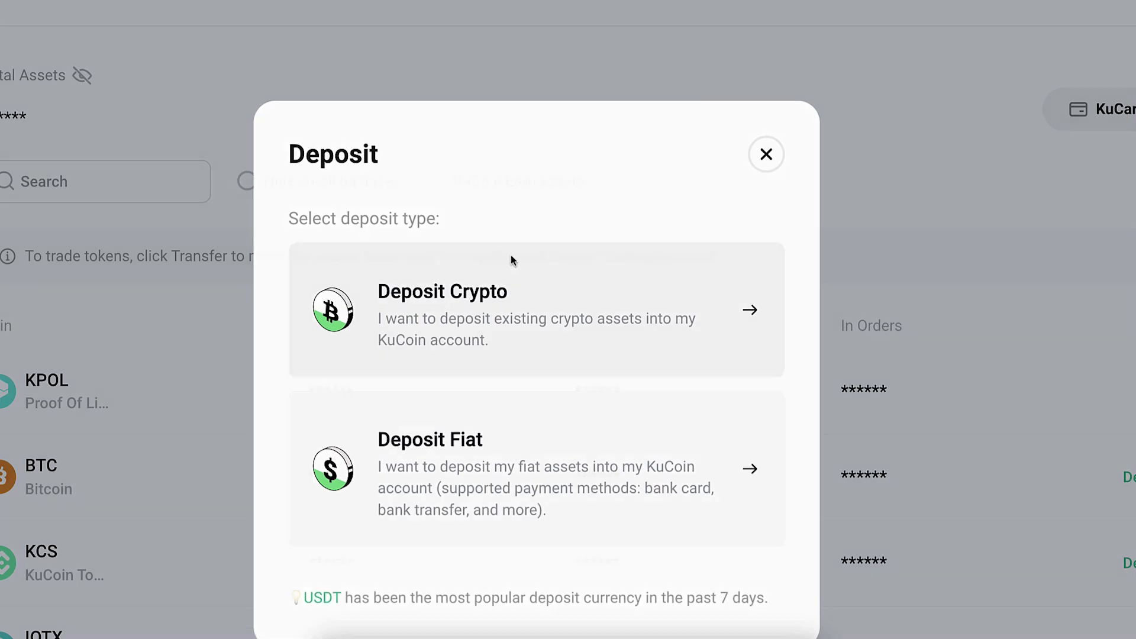
pyautogui.click(719, 237)
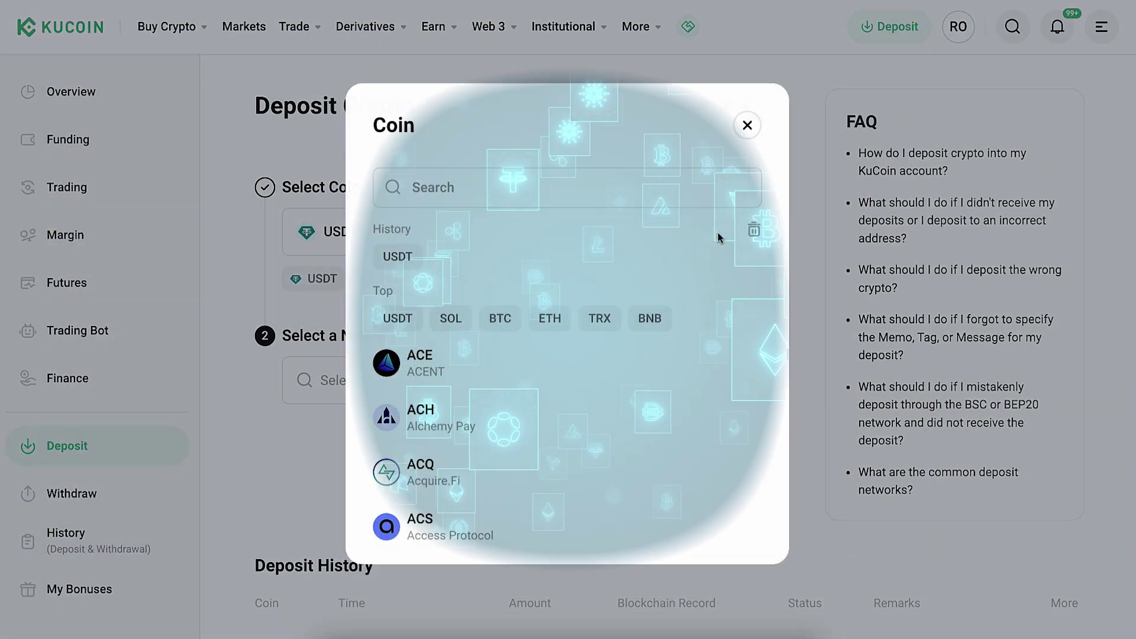
pyautogui.scroll(-10, 598, 444)
pyautogui.scroll(-20, 600, 448)
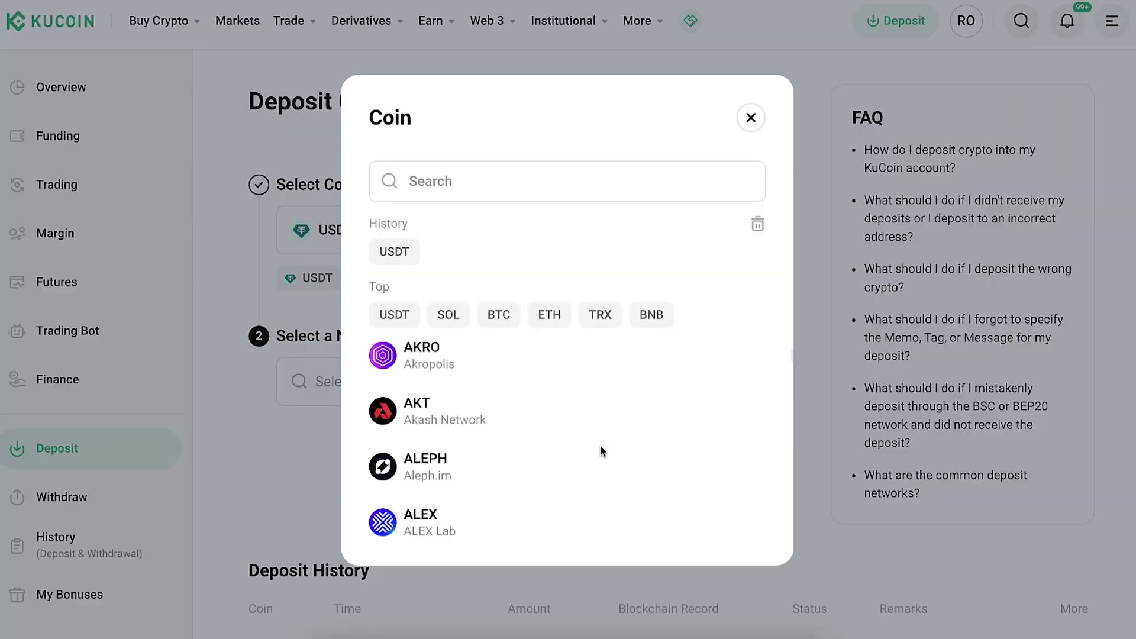
pyautogui.scroll(-20, 598, 448)
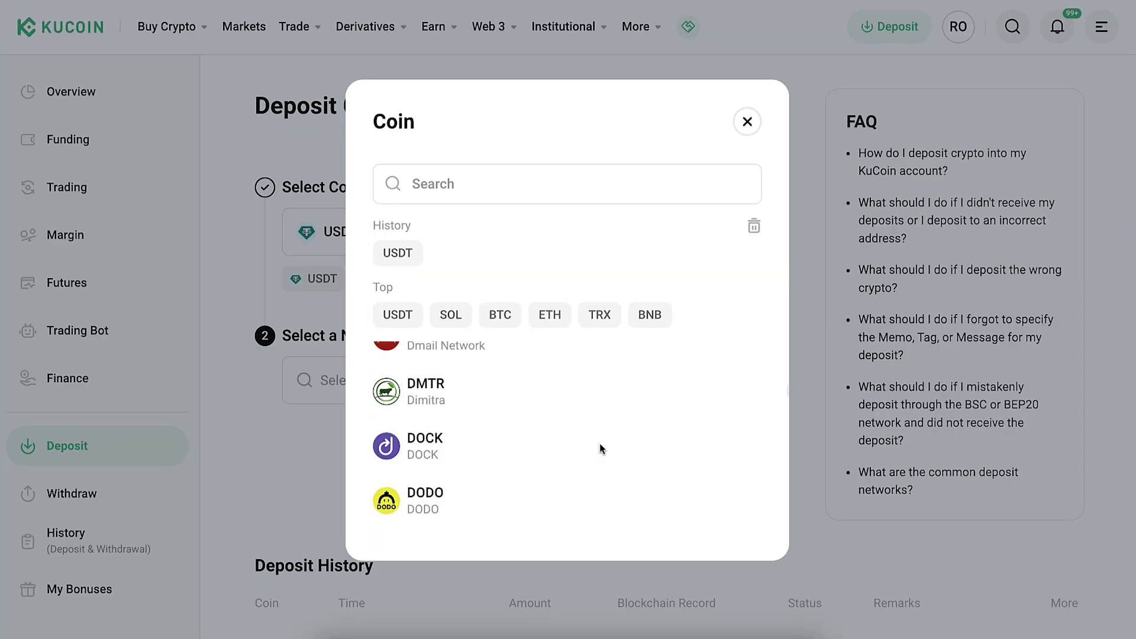
pyautogui.scroll(-20, 599, 445)
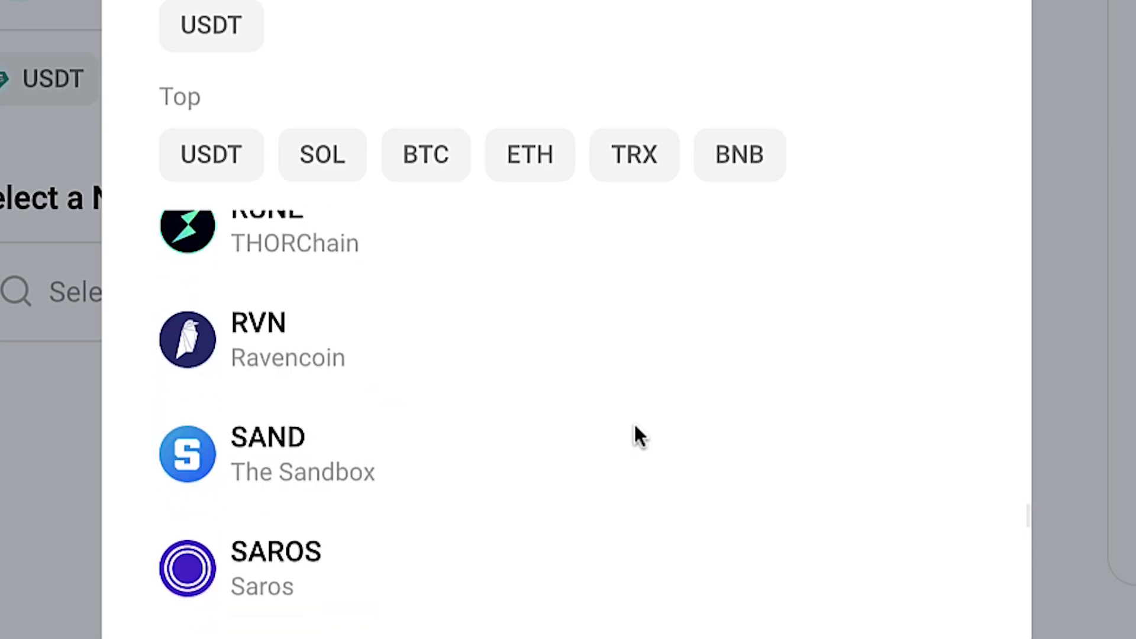
pyautogui.scroll(-20, 635, 426)
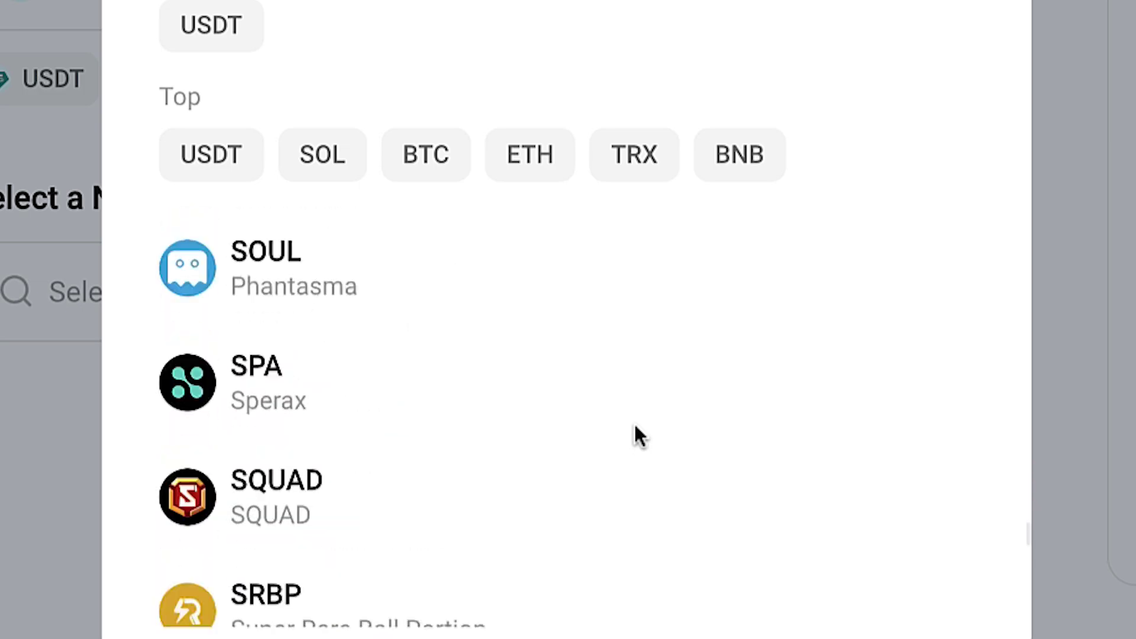
pyautogui.scroll(-10, 634, 436)
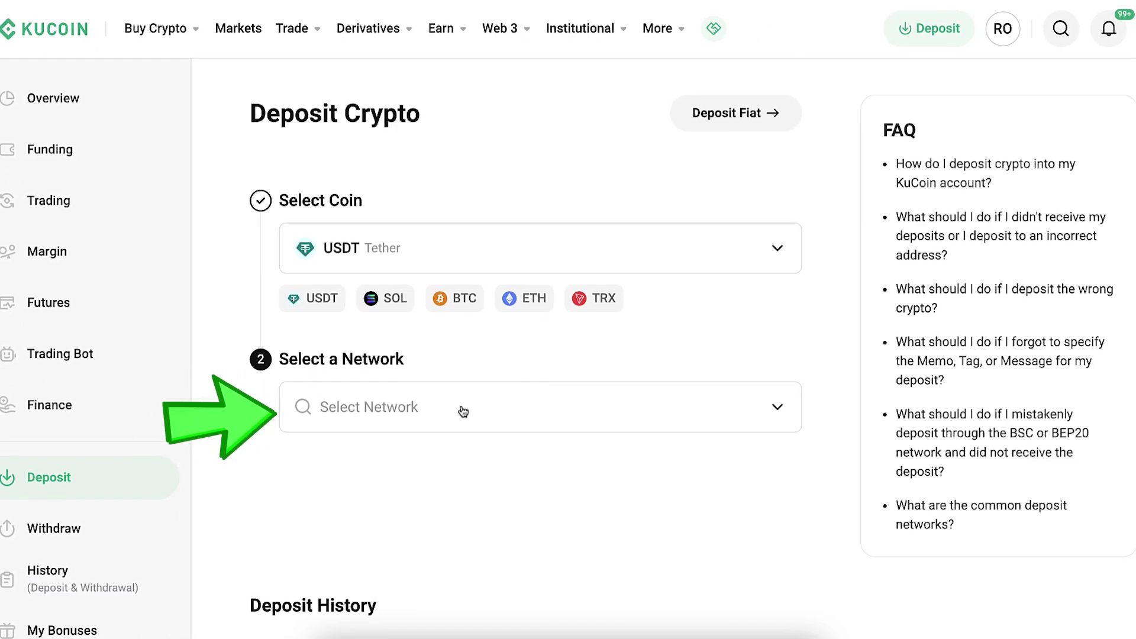
# - Select BEP20, BNB Smart Chain (bsc), as the network for the USDT deposit
pyautogui.click(463, 411)
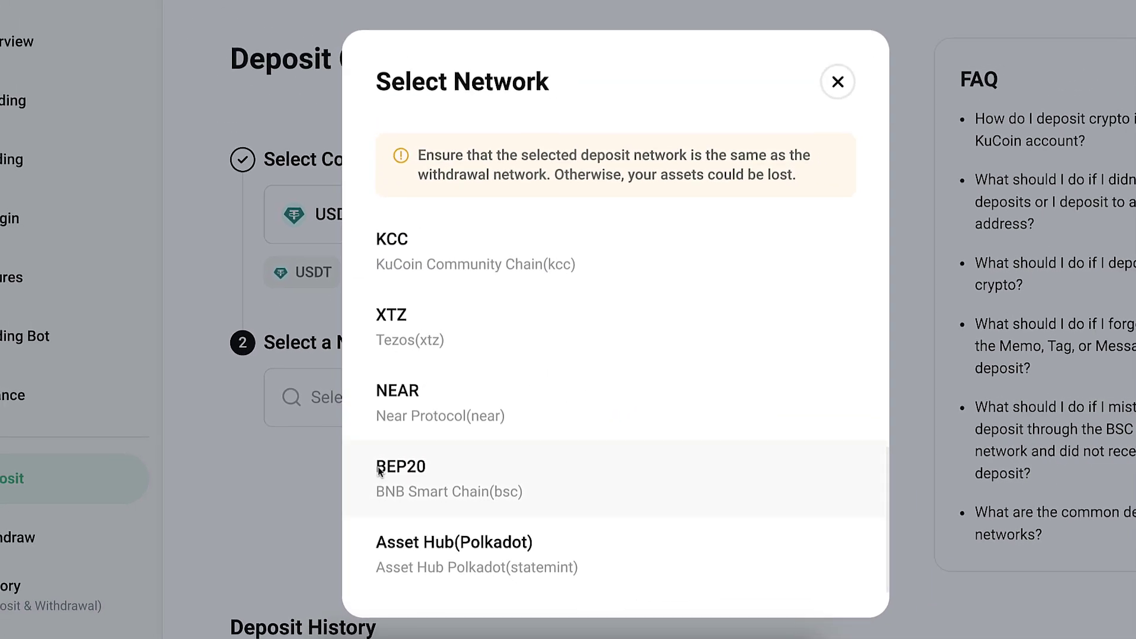
pyautogui.click(379, 471)
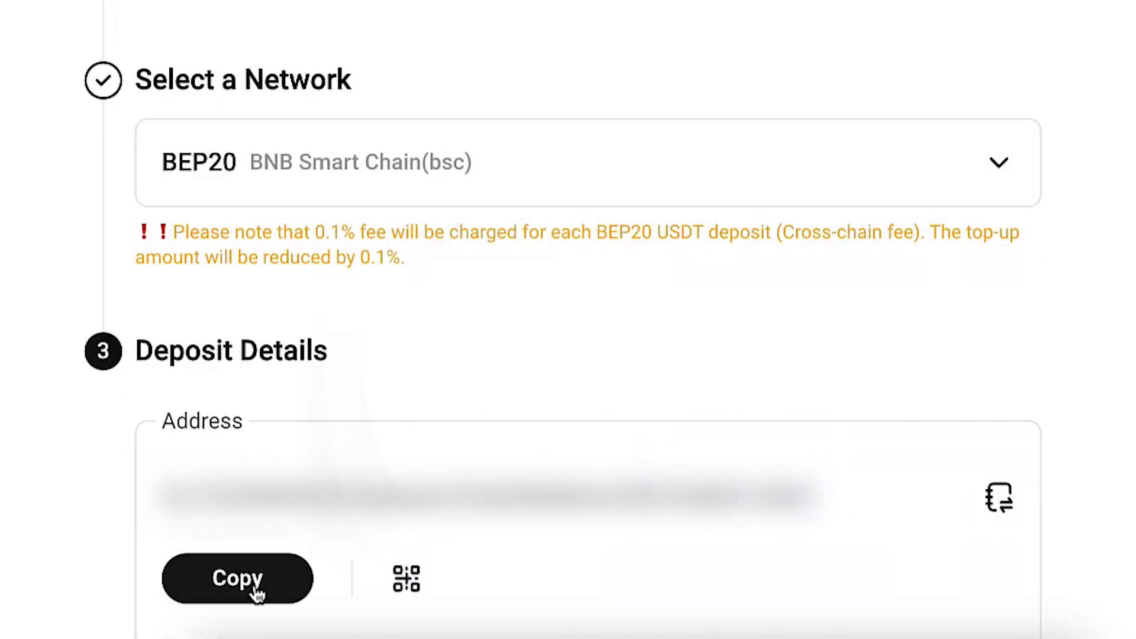
# - Open the Fast Trade page for buying crypto and highlight the description of its supported payment methods
pyautogui.moveTo(180, 43)
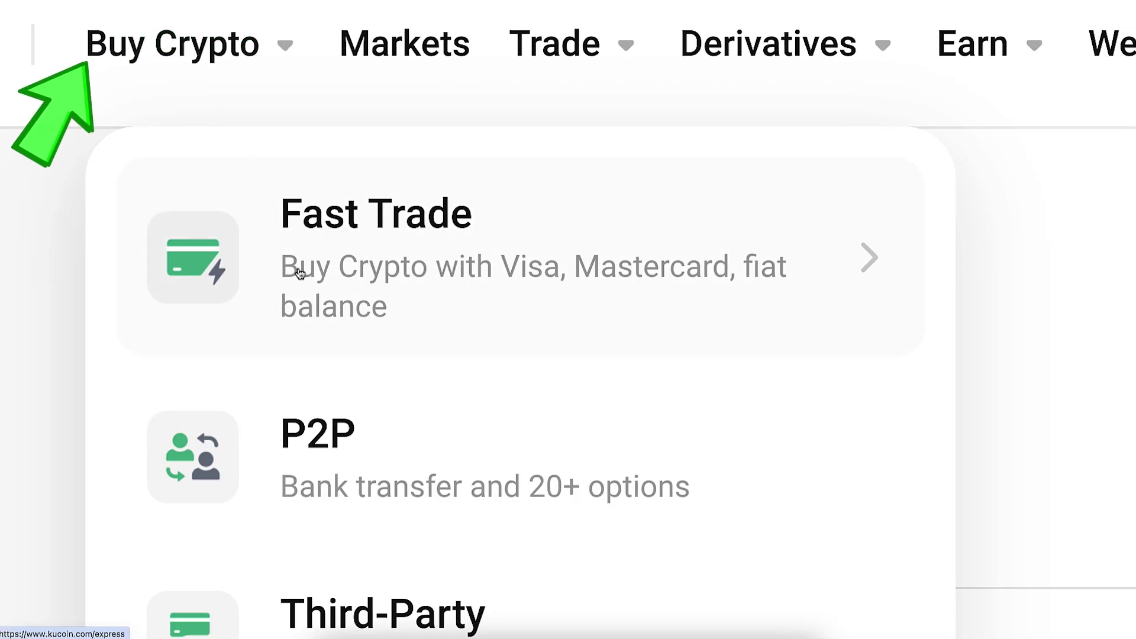
pyautogui.scroll(-2, 299, 272)
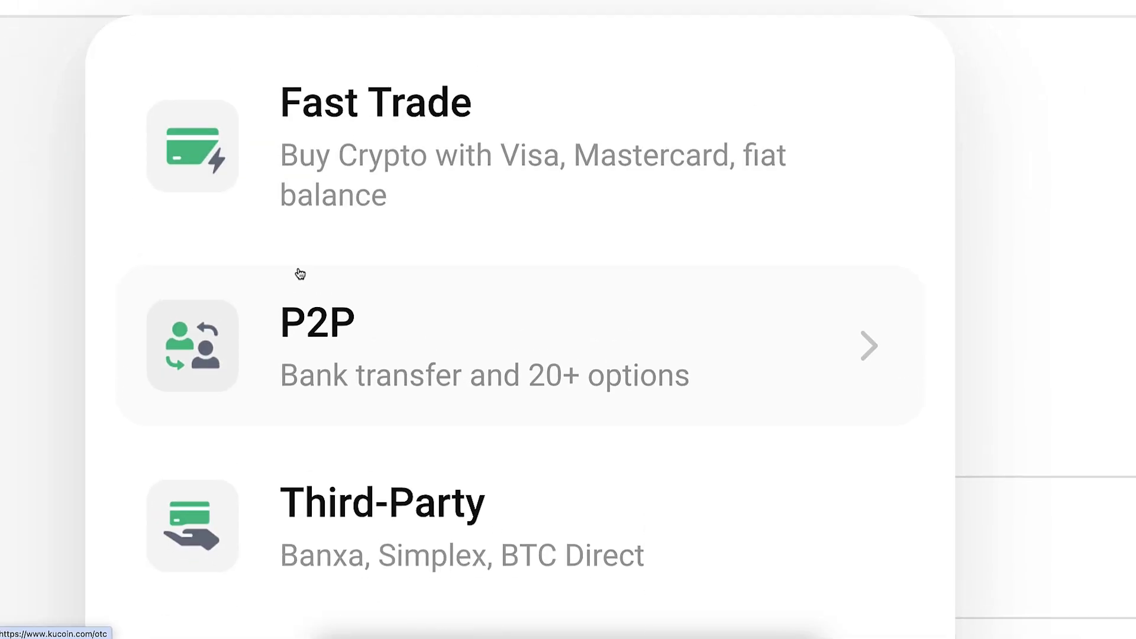
pyautogui.click(432, 138)
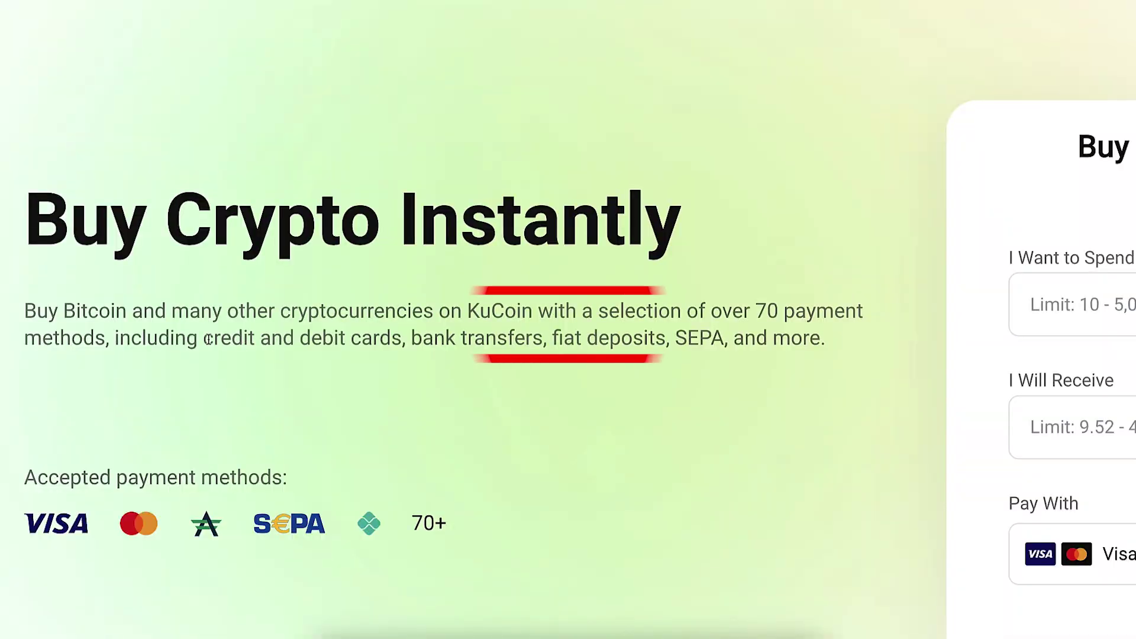
pyautogui.moveTo(180, 327); pyautogui.dragTo(334, 330)
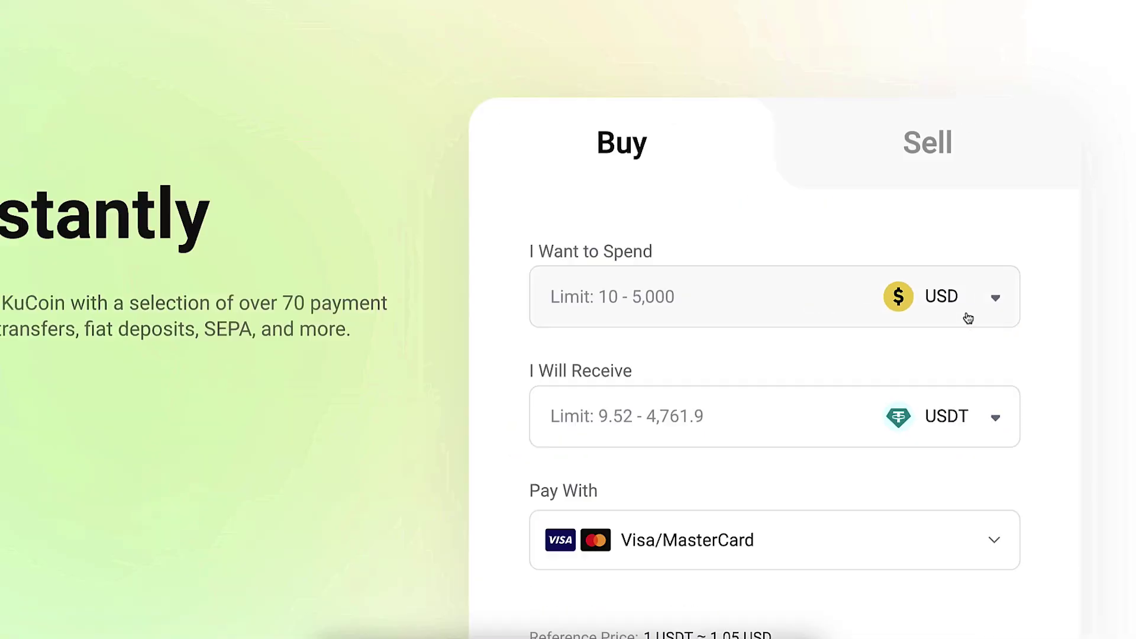
# - Browse the fiat currencies available to spend, search for inr, and choose INR
pyautogui.click(955, 305)
pyautogui.scroll(-3, 869, 444)
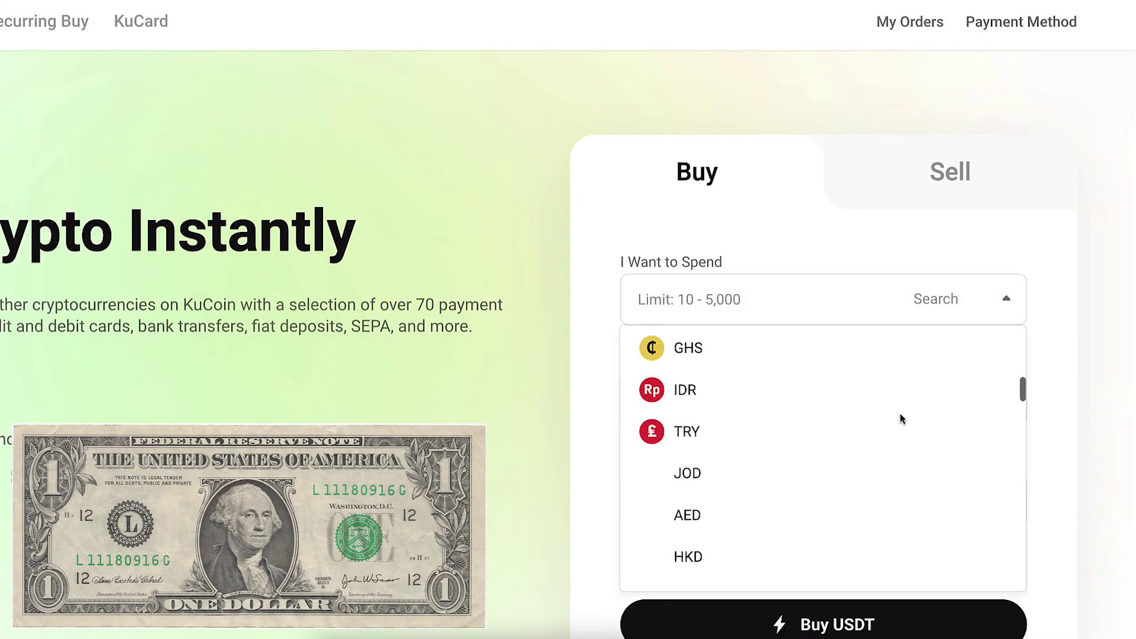
pyautogui.scroll(-10, 901, 419)
pyautogui.scroll(2, 902, 419)
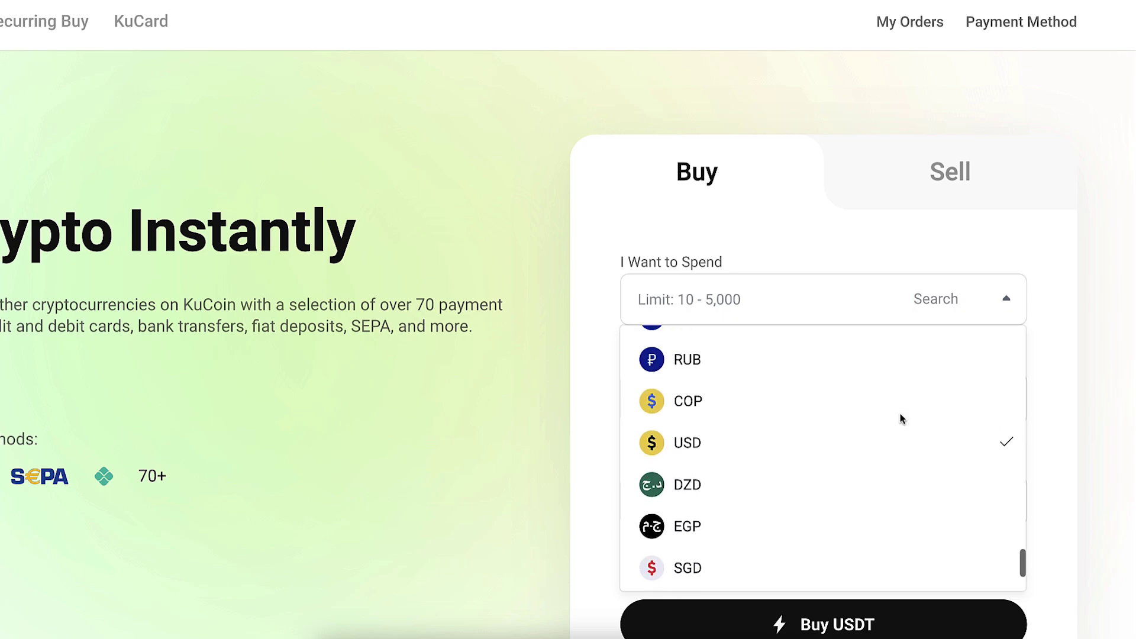
pyautogui.scroll(10, 902, 419)
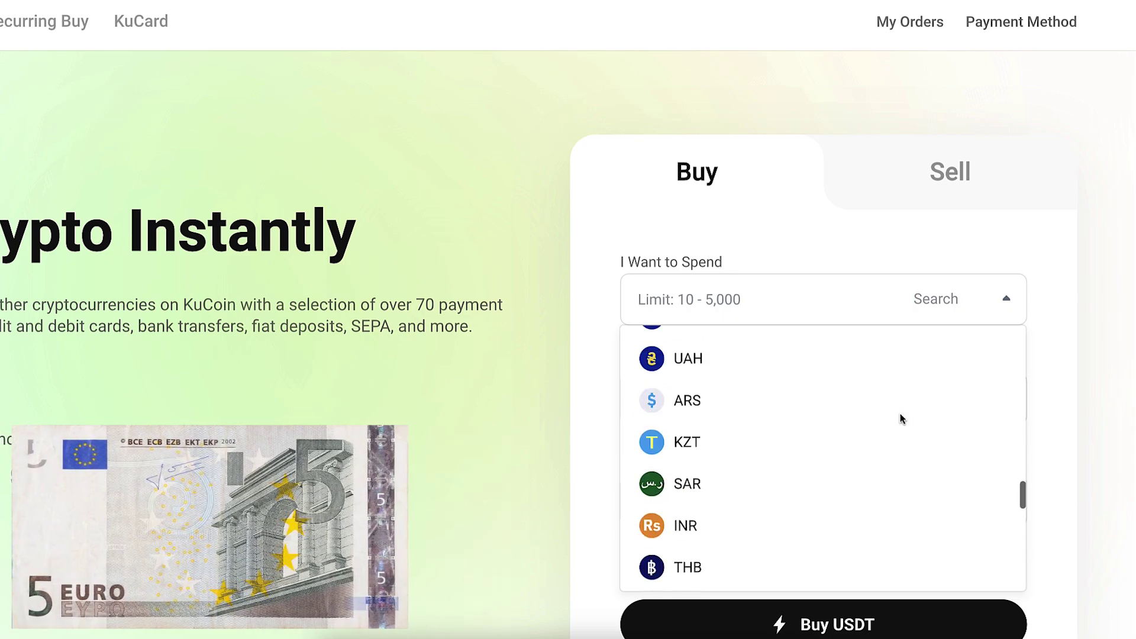
pyautogui.scroll(10, 901, 419)
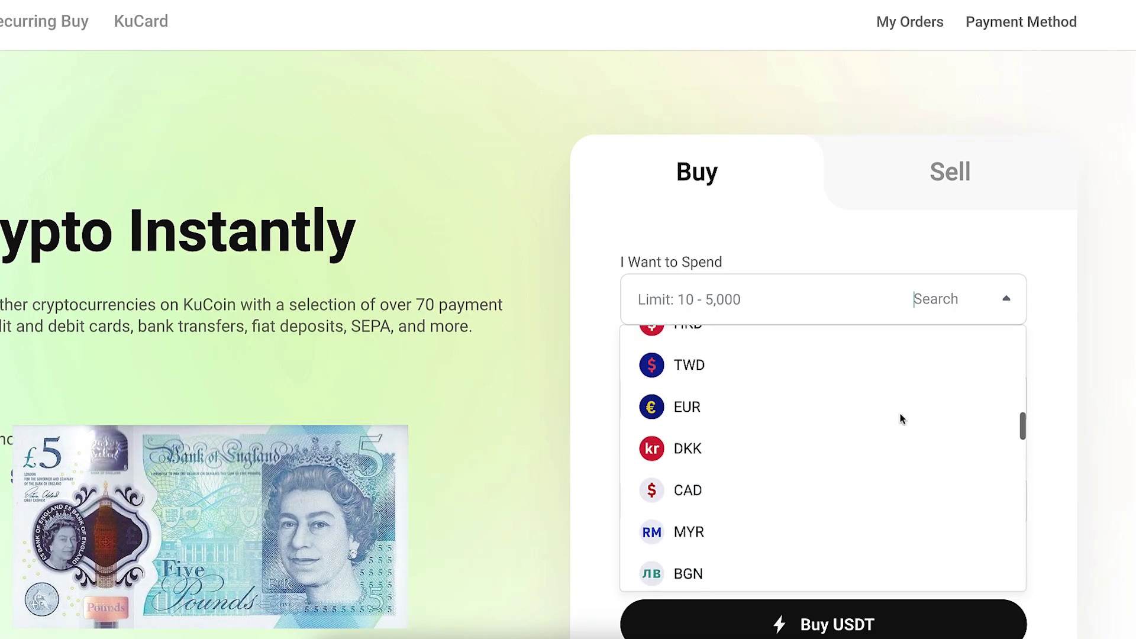
pyautogui.scroll(10, 902, 419)
pyautogui.write('inr')
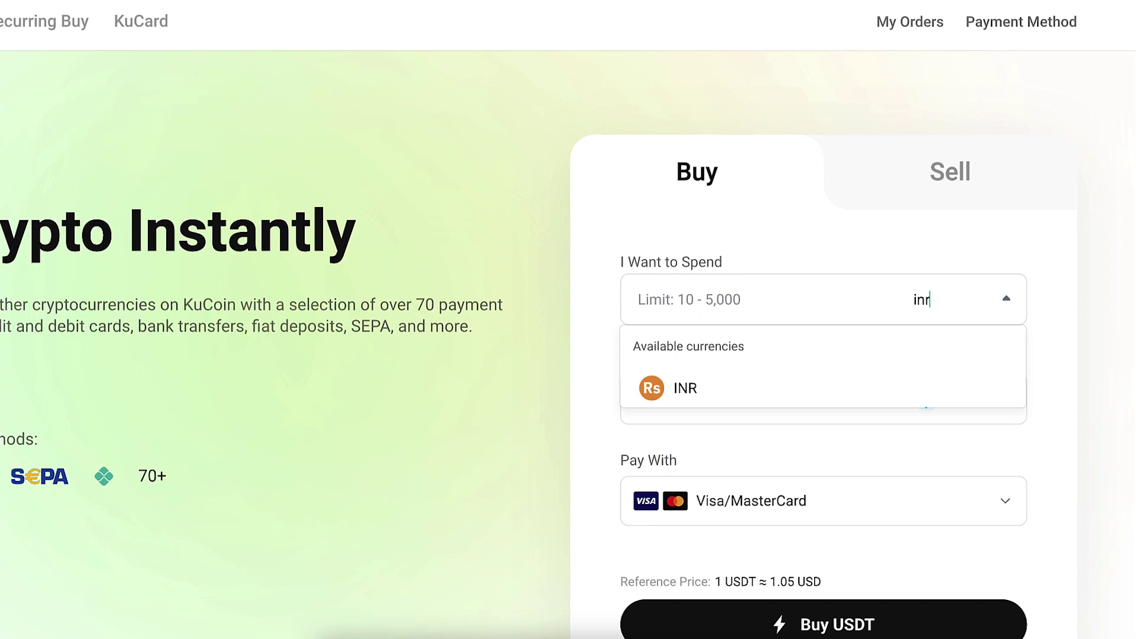
pyautogui.click(961, 388)
pyautogui.click(979, 313)
pyautogui.click(979, 314)
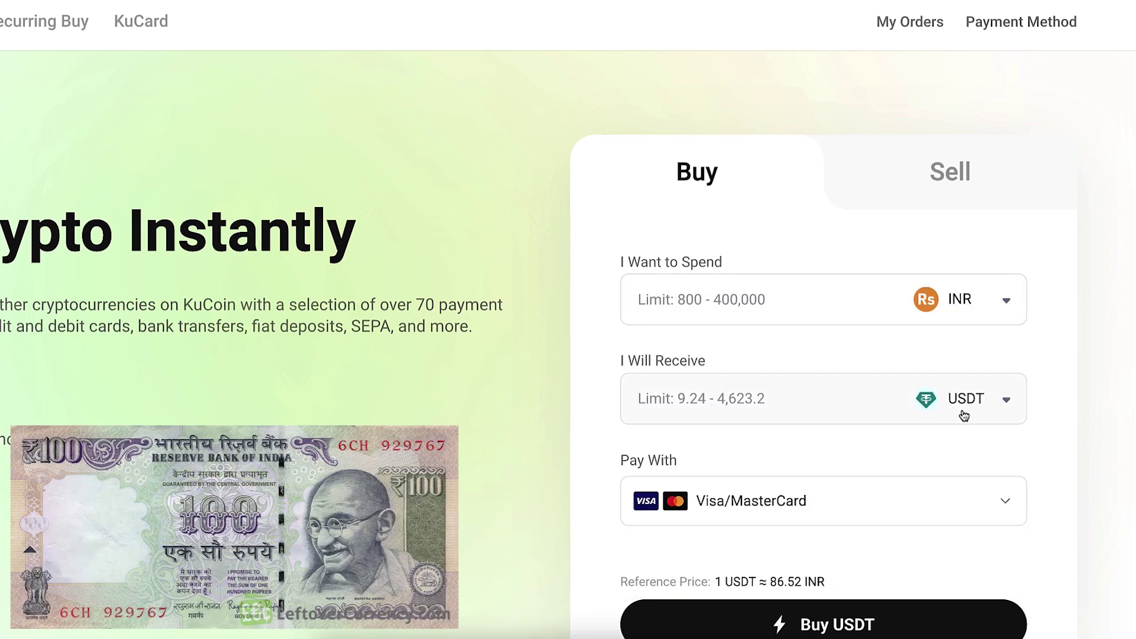
# - Enter 1000 INR as the amount to spend and check the payment method choices
pyautogui.scroll(-2, 964, 416)
pyautogui.click(794, 198)
pyautogui.write('1000')
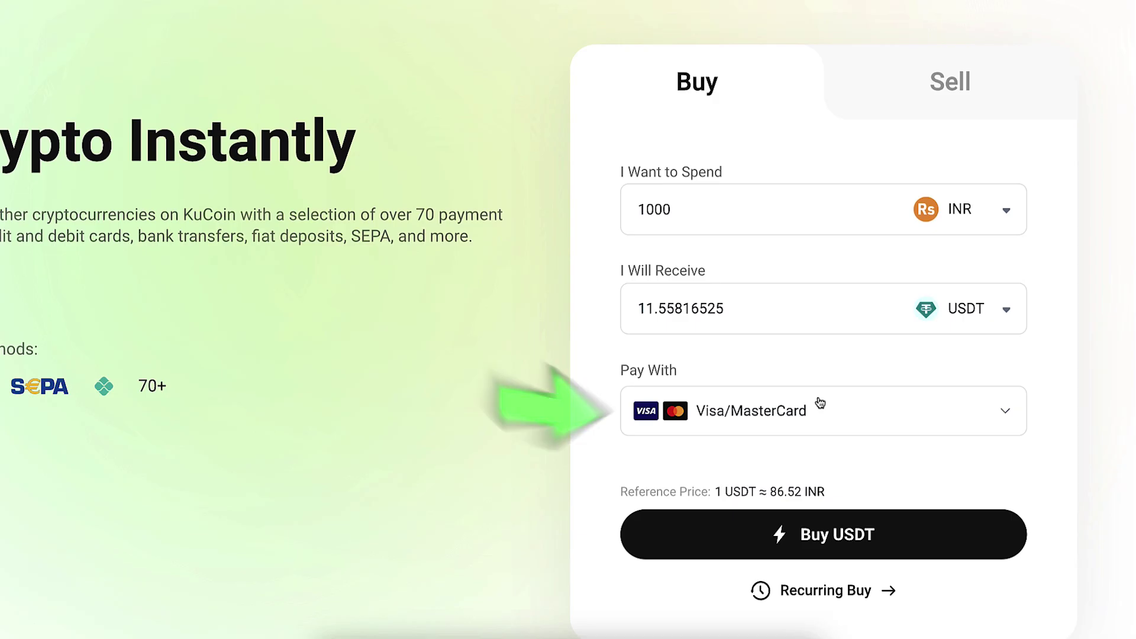
pyautogui.click(820, 403)
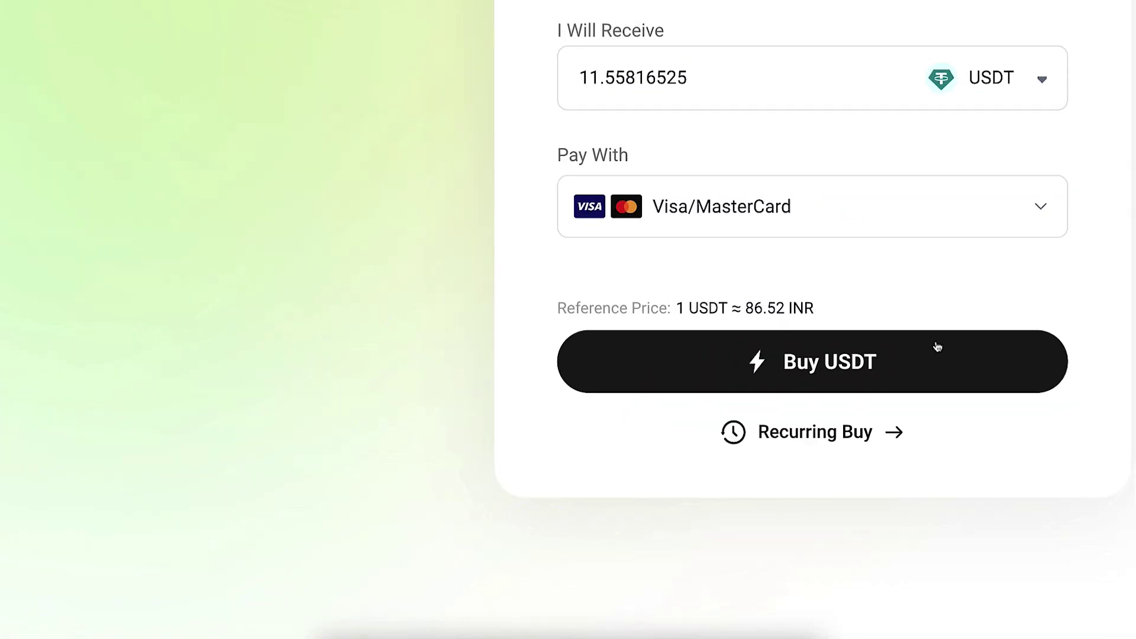
# - Search for btc among the coins to receive and choose BTC
pyautogui.scroll(2, 937, 347)
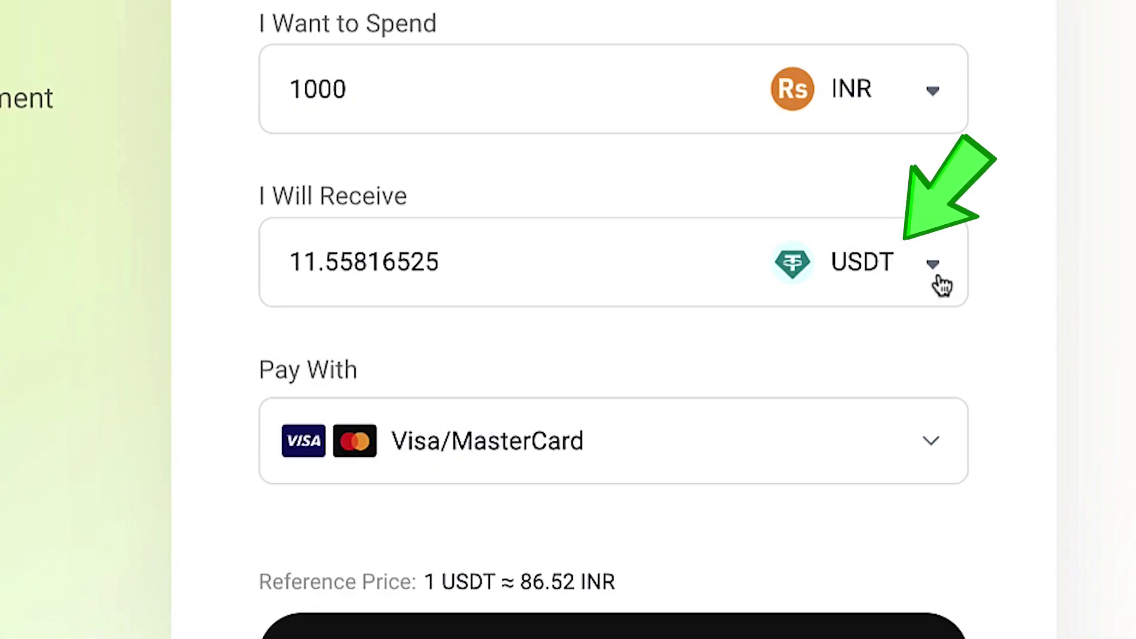
pyautogui.click(1014, 276)
pyautogui.write('btc')
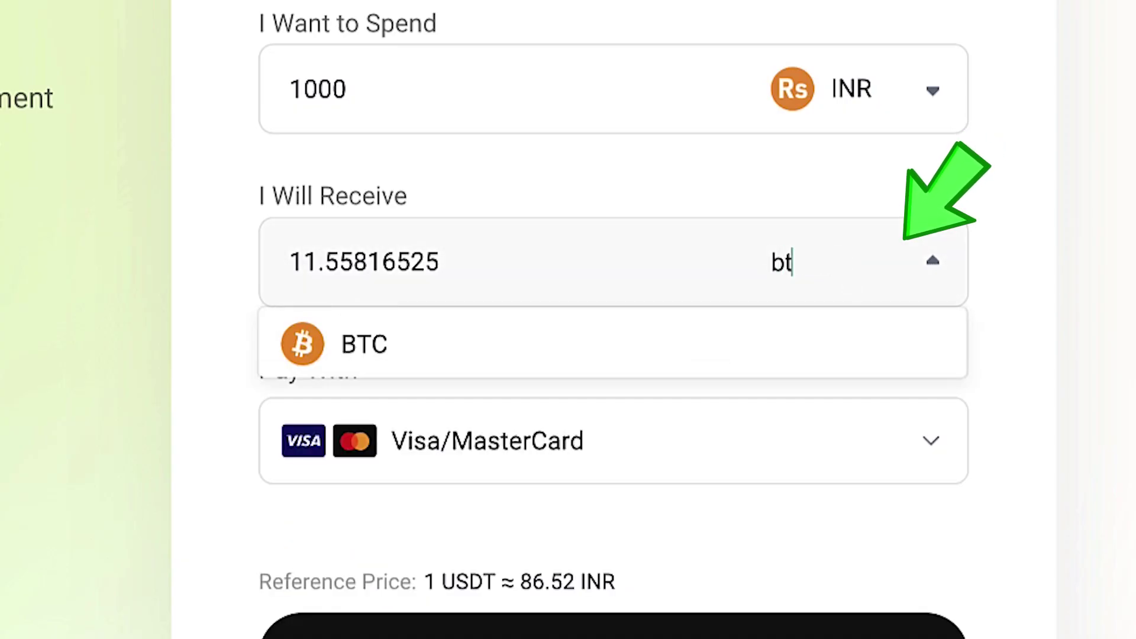
pyautogui.click(788, 332)
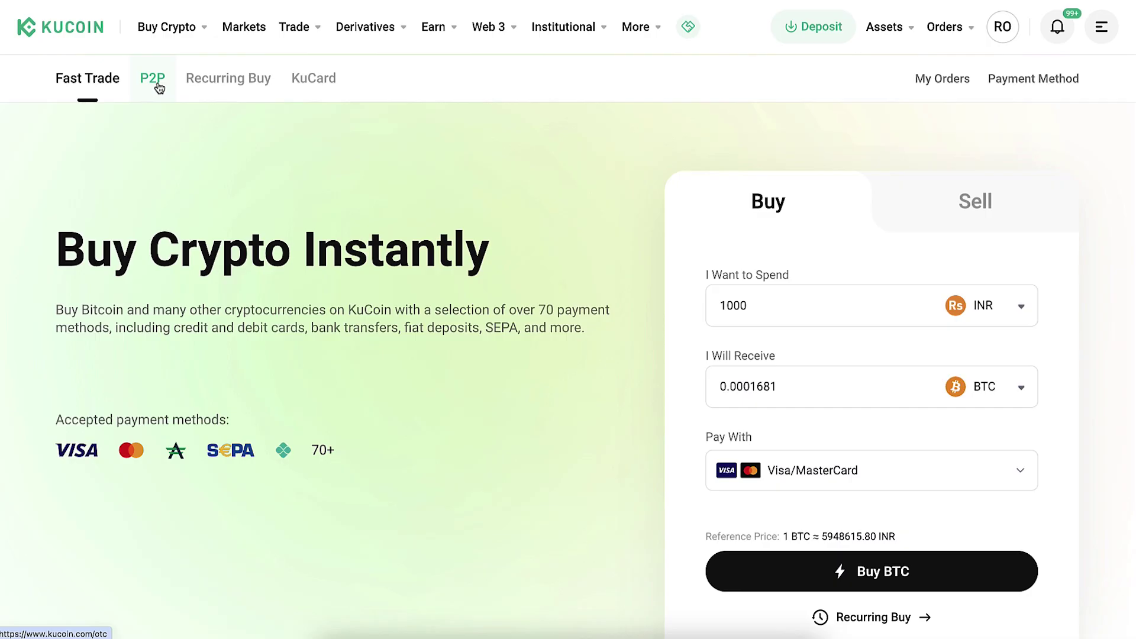
# - Open the P2P market and look through the merchant offers for buying USDT
pyautogui.click(155, 77)
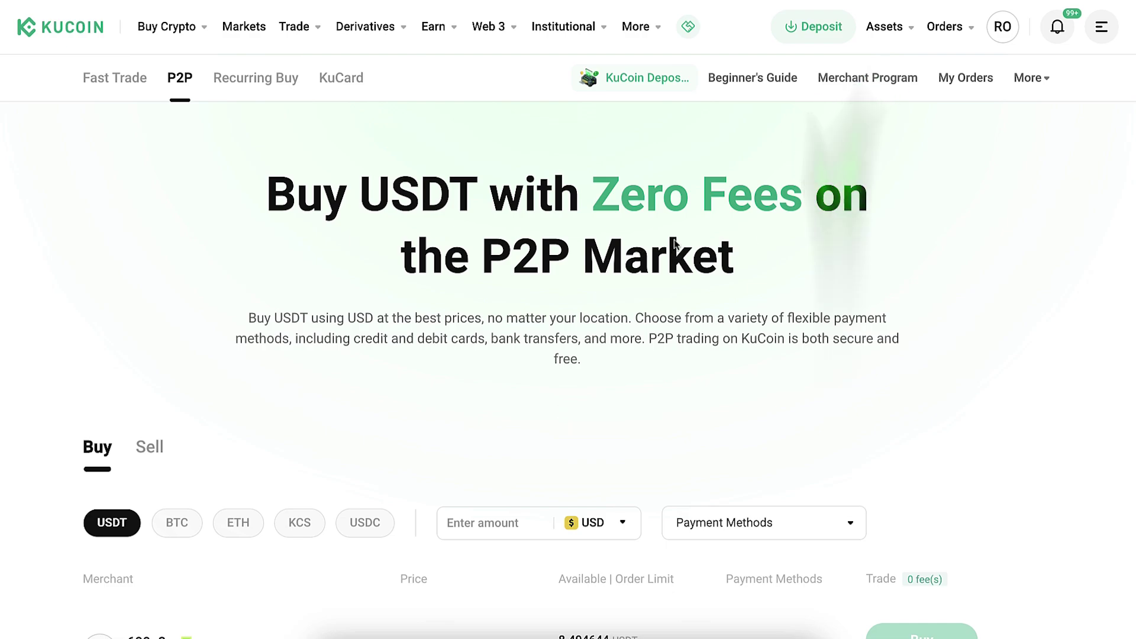
pyautogui.scroll(-6, 267, 239)
pyautogui.scroll(-5, 267, 239)
pyautogui.scroll(7, 267, 239)
# - Browse the fiat currency and payment method filters available for the P2P offers
pyautogui.click(592, 218)
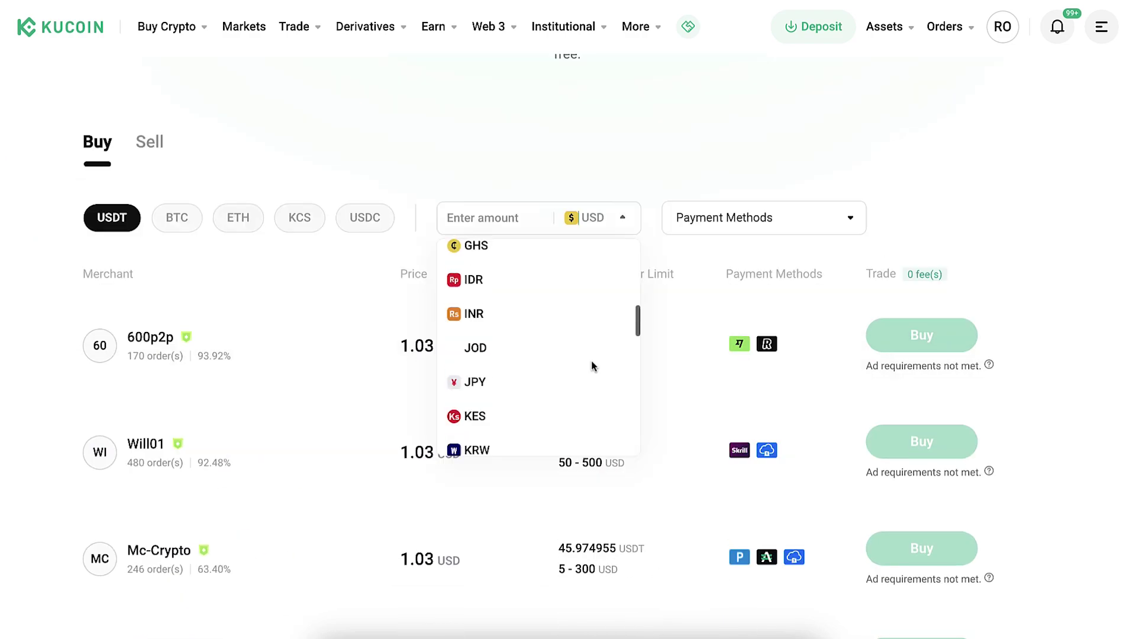
pyautogui.scroll(-15, 592, 365)
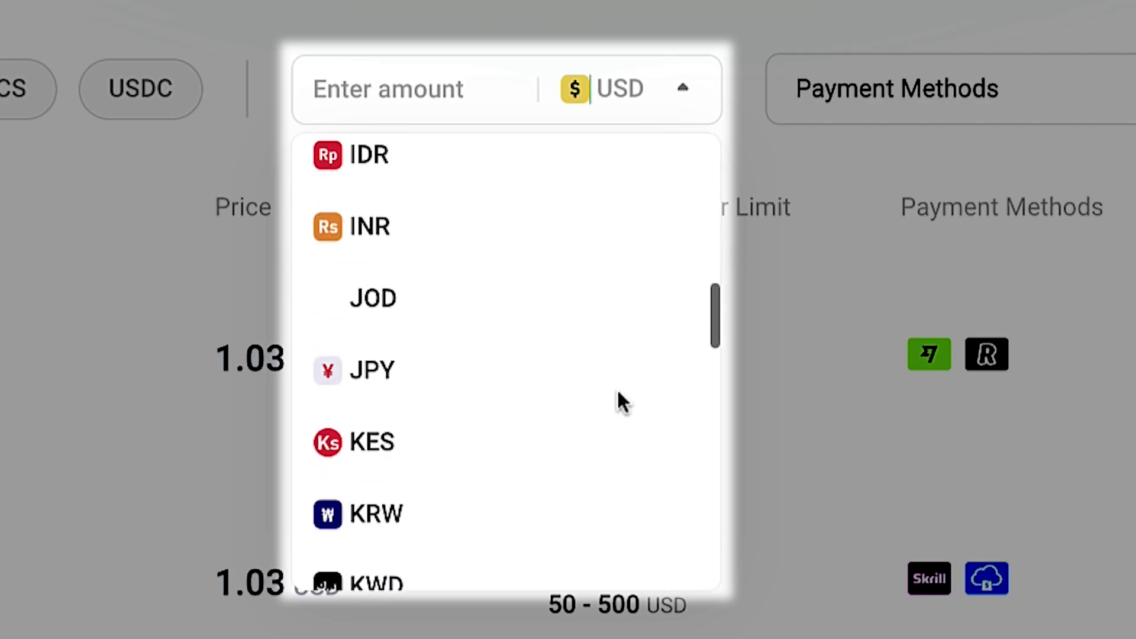
pyautogui.click(894, 118)
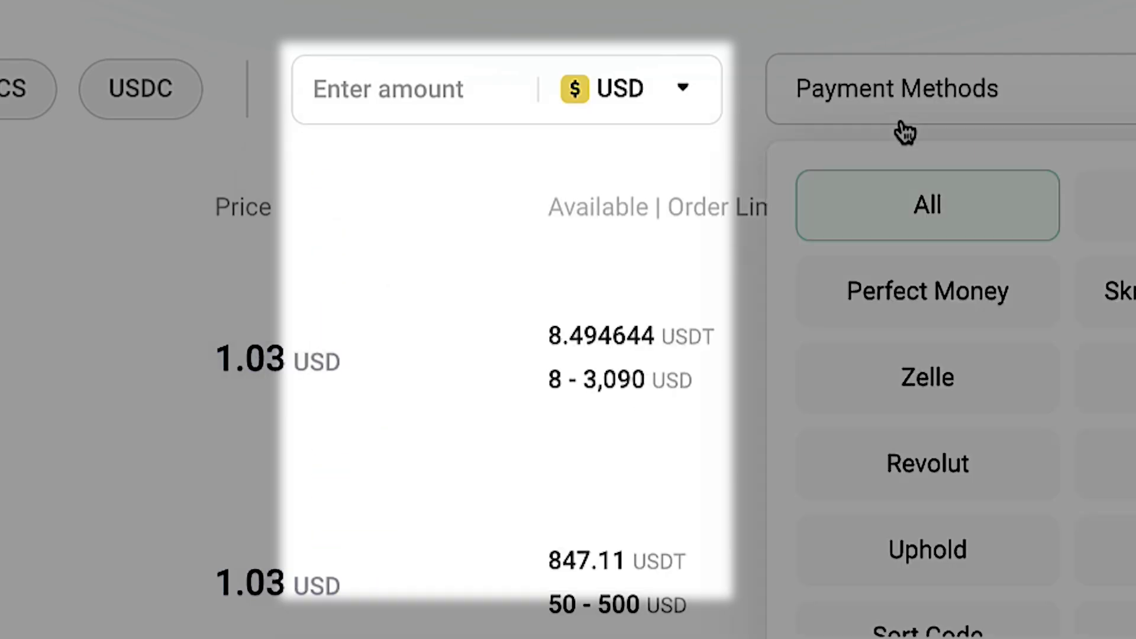
pyautogui.scroll(-5, 941, 339)
pyautogui.scroll(7, 440, 352)
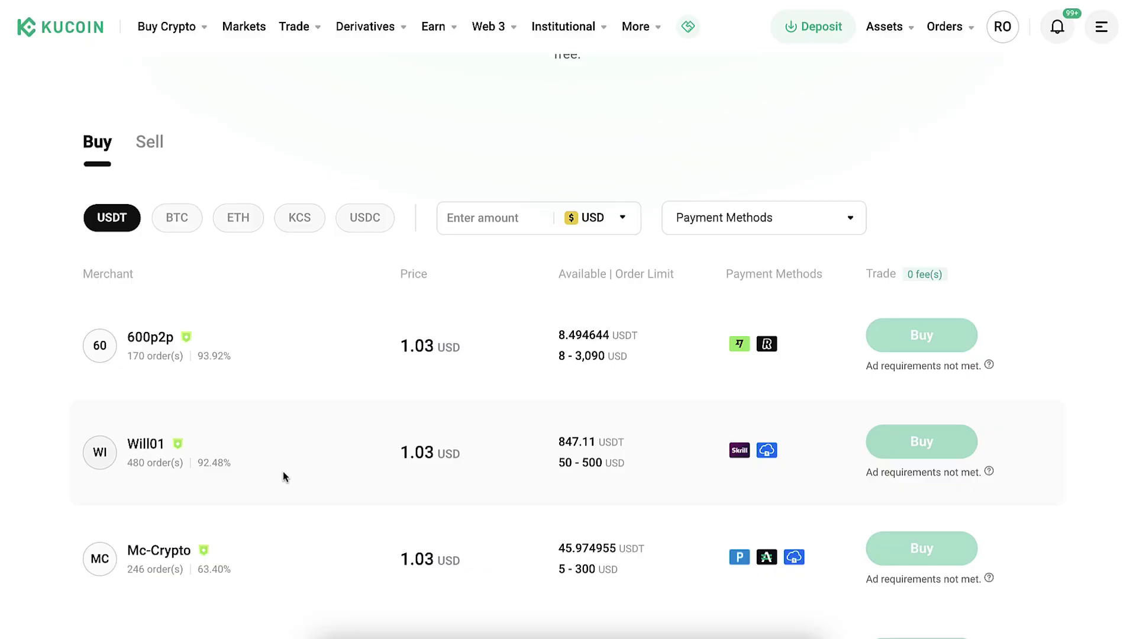
# - Highlight the order count and completion rate of the first merchant in the P2P list
pyautogui.scroll(-1, 215, 431)
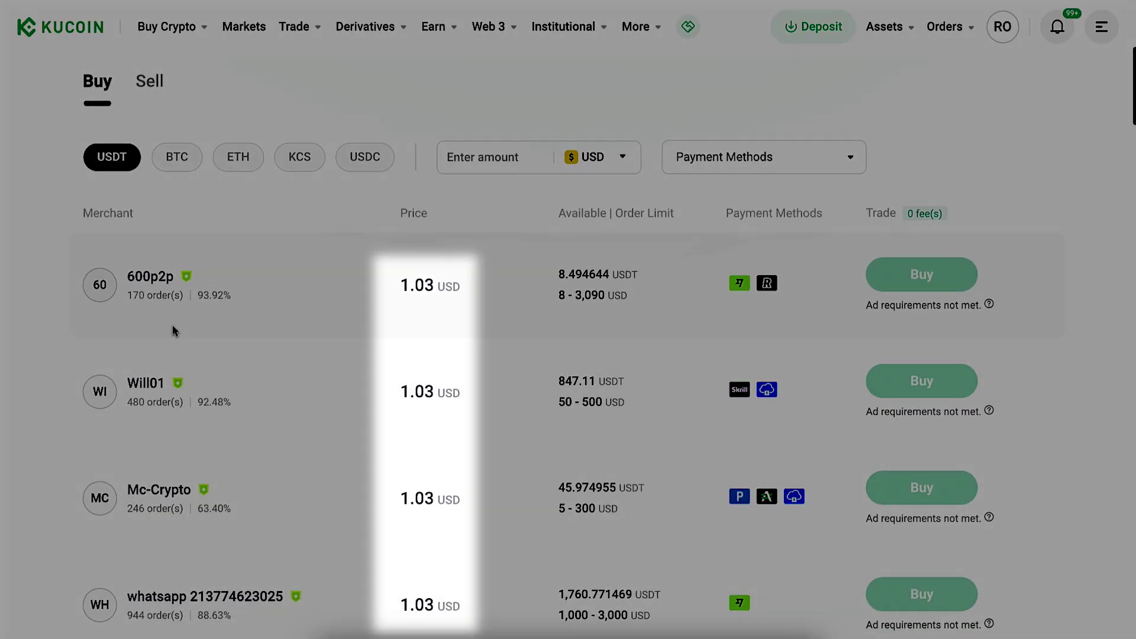
pyautogui.moveTo(182, 295); pyautogui.dragTo(128, 297)
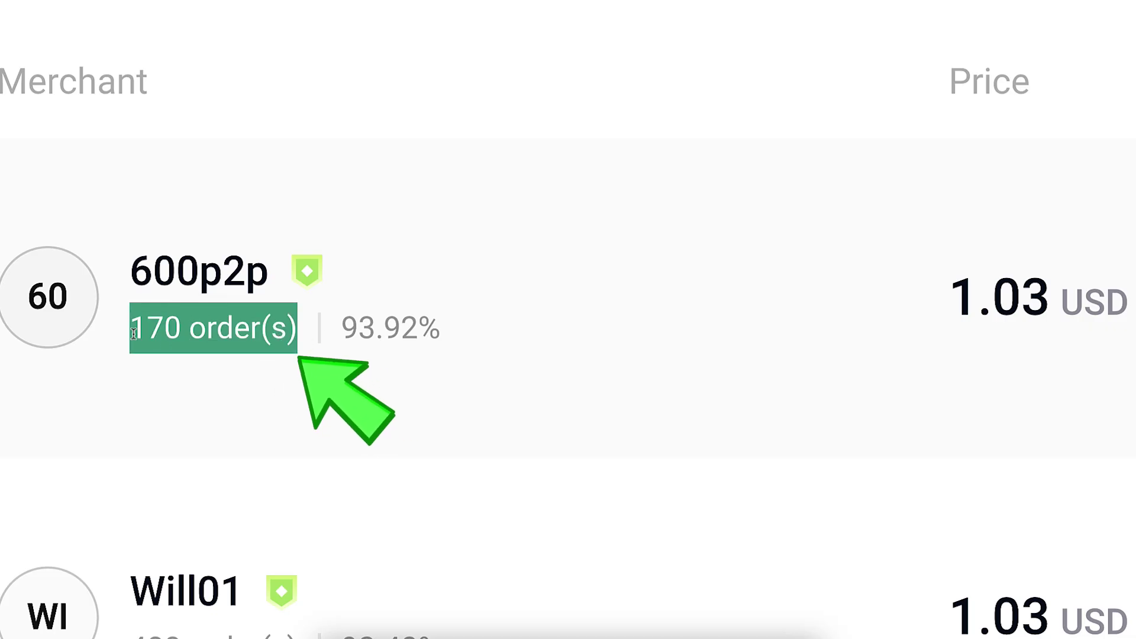
pyautogui.moveTo(340, 327); pyautogui.dragTo(433, 330)
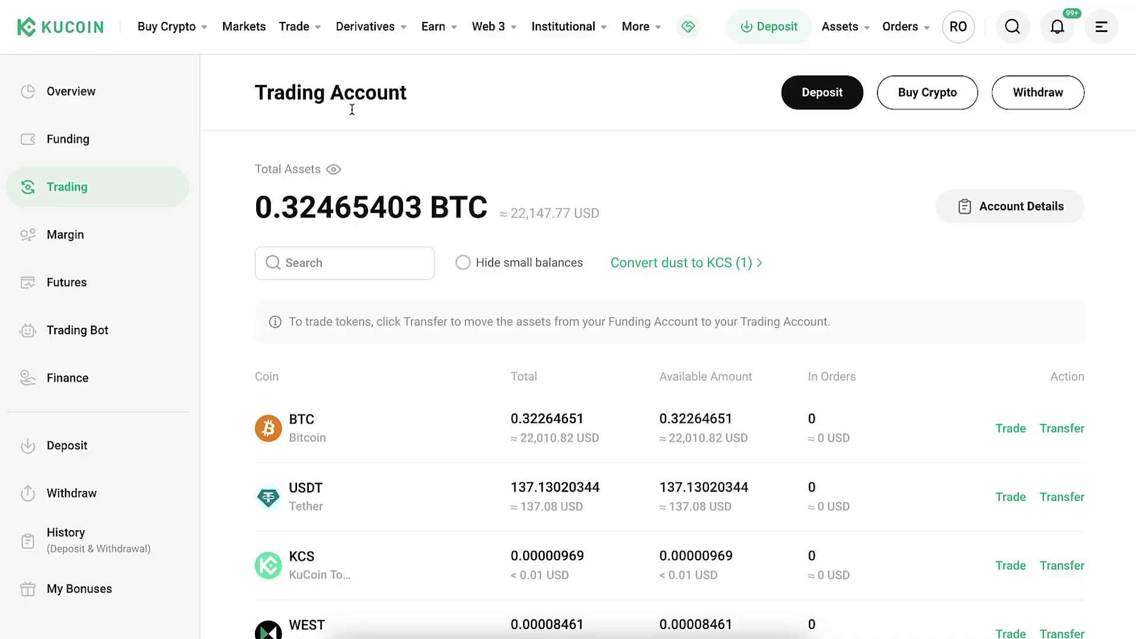
# - Open Spot Trading and search the trading pair list for btc, eth and bnb in turn, clearing the search at the end
pyautogui.moveTo(304, 21)
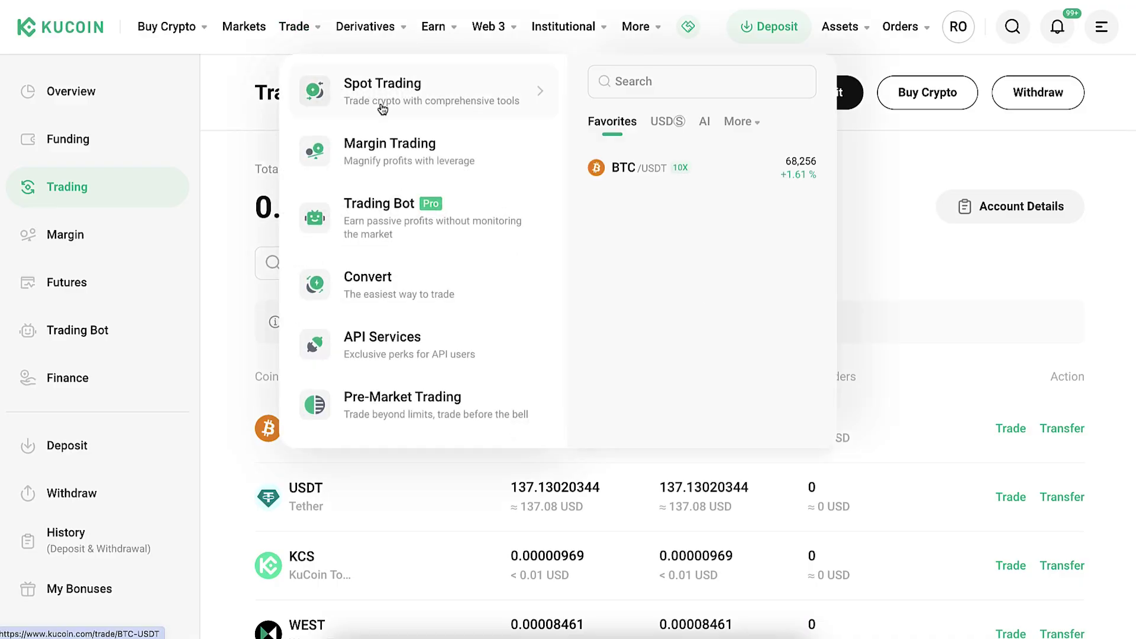
pyautogui.click(382, 109)
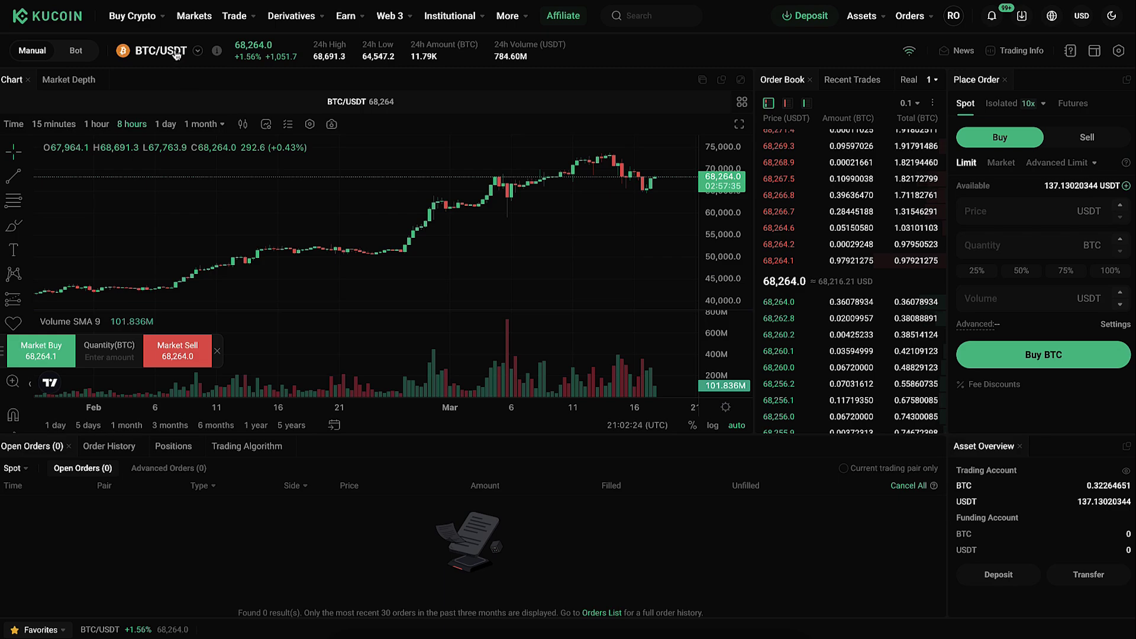
pyautogui.click(194, 52)
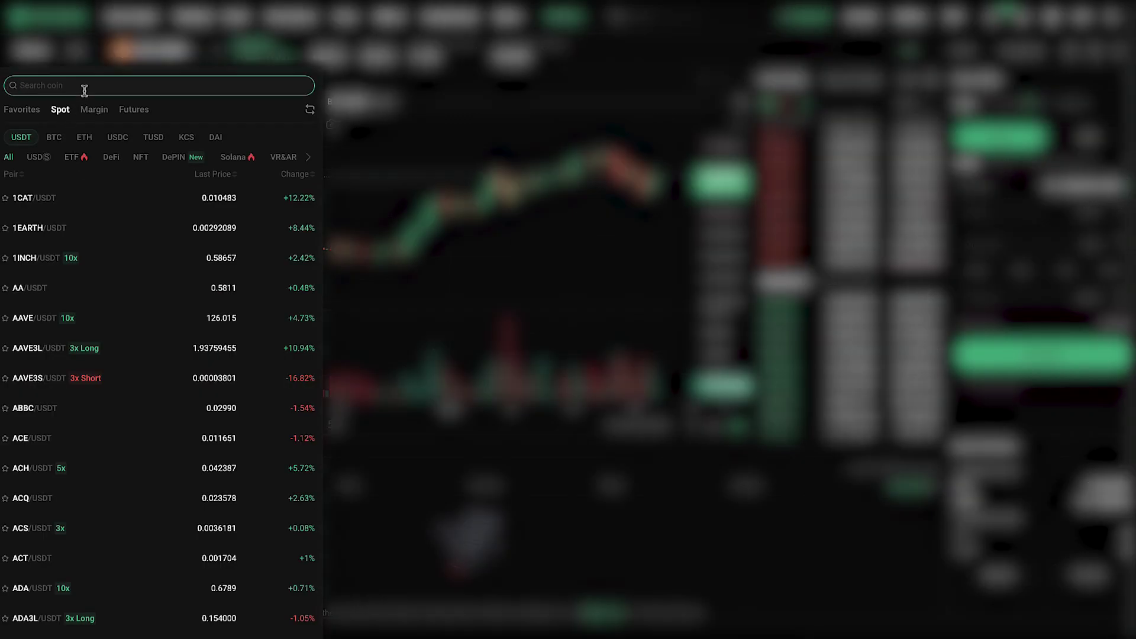
pyautogui.write('btc')
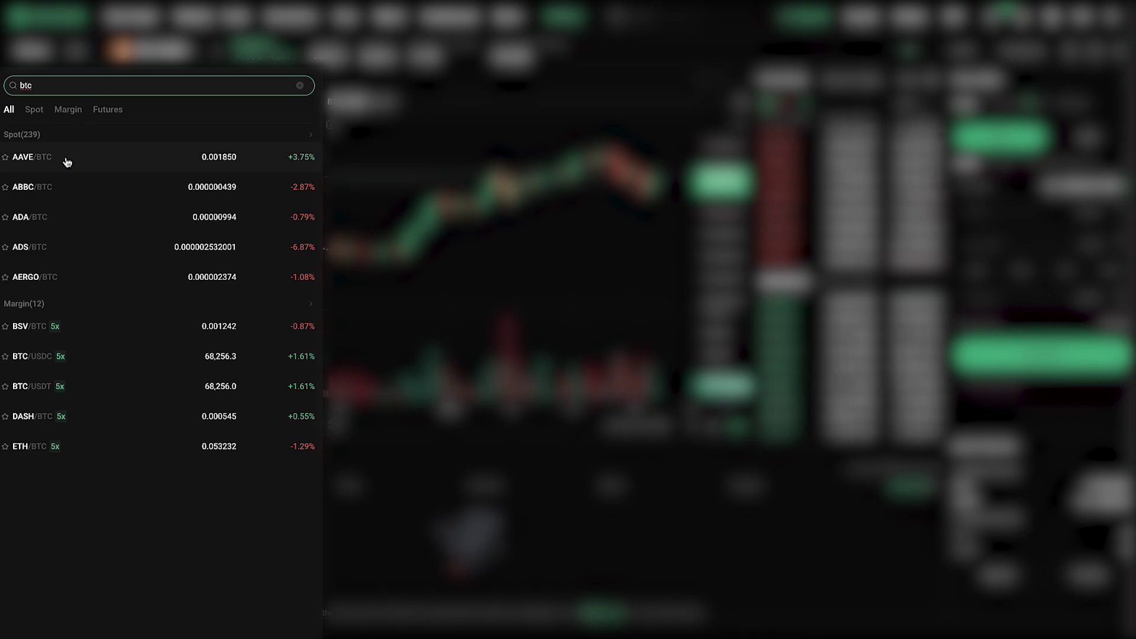
pyautogui.write('e')
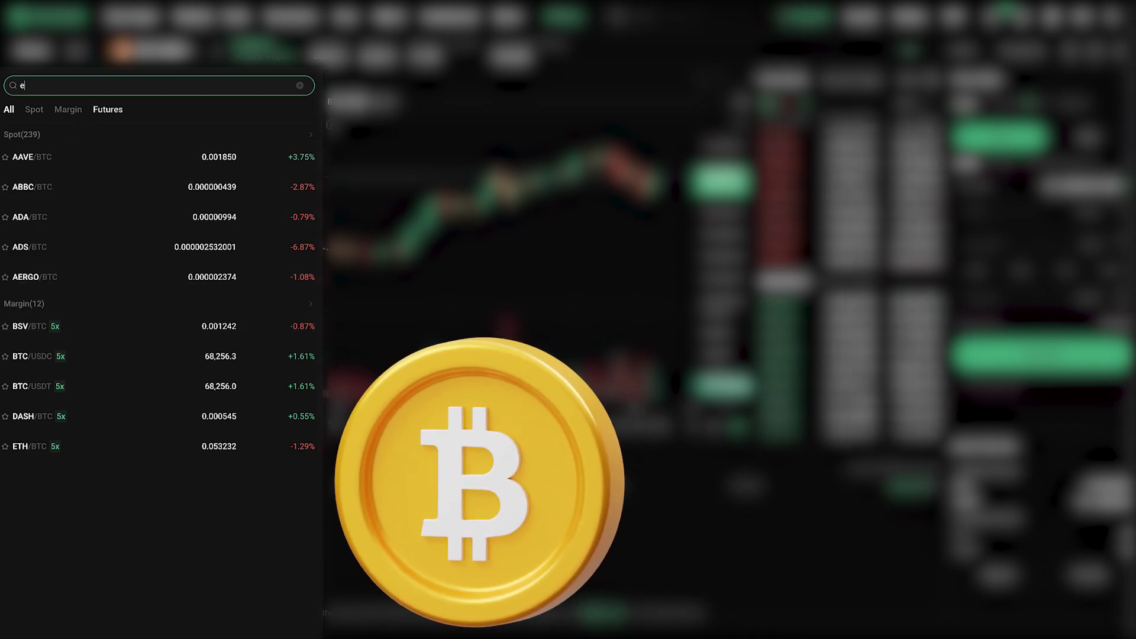
pyautogui.write('th')
pyautogui.write('bnb')
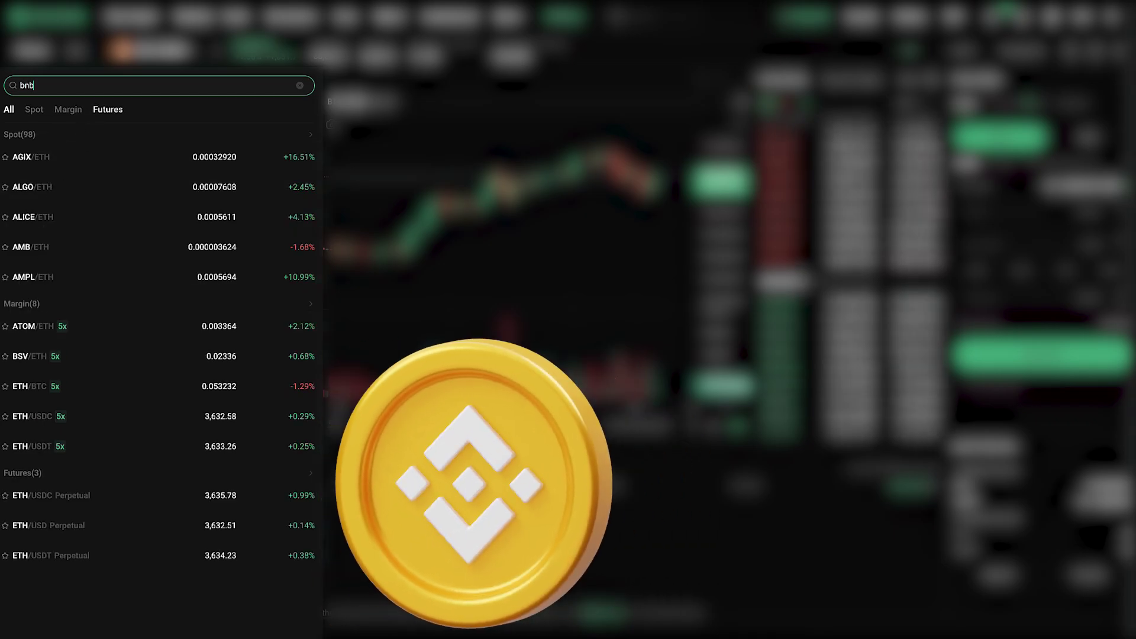
pyautogui.hotkey('ctrl', 'a')
pyautogui.press('BackSpace')
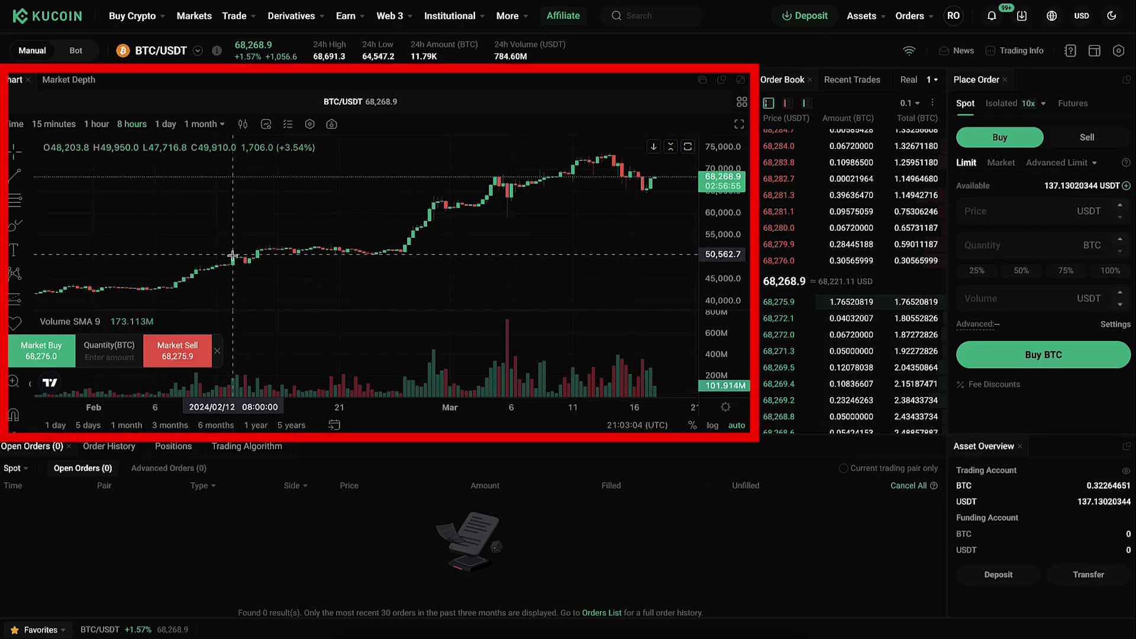
# - Set the BTC/USDT chart's candle interval to 1 hour
pyautogui.click(97, 124)
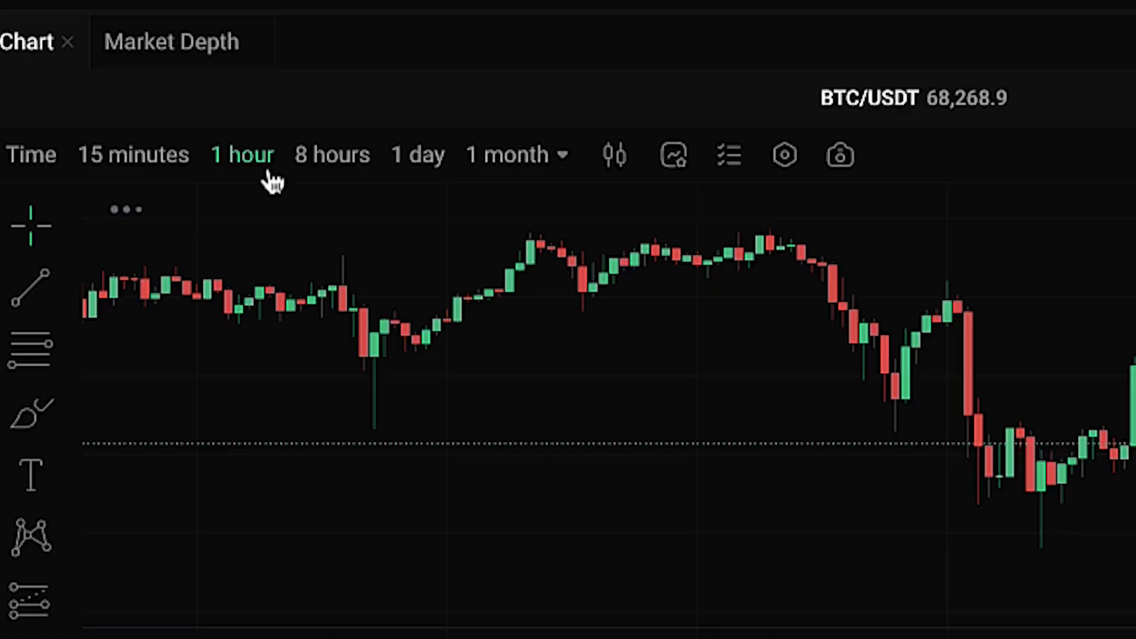
pyautogui.click(147, 168)
pyautogui.click(219, 167)
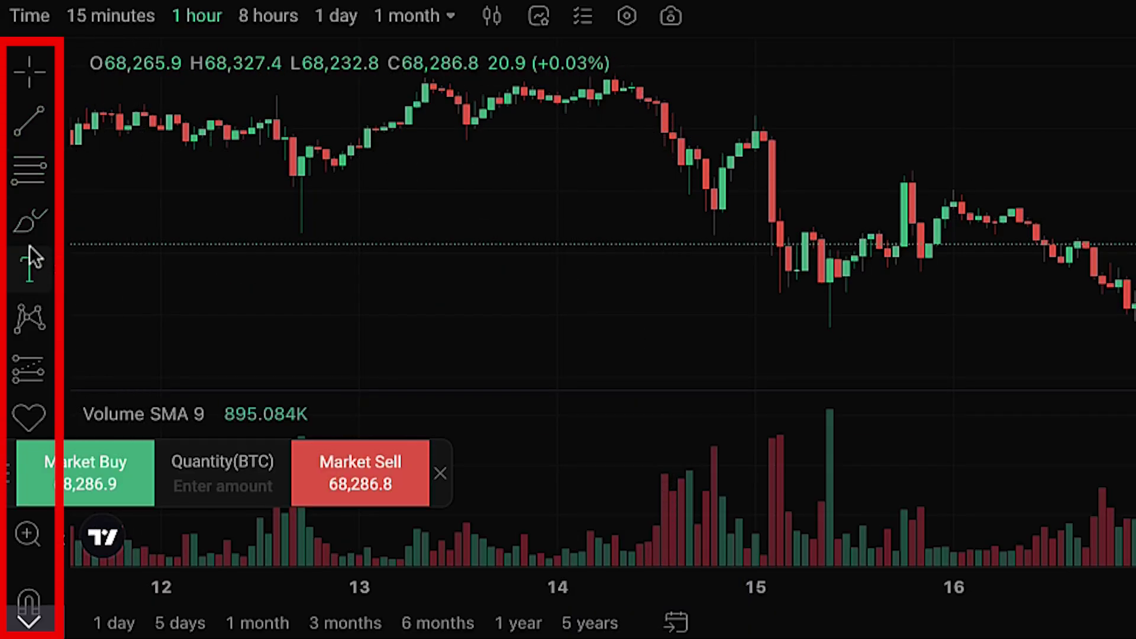
# - Draw a descending trend line on the chart from about 74,019 on 2024/03/14 to about 68,754 on 2024/03/17
pyautogui.click(29, 122)
pyautogui.click(631, 65)
pyautogui.click(942, 219)
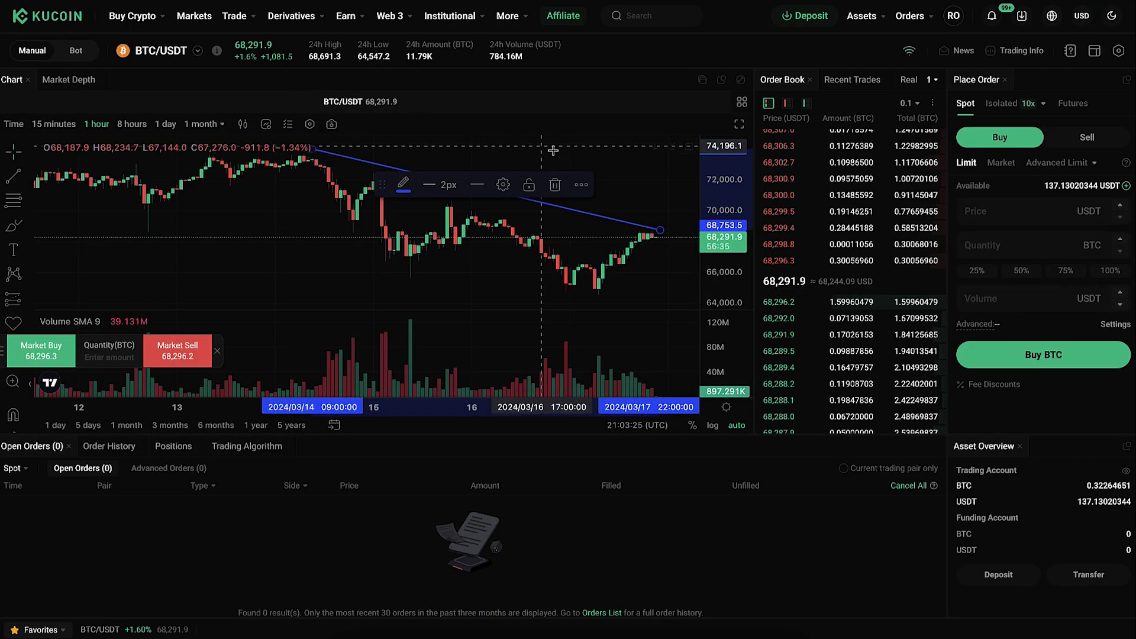
# - Examine the BTC/USDT order book's buy and sell orders and view the recent trades
pyautogui.moveTo(871, 211)
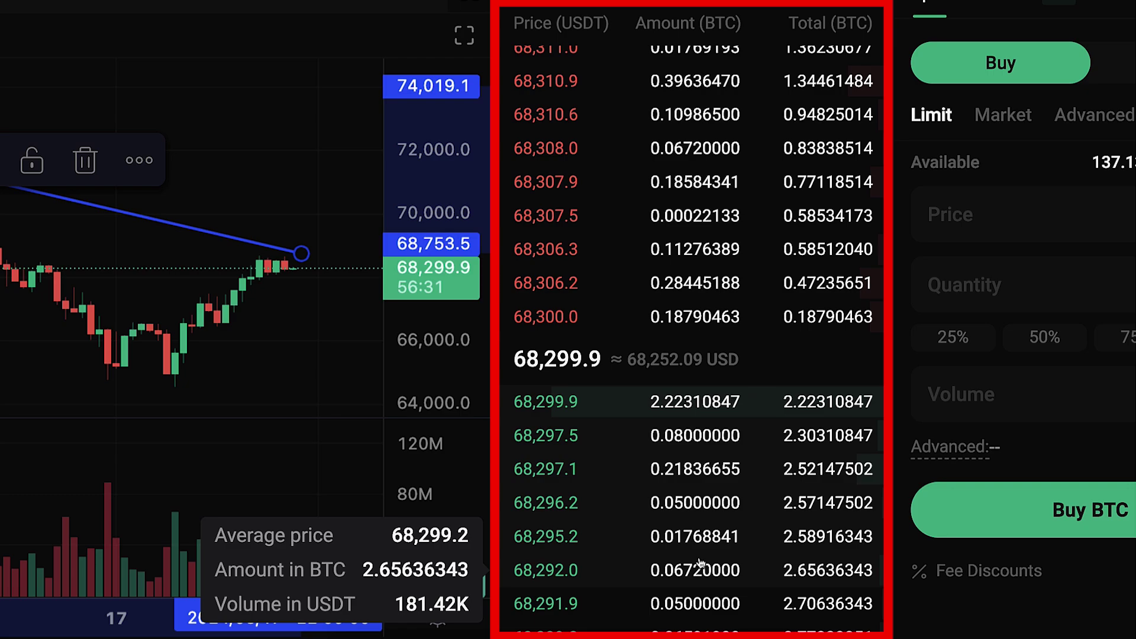
pyautogui.click(695, 153)
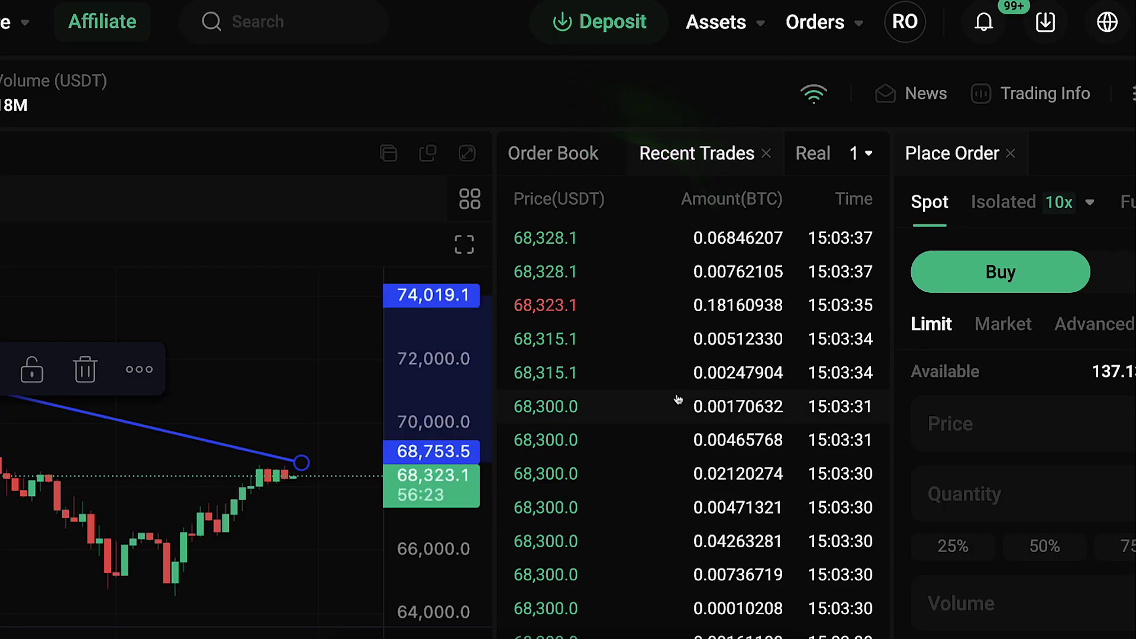
# - Fill in a limit buy order for BTC at a price of 50000 USDT with a quantity of 0.0001 BTC
pyautogui.scroll(-5, 680, 399)
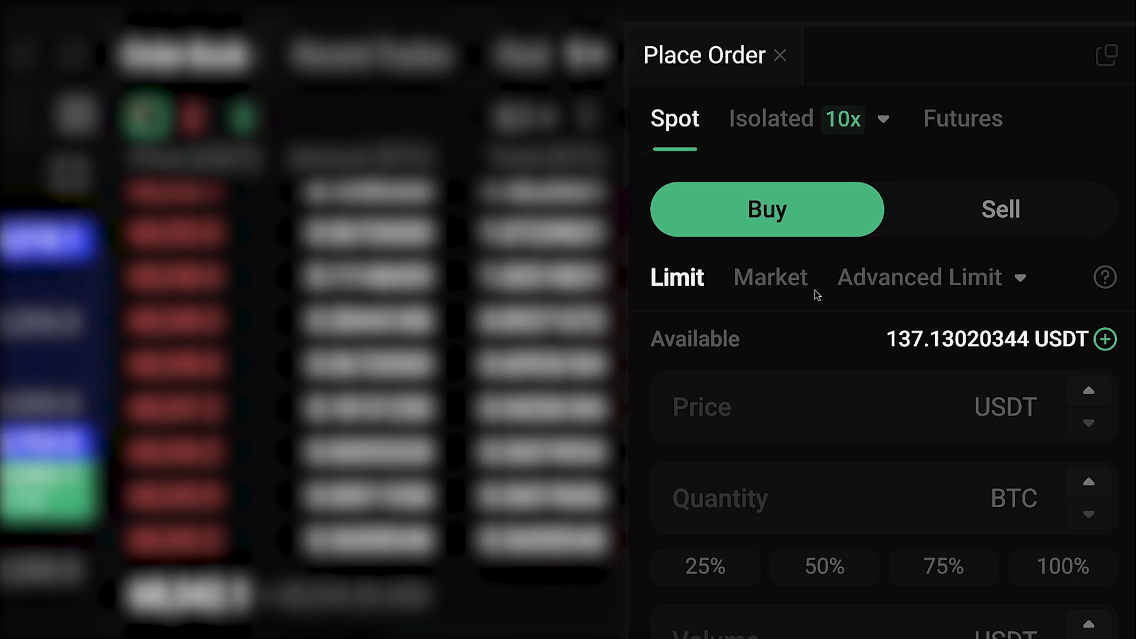
pyautogui.click(949, 426)
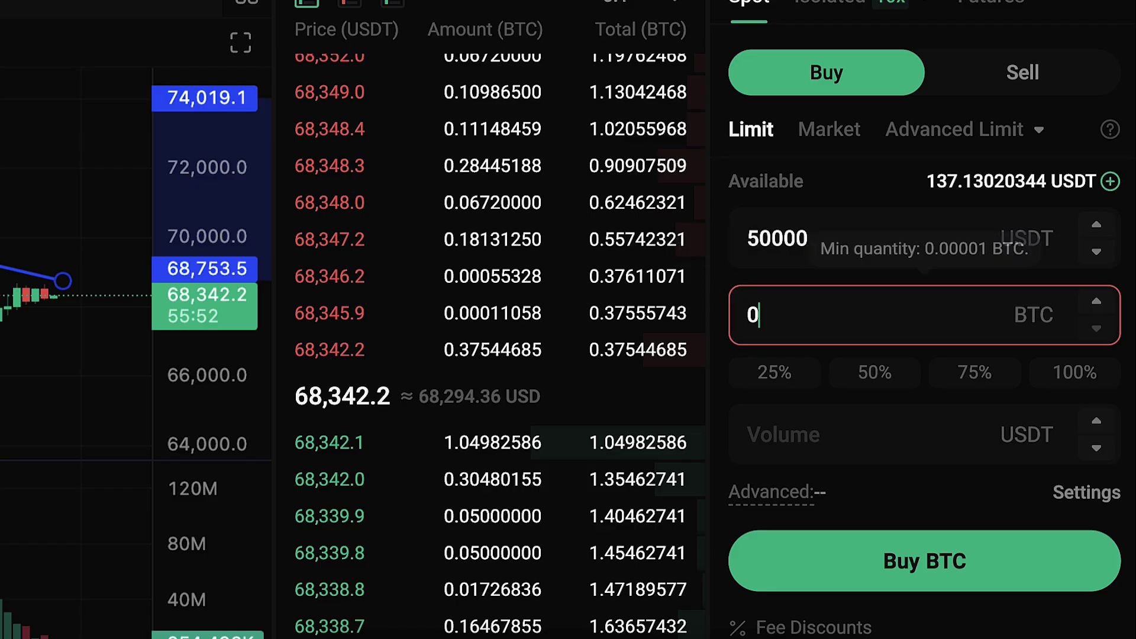
pyautogui.write('.0001')
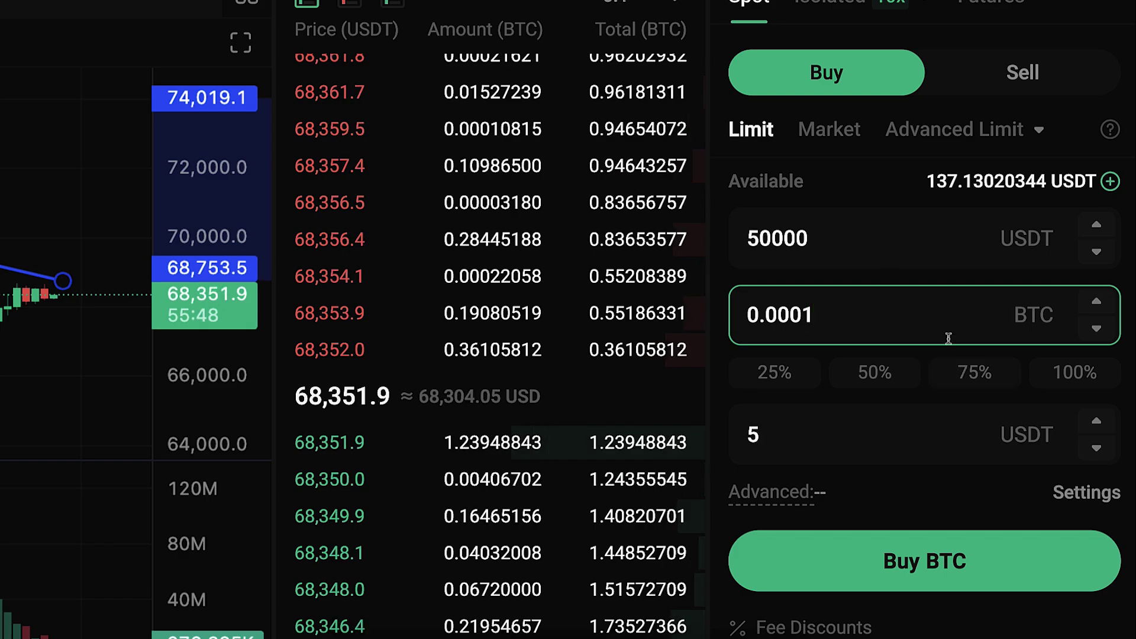
# - Switch the spot buy order to Market, try 25% and 75% of the balance, and replace the amount with 50 USDT
pyautogui.click(852, 144)
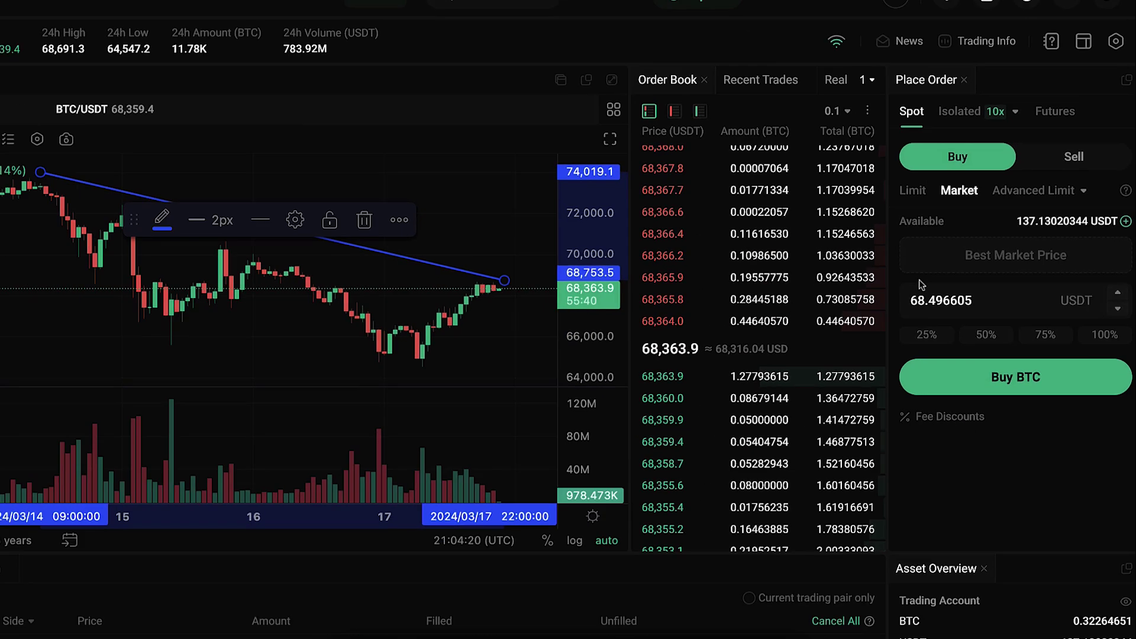
pyautogui.click(943, 340)
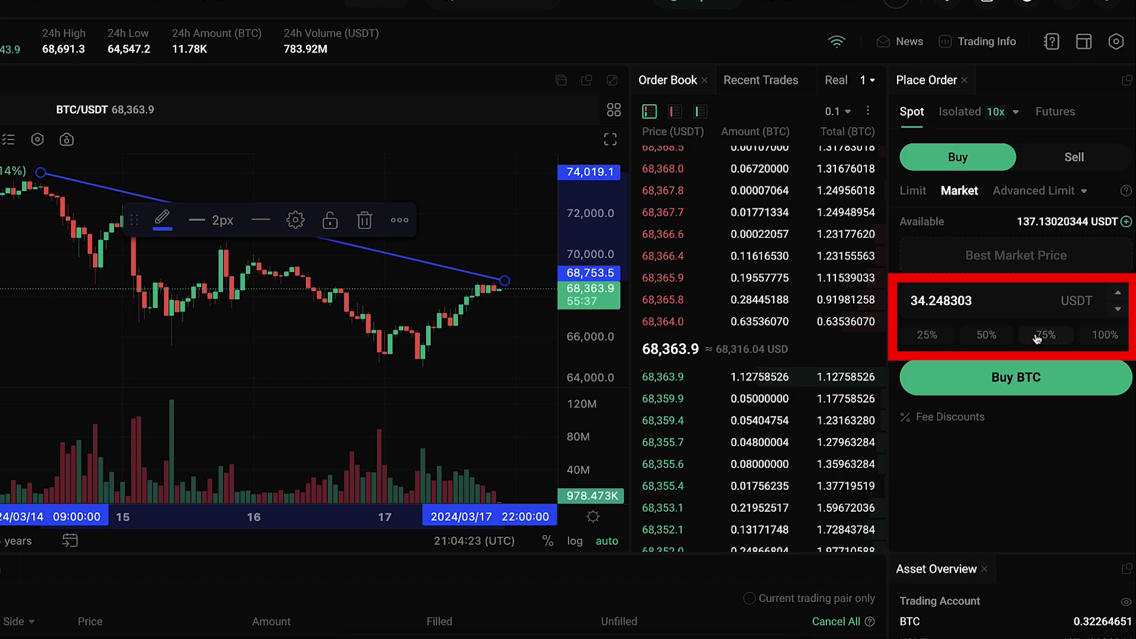
pyautogui.click(1012, 345)
pyautogui.doubleClick(1019, 304)
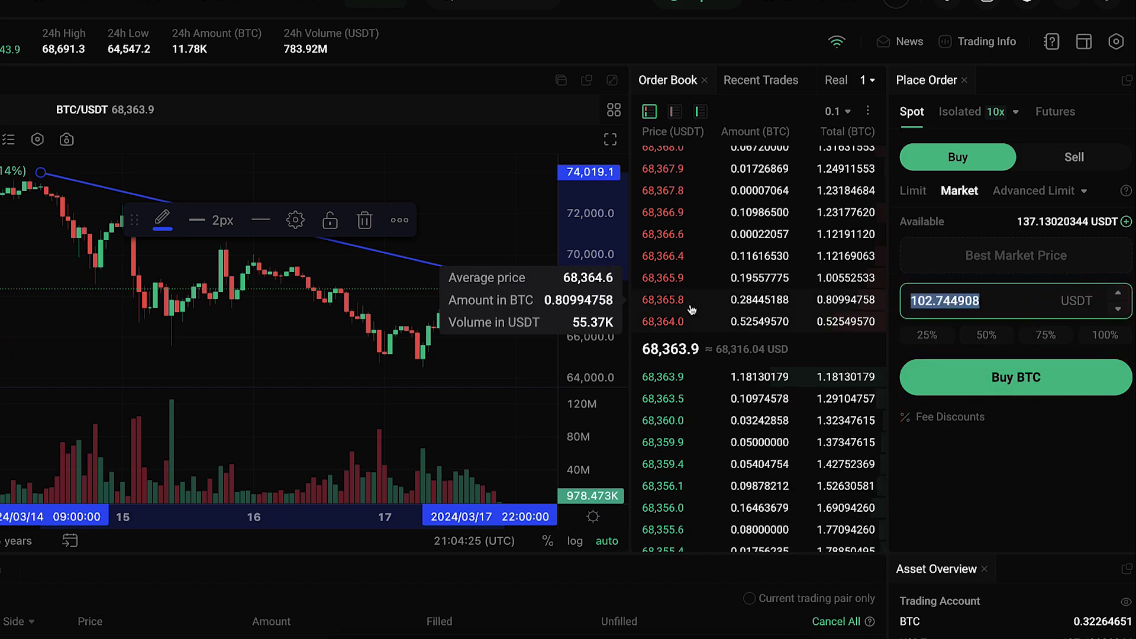
pyautogui.write('500')
pyautogui.press('BackSpace')
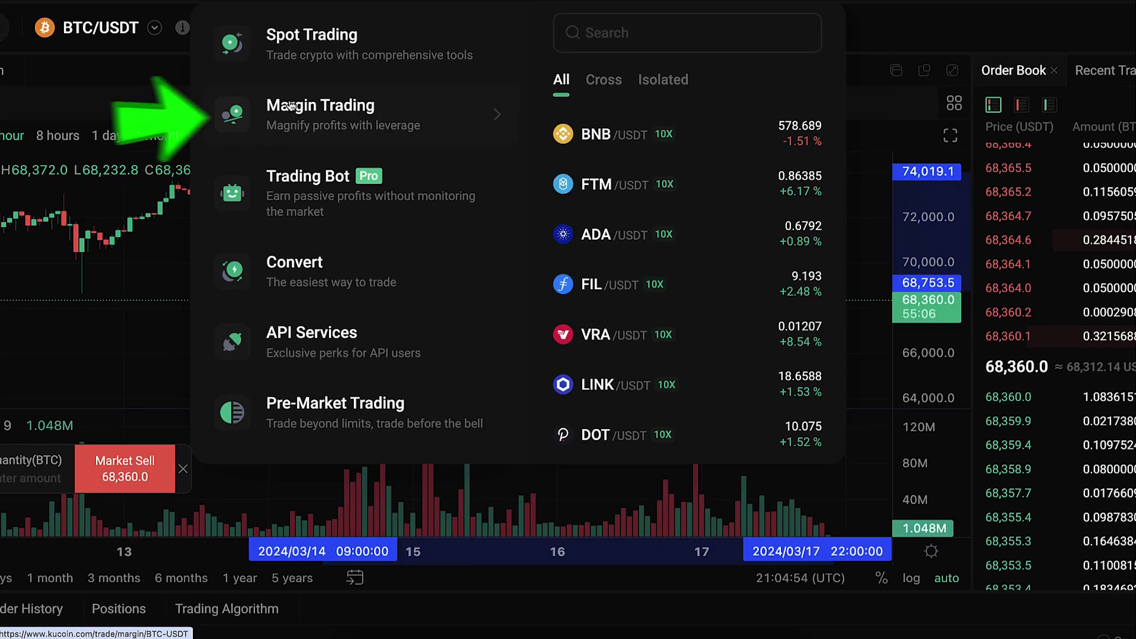
# - Open Margin Trading and go through the Standard, Auto-Repay, and Auto-Borrow and Repay order modes, ending on Auto-Borrow
pyautogui.click(290, 105)
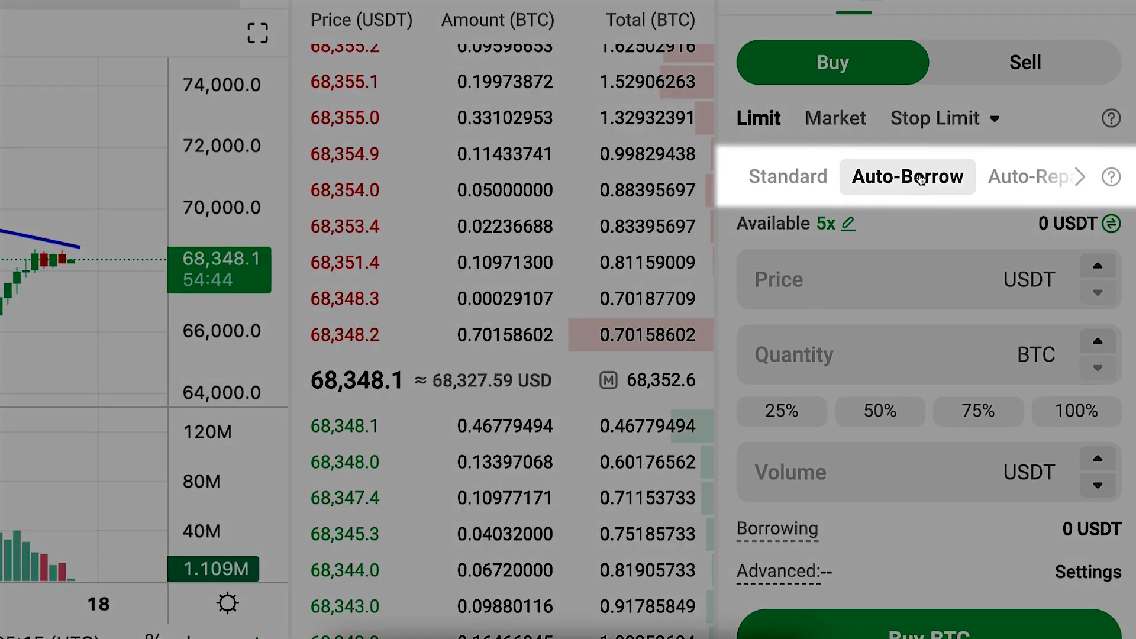
pyautogui.click(825, 179)
pyautogui.click(998, 187)
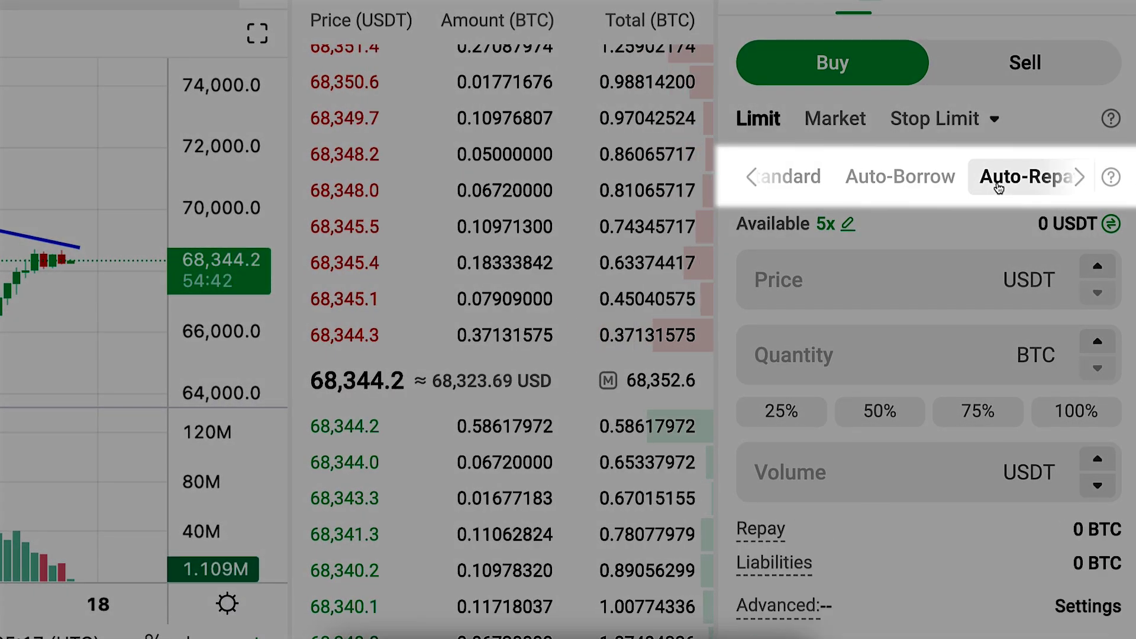
pyautogui.click(1084, 181)
pyautogui.click(999, 181)
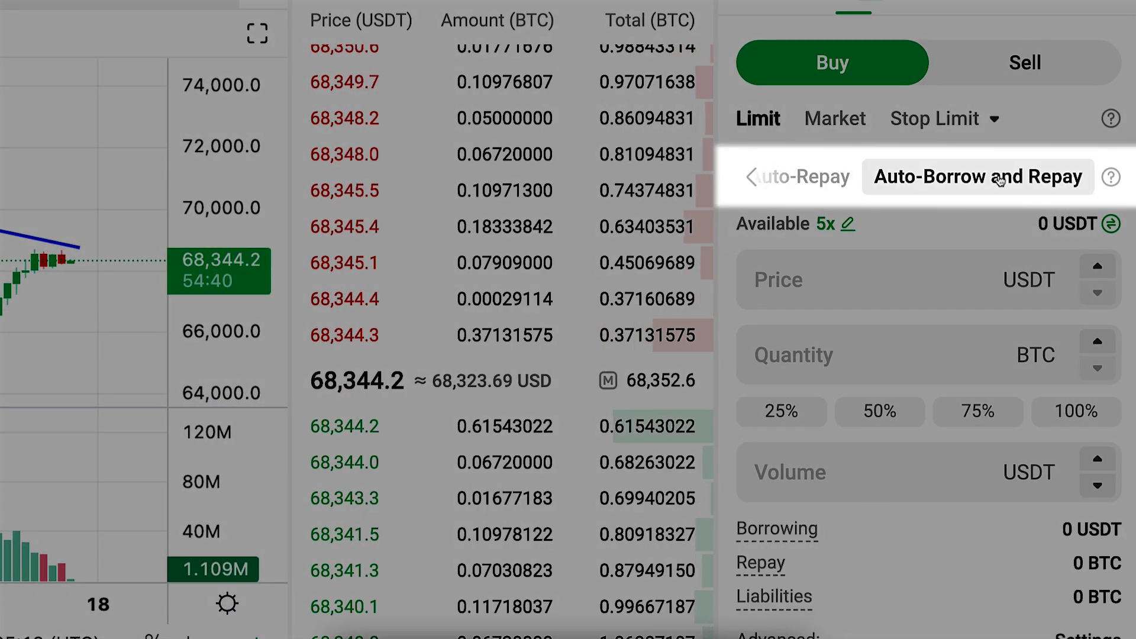
pyautogui.click(751, 178)
pyautogui.click(753, 177)
pyautogui.click(753, 178)
pyautogui.click(906, 177)
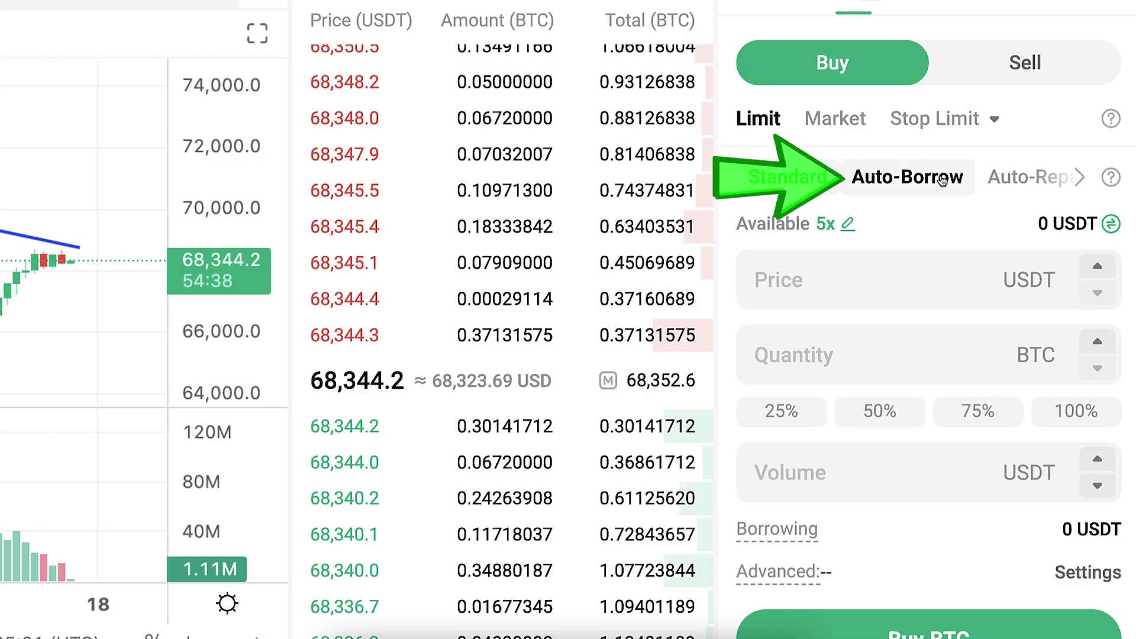
# - Transfer the maximum available USDT from the Trading Account to the Cross Margin Account
pyautogui.click(904, 415)
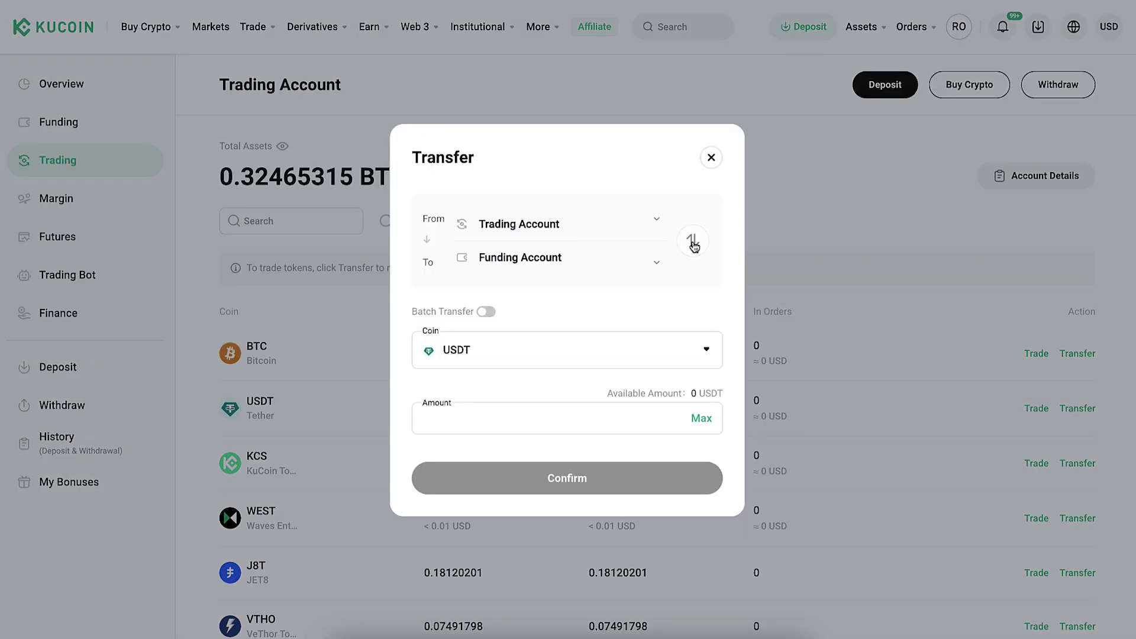
pyautogui.click(566, 269)
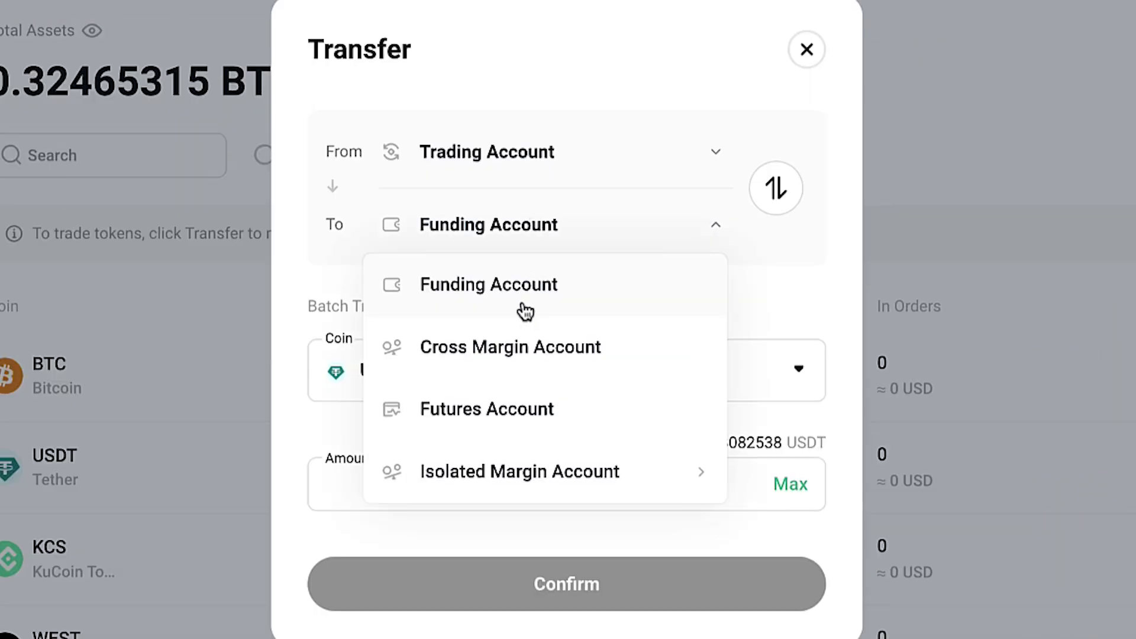
pyautogui.click(519, 352)
pyautogui.click(792, 465)
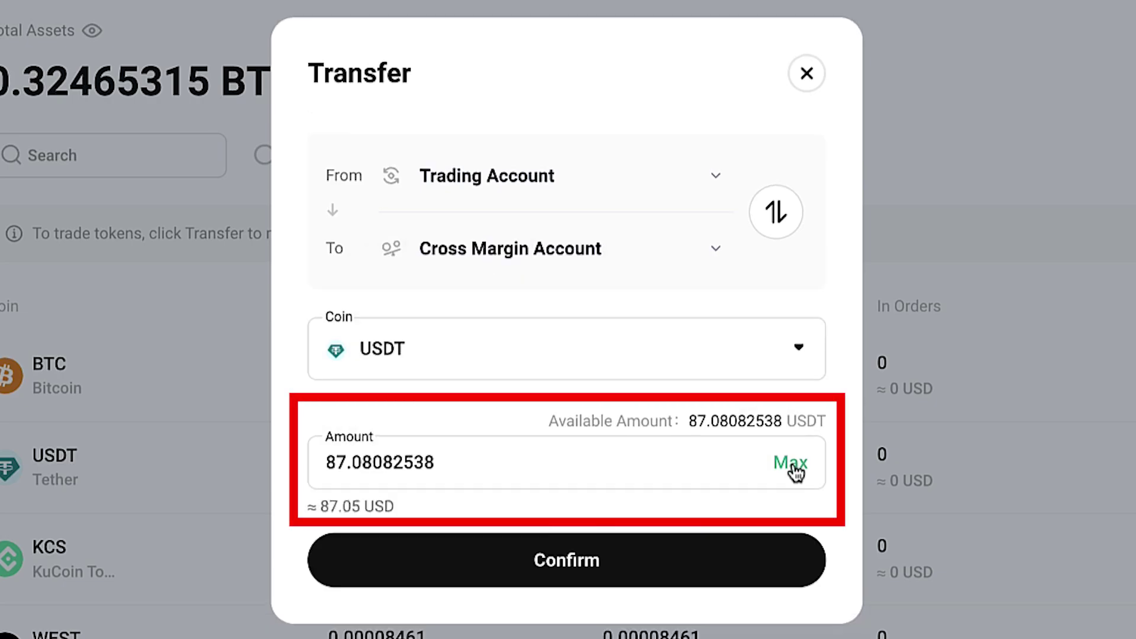
pyautogui.click(661, 559)
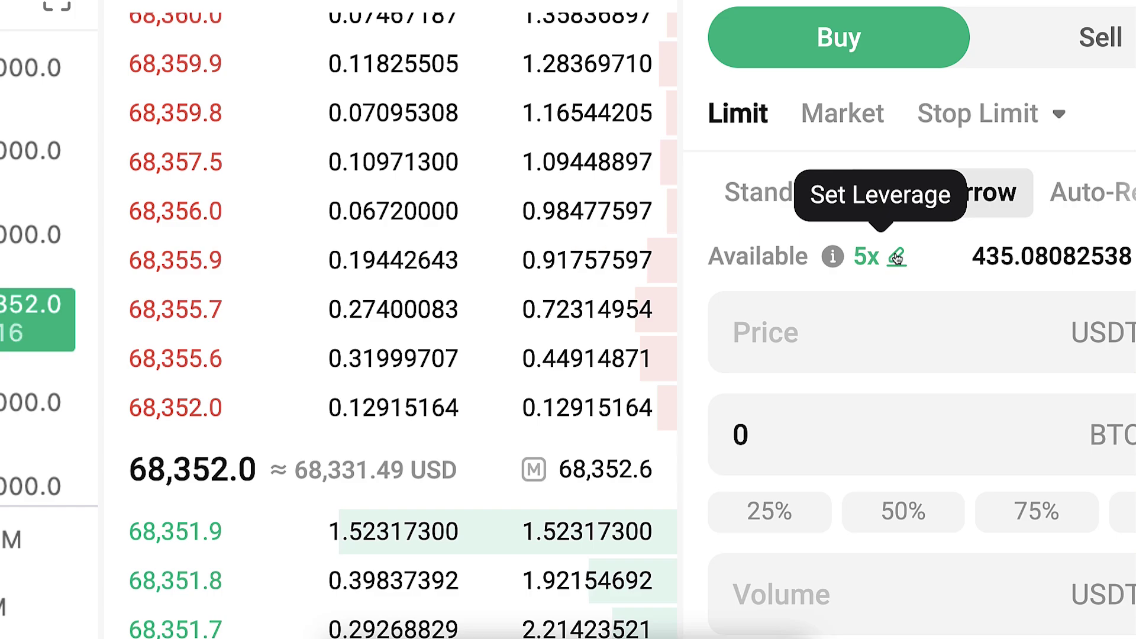
# - Set the cross margin buy order to Market, try 50% and 75%, view the Borrowing explanation, and set the amount to 100%
pyautogui.moveTo(832, 256)
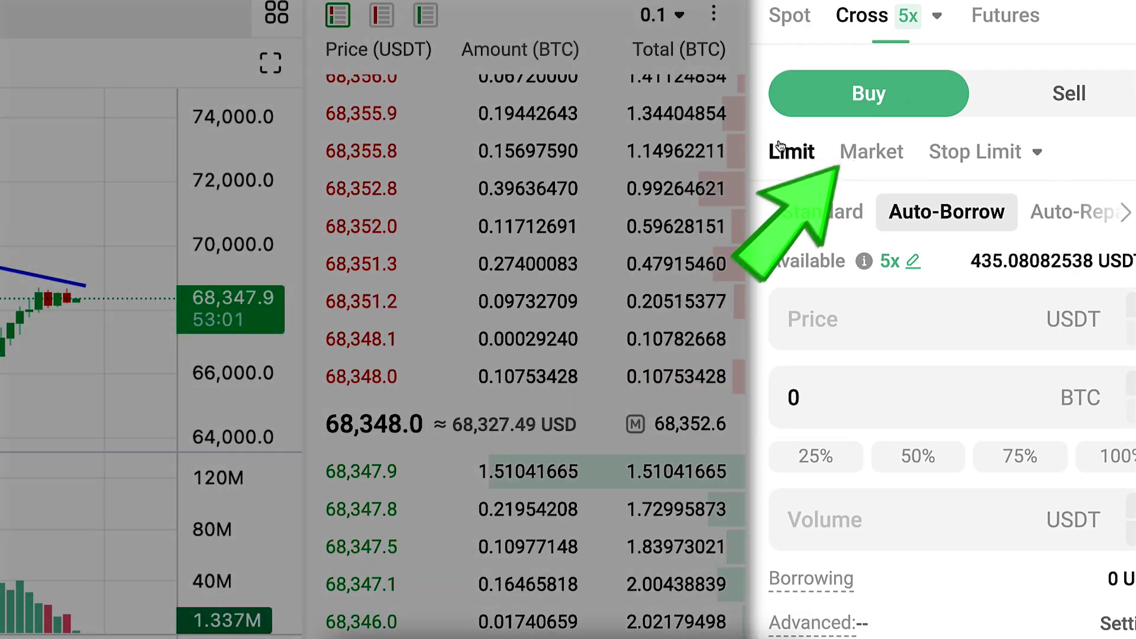
pyautogui.click(1001, 162)
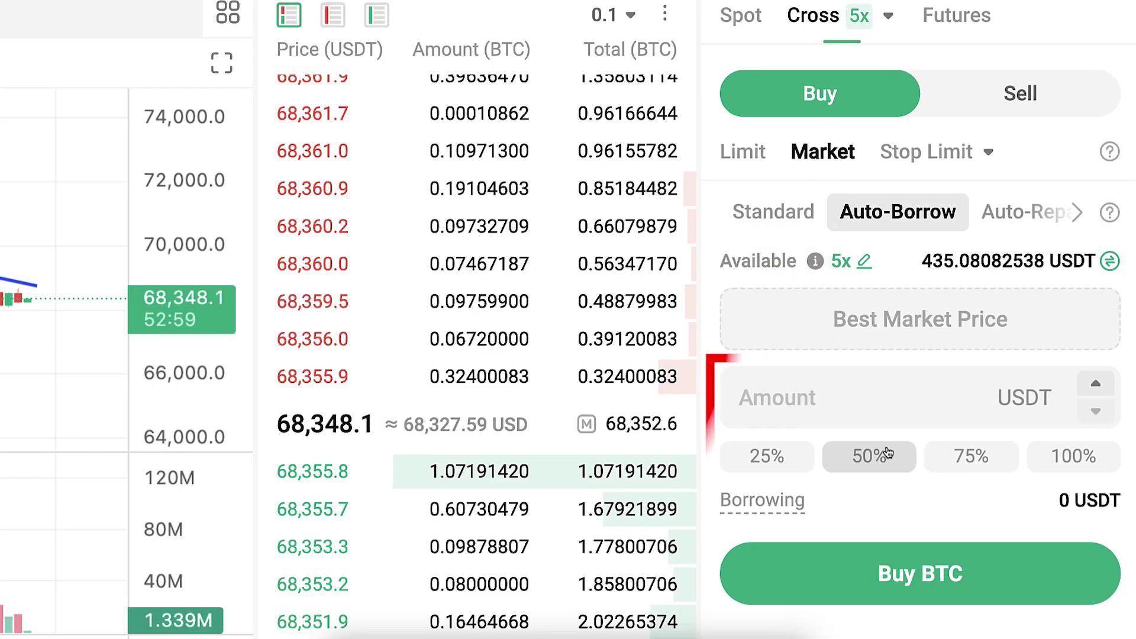
pyautogui.click(918, 455)
pyautogui.click(1007, 455)
pyautogui.moveTo(780, 501)
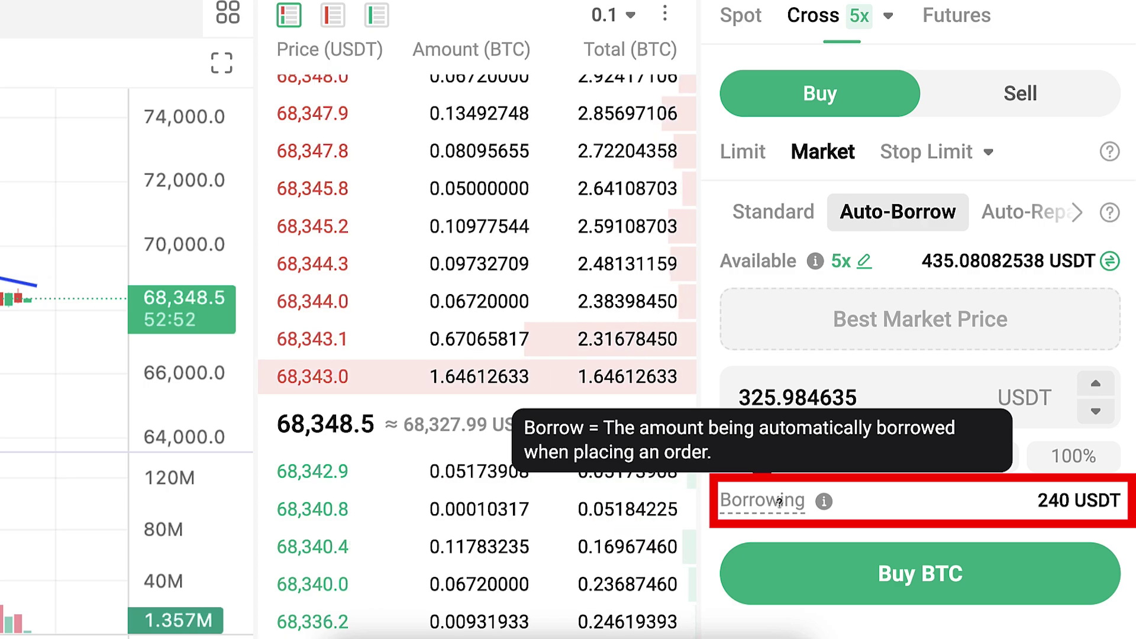
pyautogui.click(1061, 459)
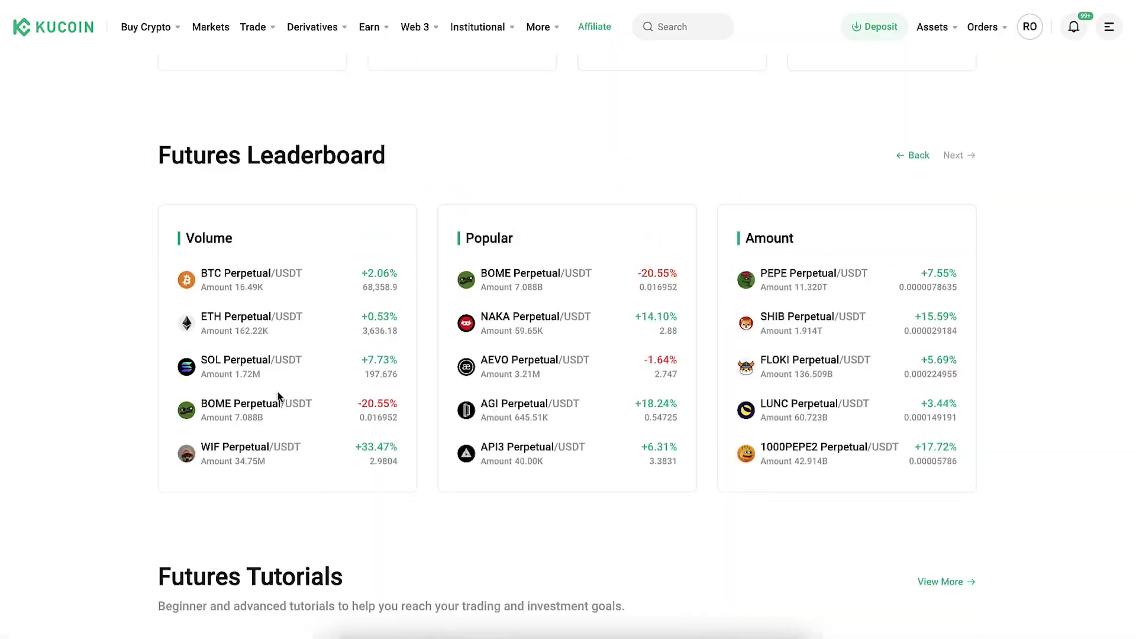
# - Return to the heading of the Crypto Futures Trading page and start trading to open the BTC Perpetual/USDT futures screen
pyautogui.scroll(12, 279, 397)
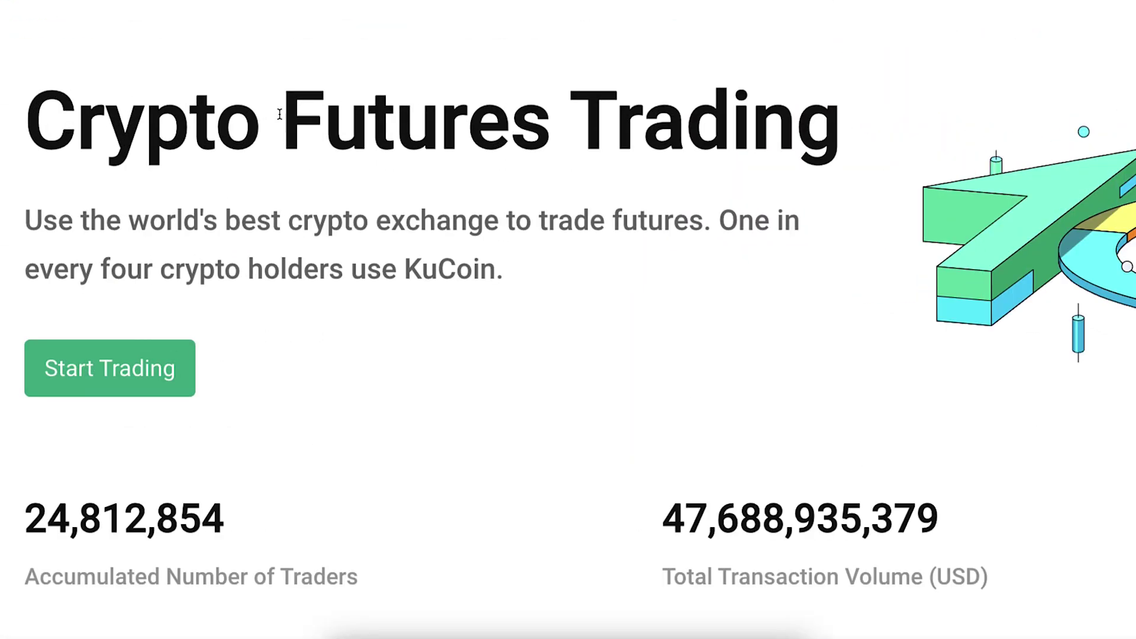
pyautogui.moveTo(281, 116); pyautogui.dragTo(450, 113)
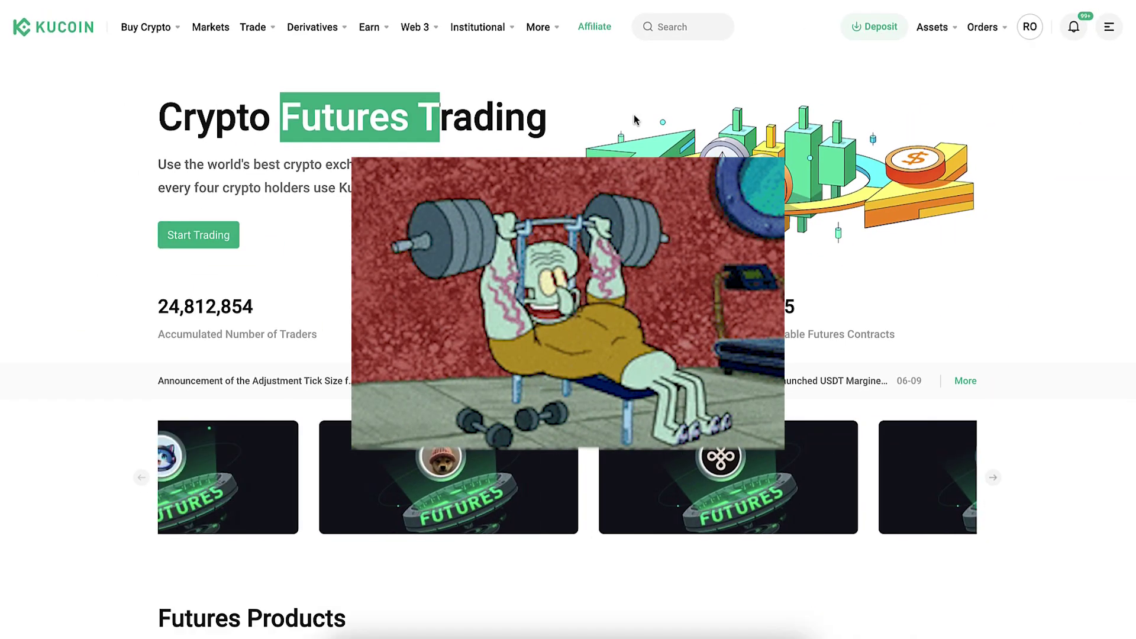
pyautogui.click(511, 121)
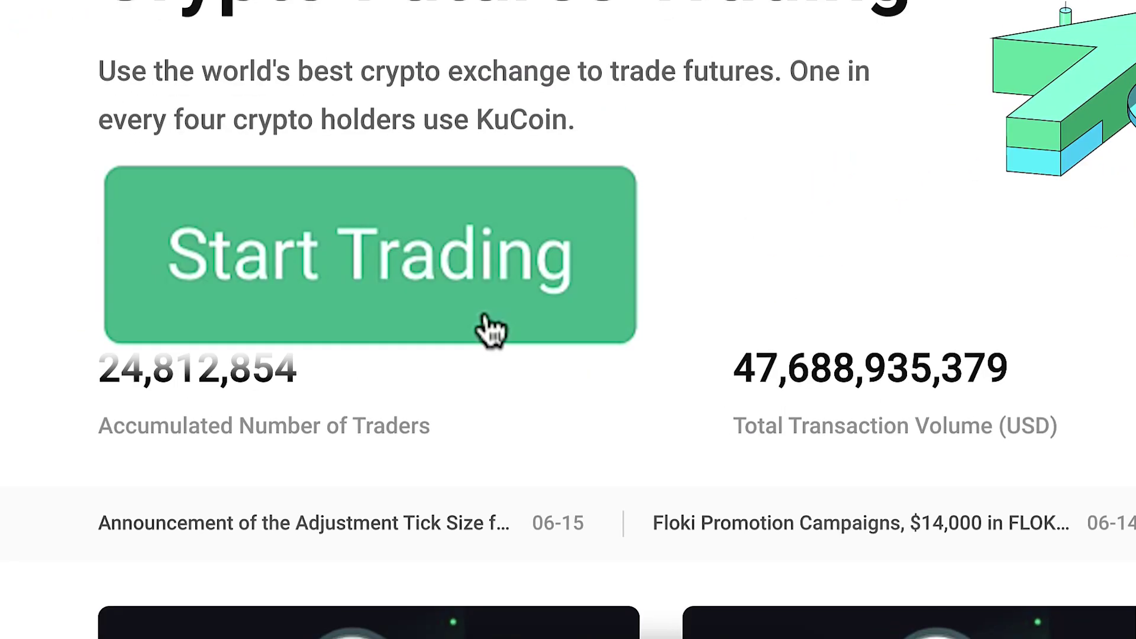
pyautogui.click(490, 329)
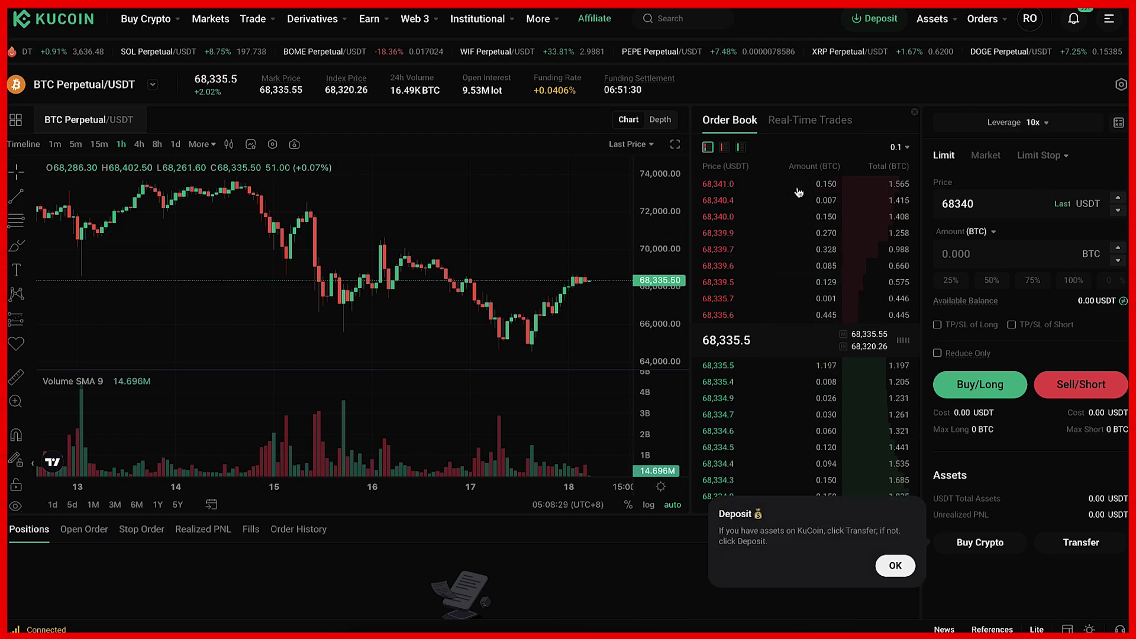
pyautogui.moveTo(253, 18)
pyautogui.moveTo(320, 108)
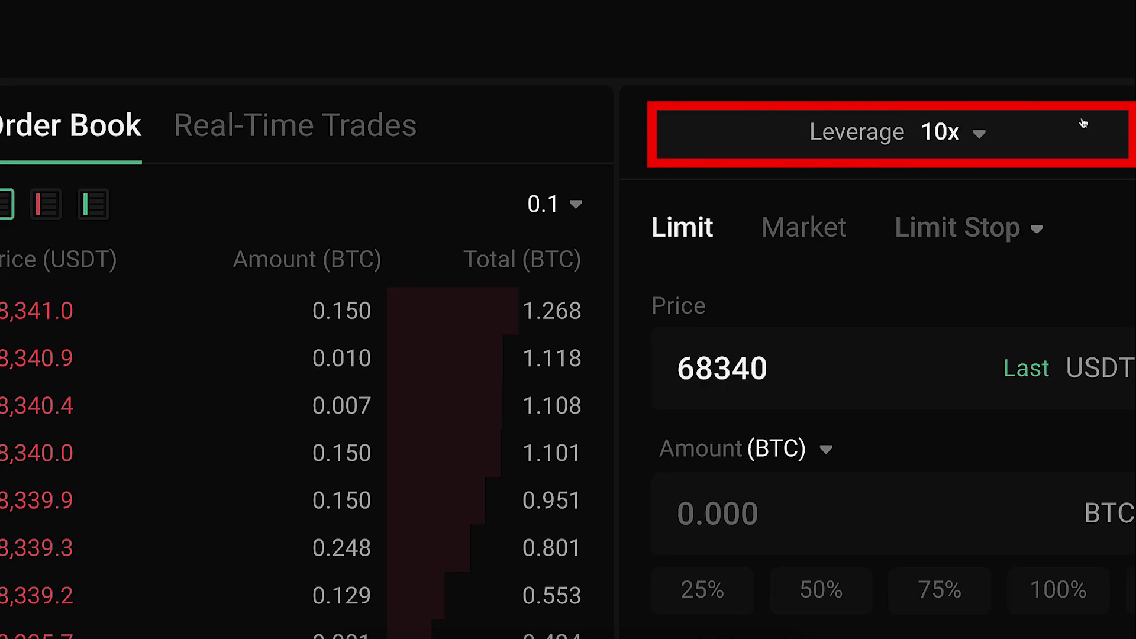
# - Set the BTC Perpetual/USDT futures leverage to 5x and dismiss the deposit tip
pyautogui.click(1083, 122)
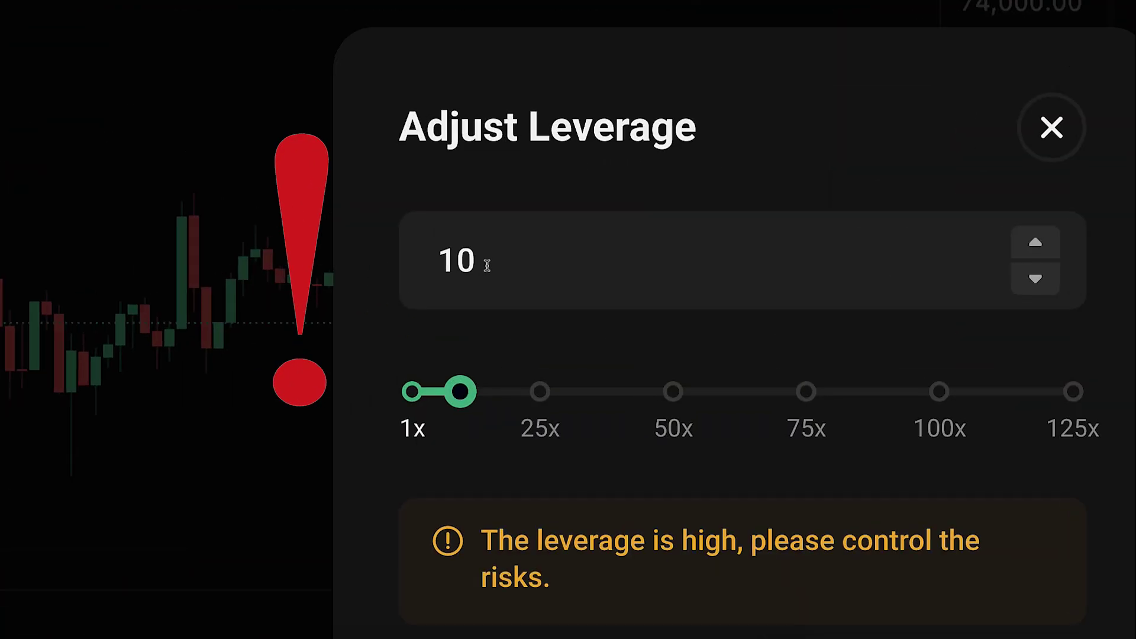
pyautogui.click(486, 265)
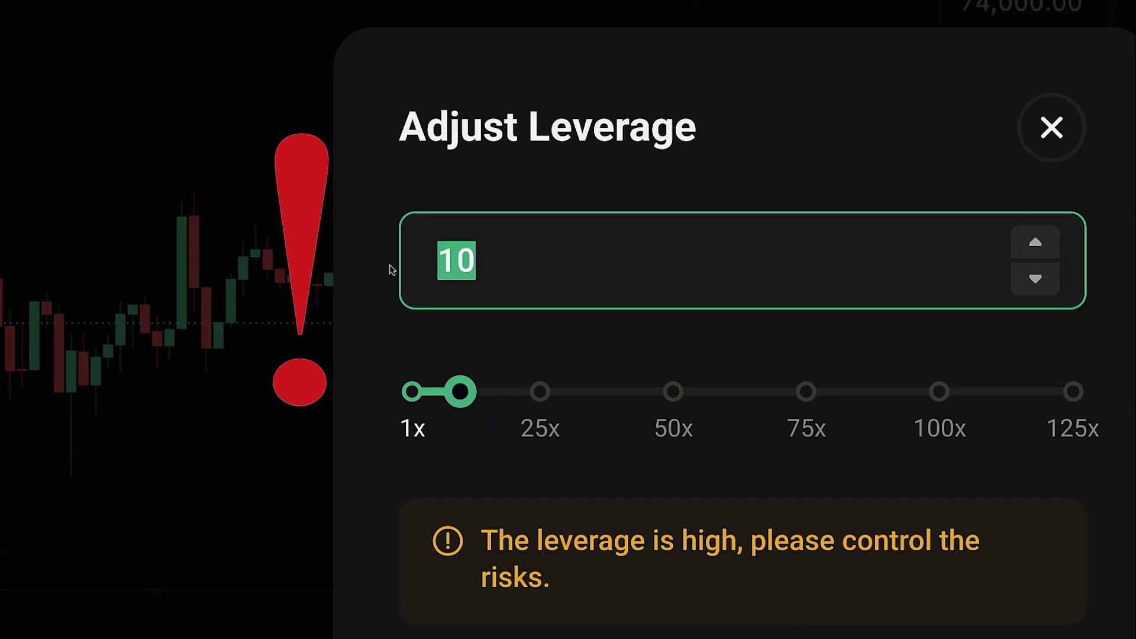
pyautogui.write('5')
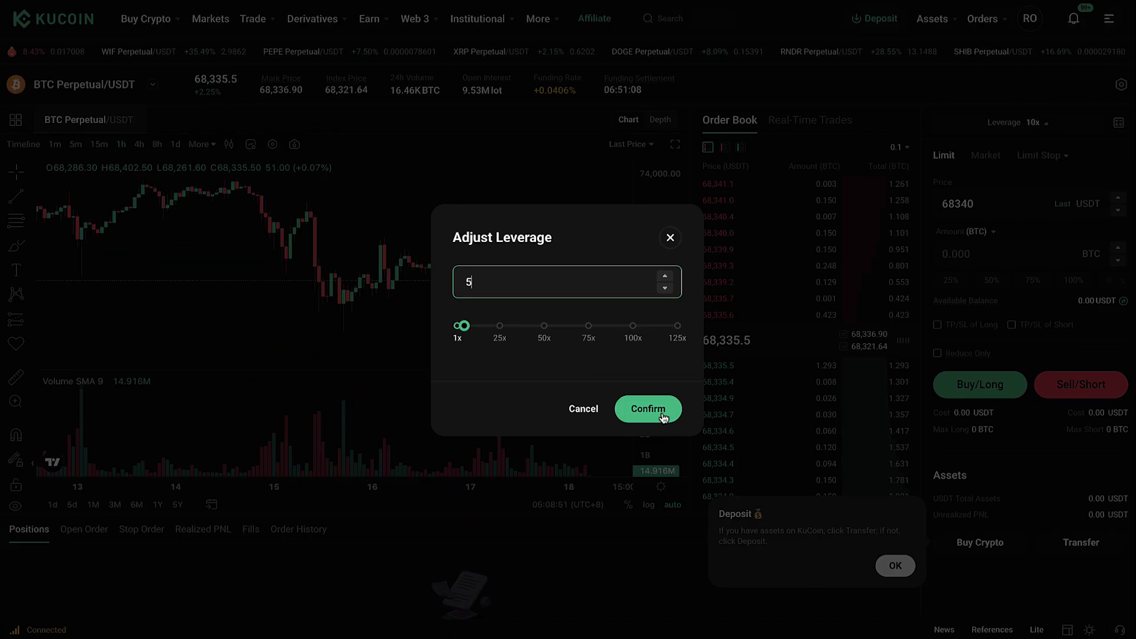
pyautogui.click(648, 409)
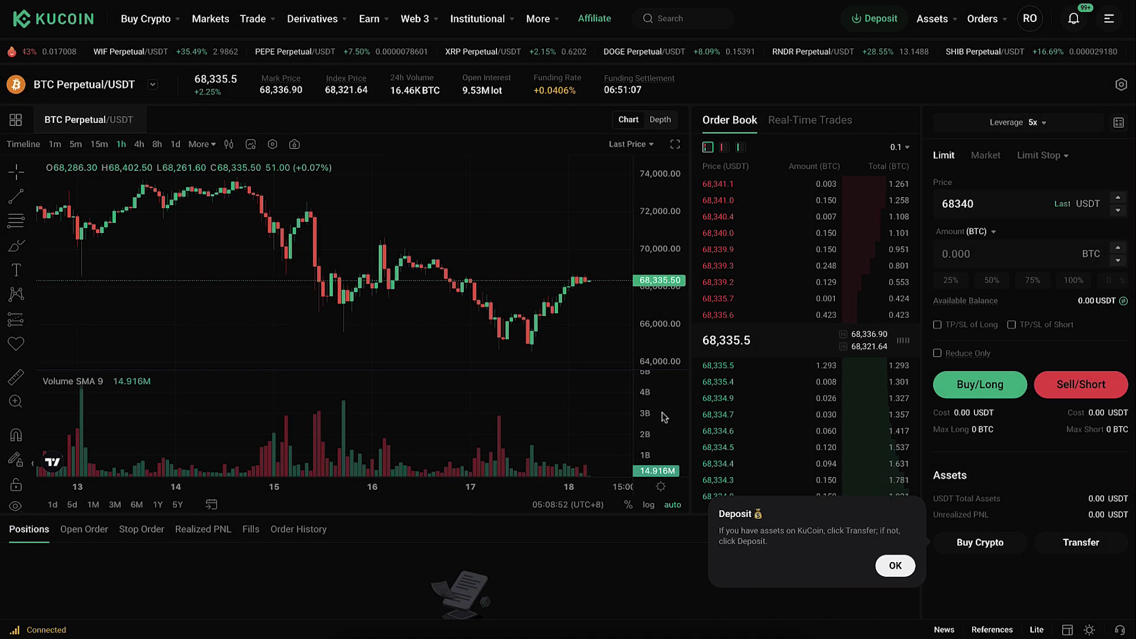
pyautogui.click(895, 565)
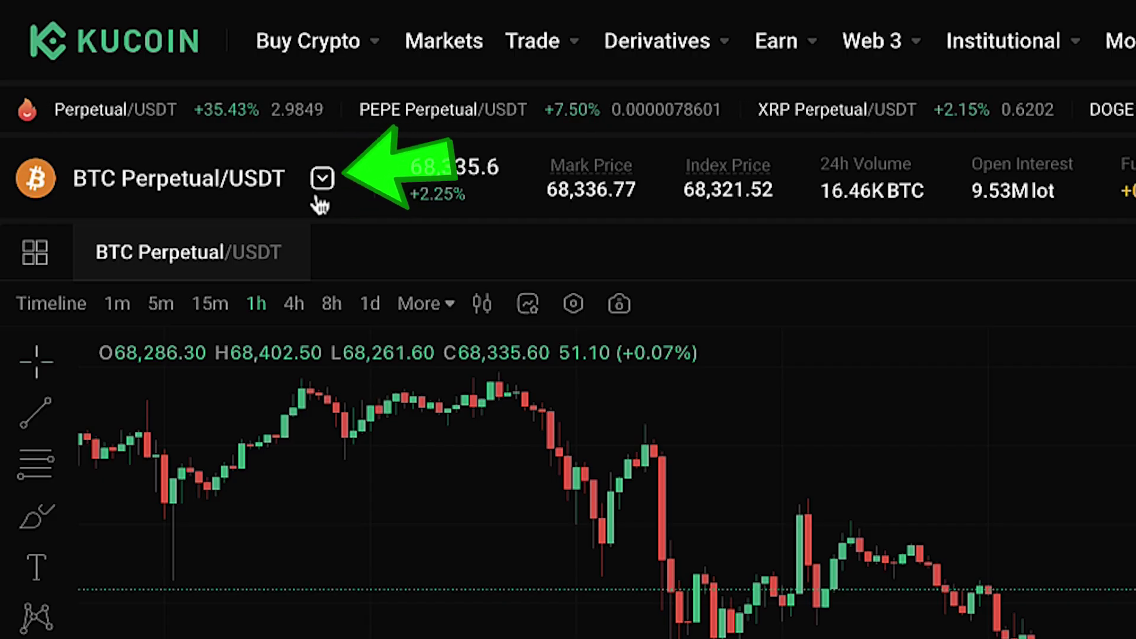
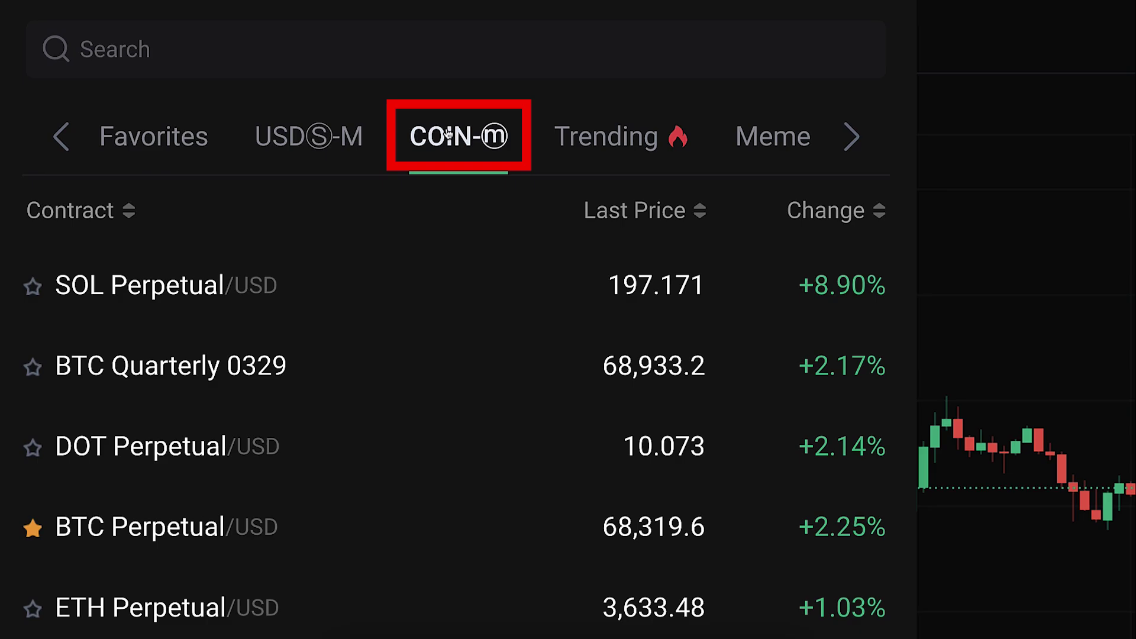
# - Browse the COIN-M futures contracts in the contract list
pyautogui.scroll(-3, 236, 525)
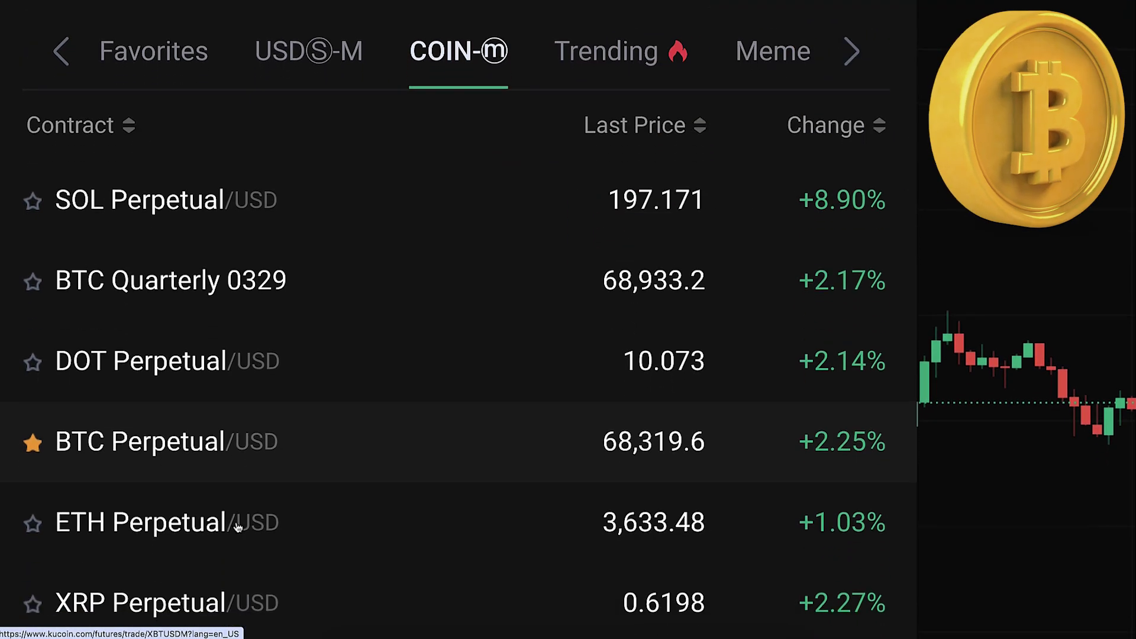
pyautogui.scroll(4, 236, 524)
pyautogui.scroll(3, 237, 527)
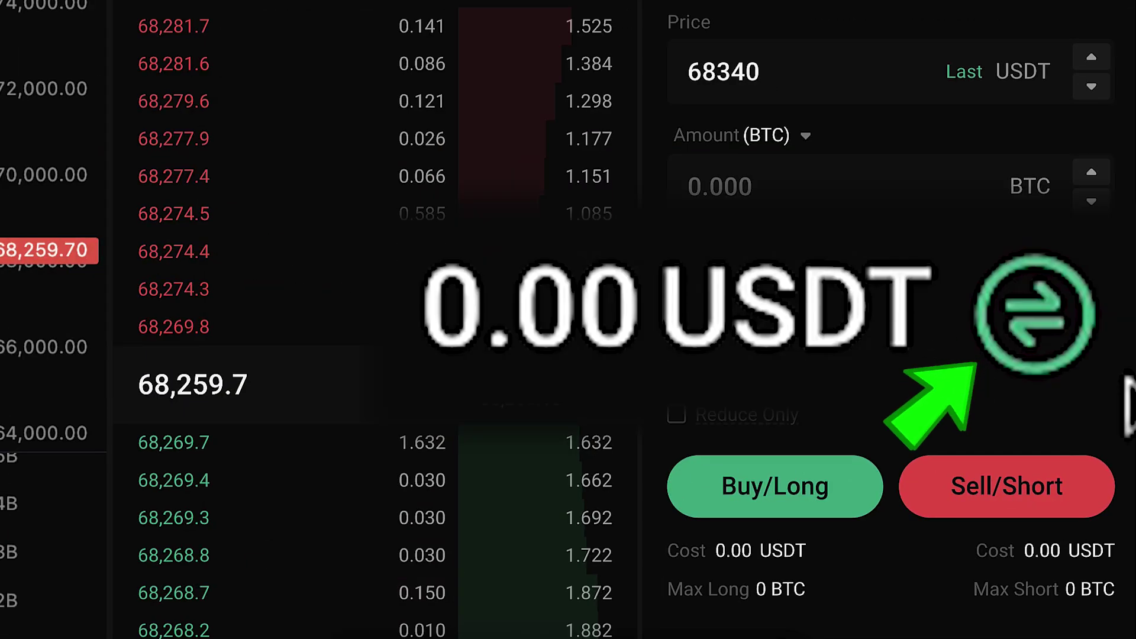
# - Transfer 1000 USDT from the Trading Account to the Futures Account
pyautogui.click(1123, 301)
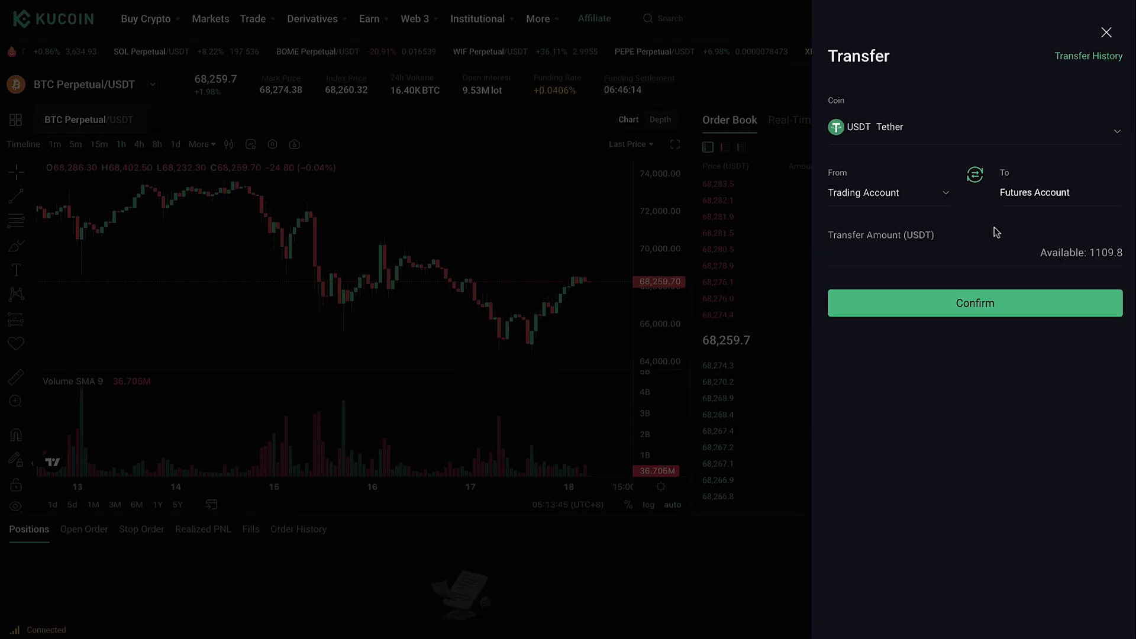
pyautogui.click(937, 243)
pyautogui.write('1000')
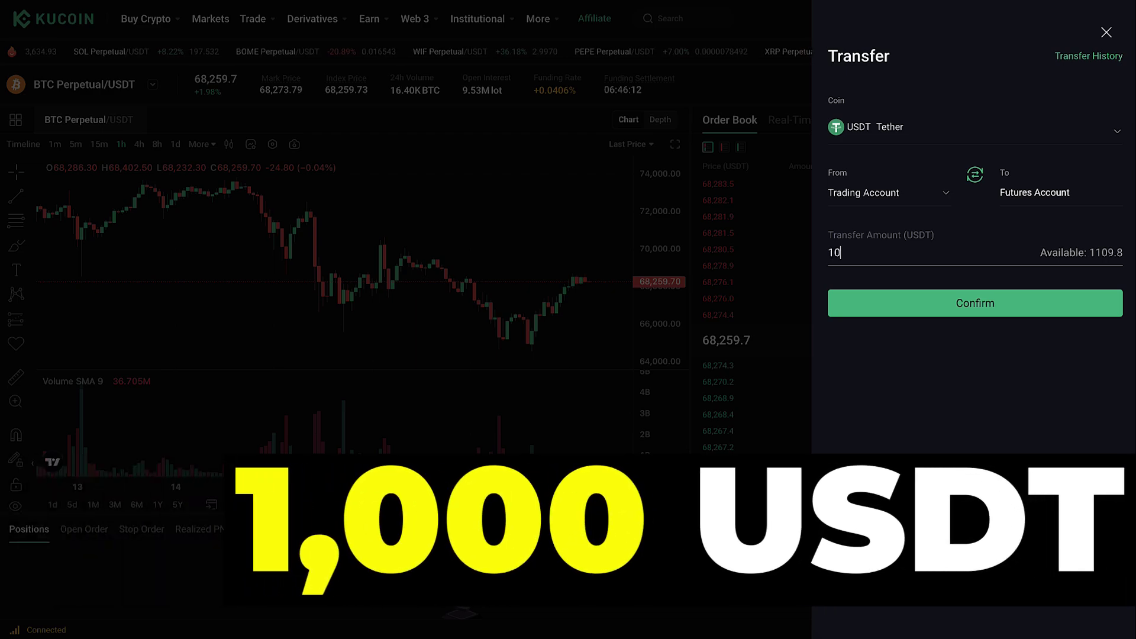
pyautogui.click(967, 305)
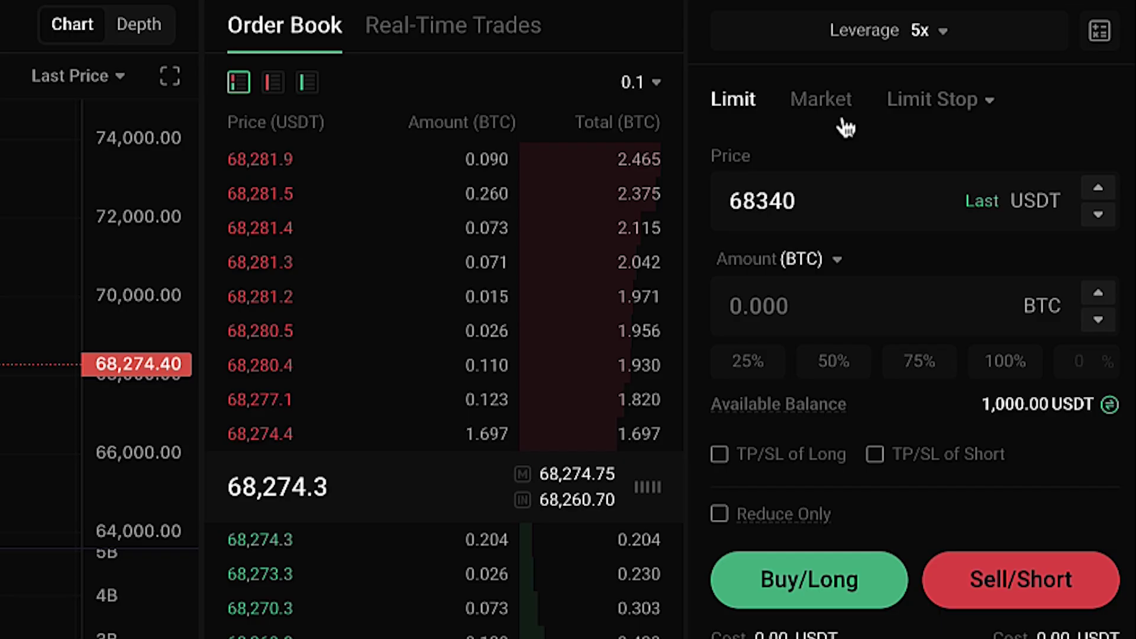
# - Buy long BTC Perpetual/USDT with a market order for 100% of the available balance, 0.071 BTC, and skip the position tip
pyautogui.click(980, 158)
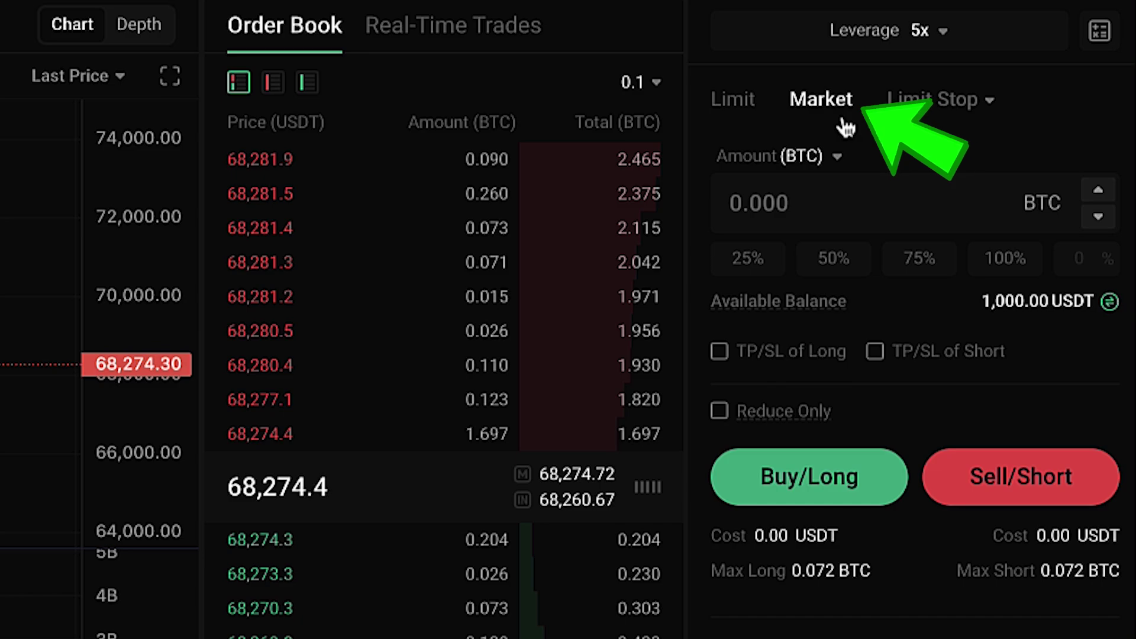
pyautogui.click(1004, 259)
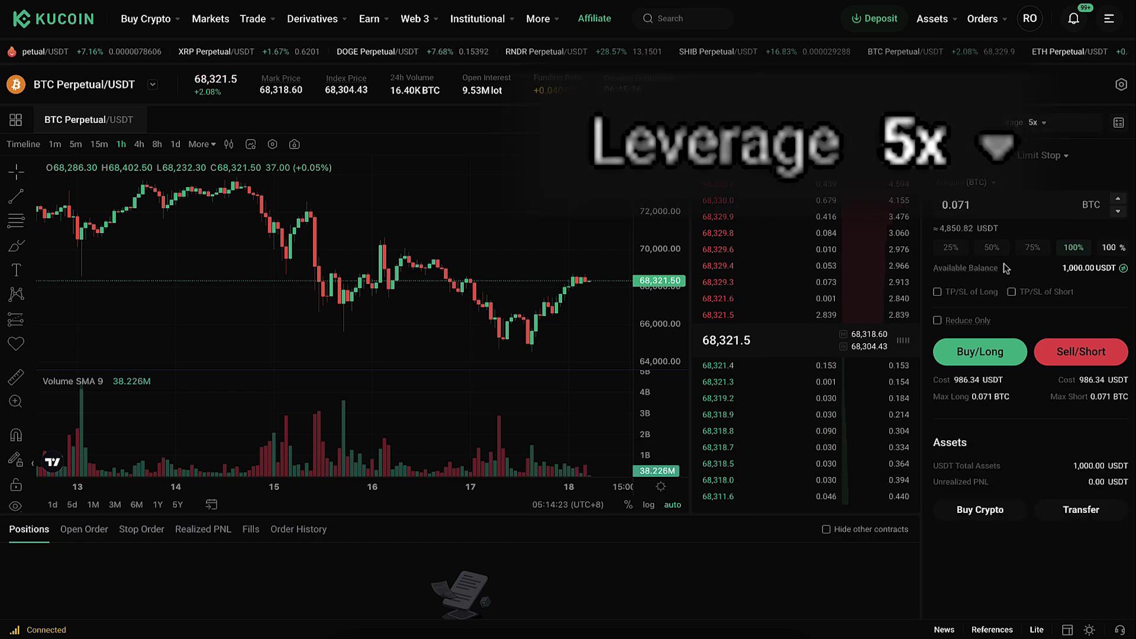
pyautogui.click(989, 351)
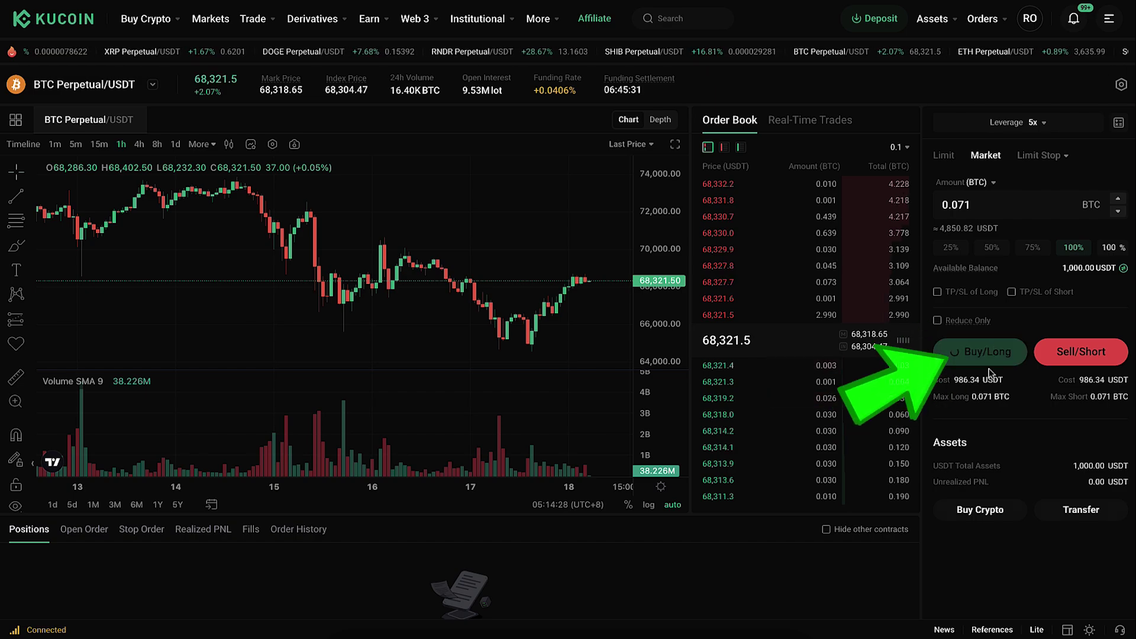
pyautogui.scroll(-2, 972, 482)
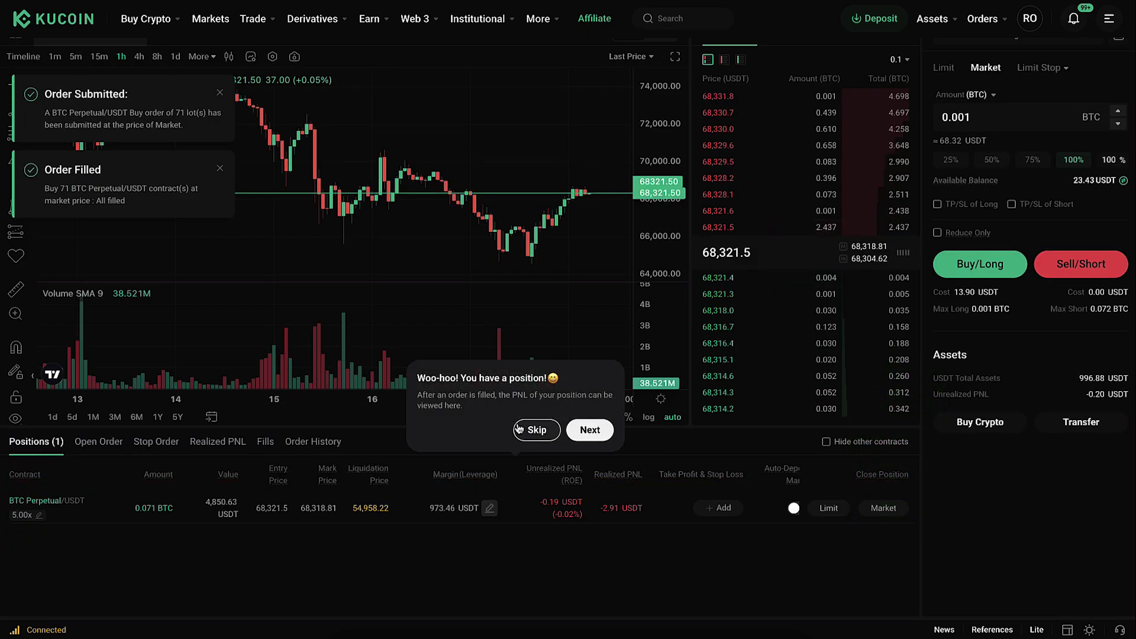
pyautogui.click(535, 429)
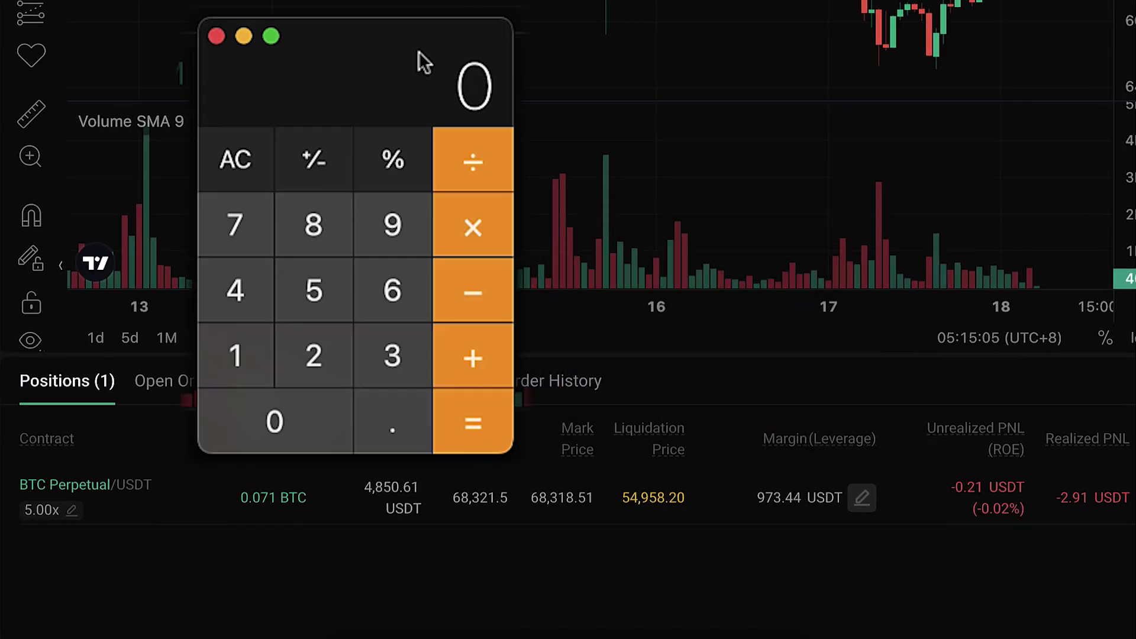
# - Calculate the leveraged position size as 1000 × 5 in Calculator
pyautogui.write('1000')
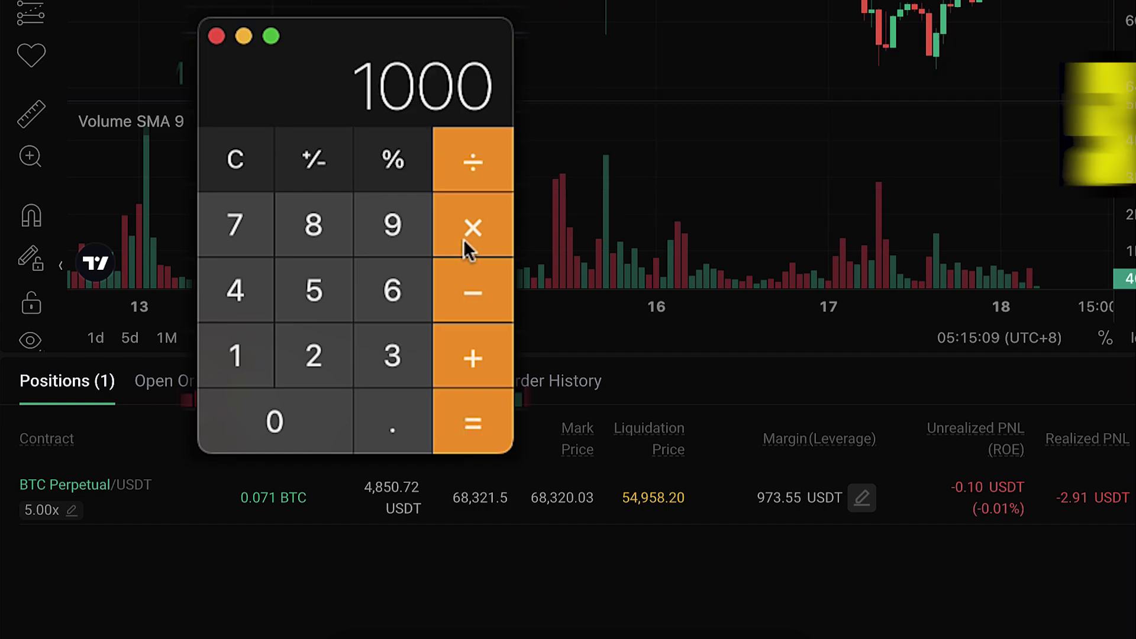
pyautogui.click(463, 239)
pyautogui.write('5')
pyautogui.press('Return')
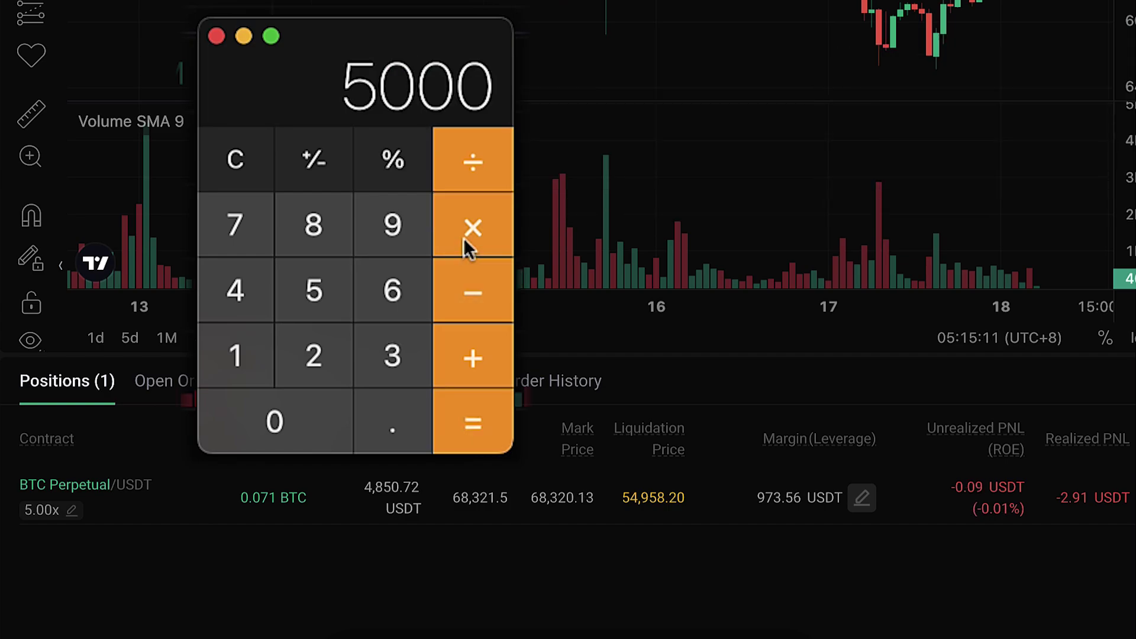
# - Clear the calculation and multiply the 0.2 price change by the 5x leverage
pyautogui.click(241, 161)
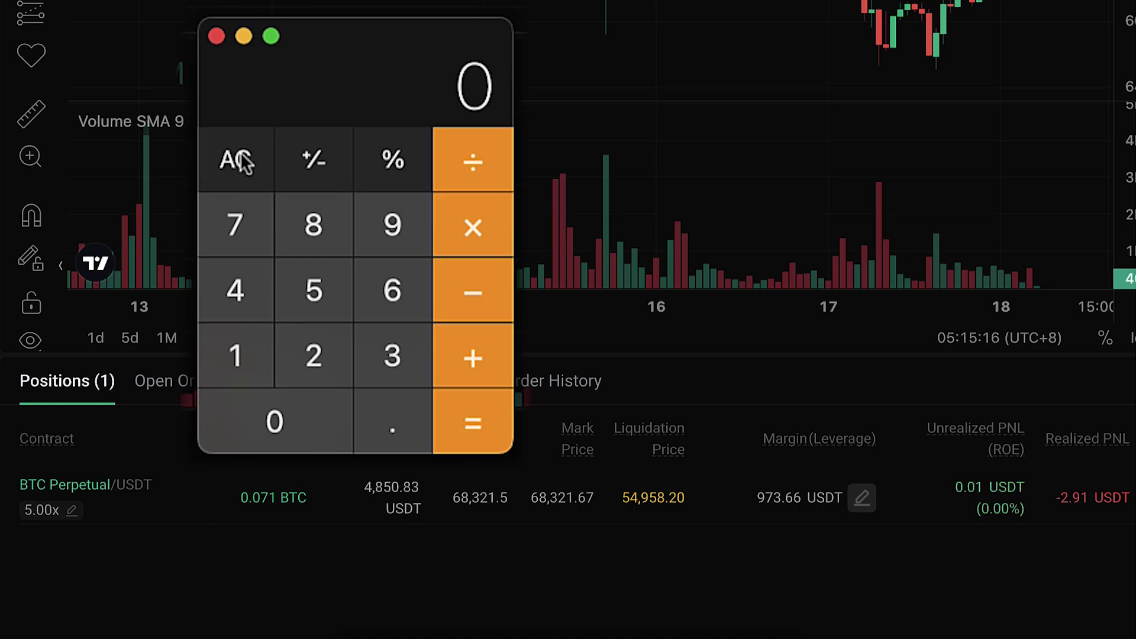
pyautogui.write('0.2')
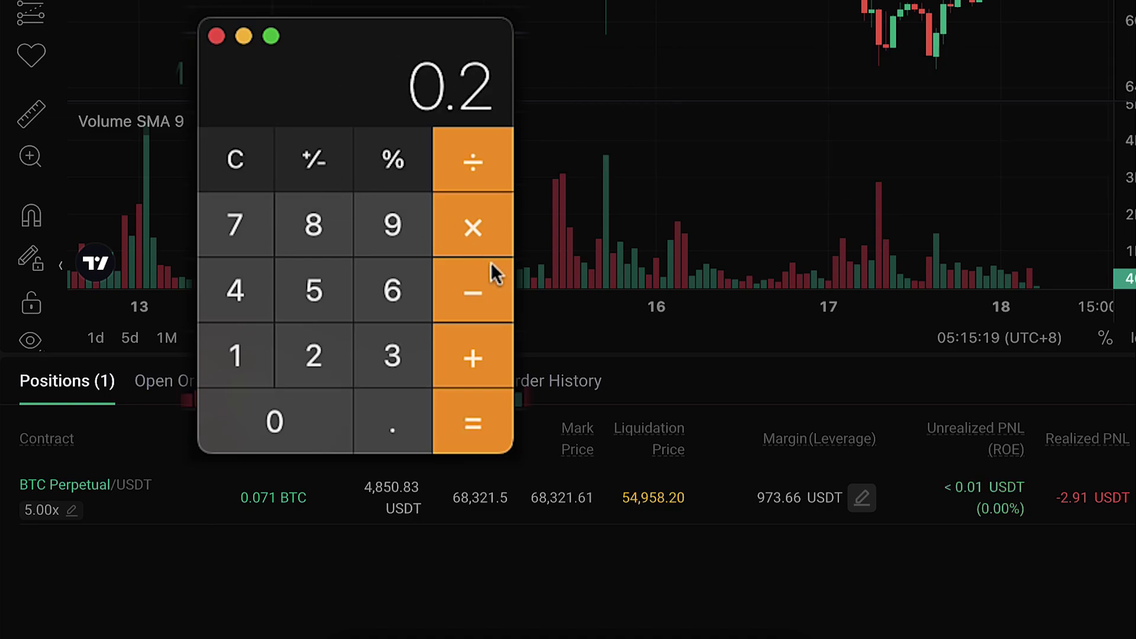
pyautogui.click(491, 243)
pyautogui.write('5')
pyautogui.press('Return')
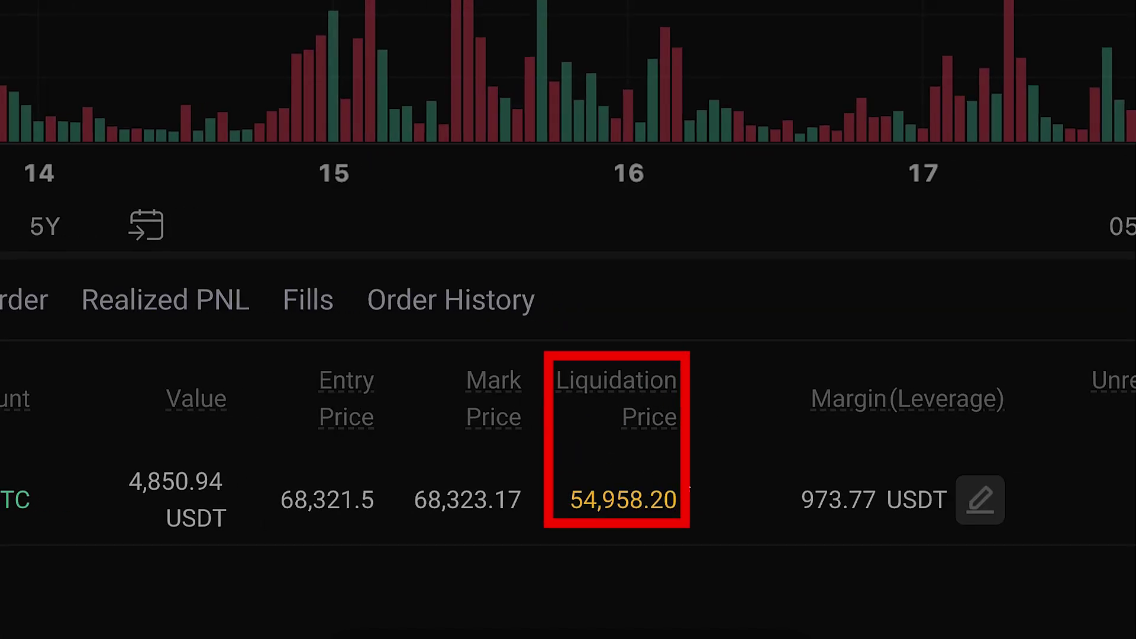
# - Examine the liquidation price of the open BTC Perpetual/USDT position
pyautogui.moveTo(566, 486); pyautogui.dragTo(678, 503)
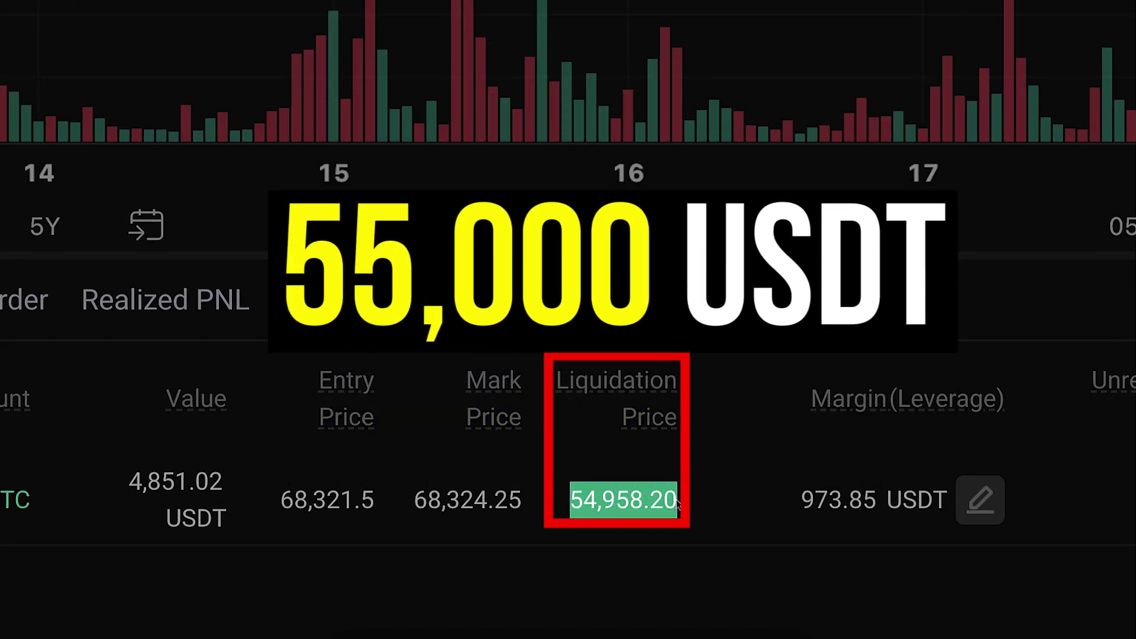
pyautogui.click(692, 506)
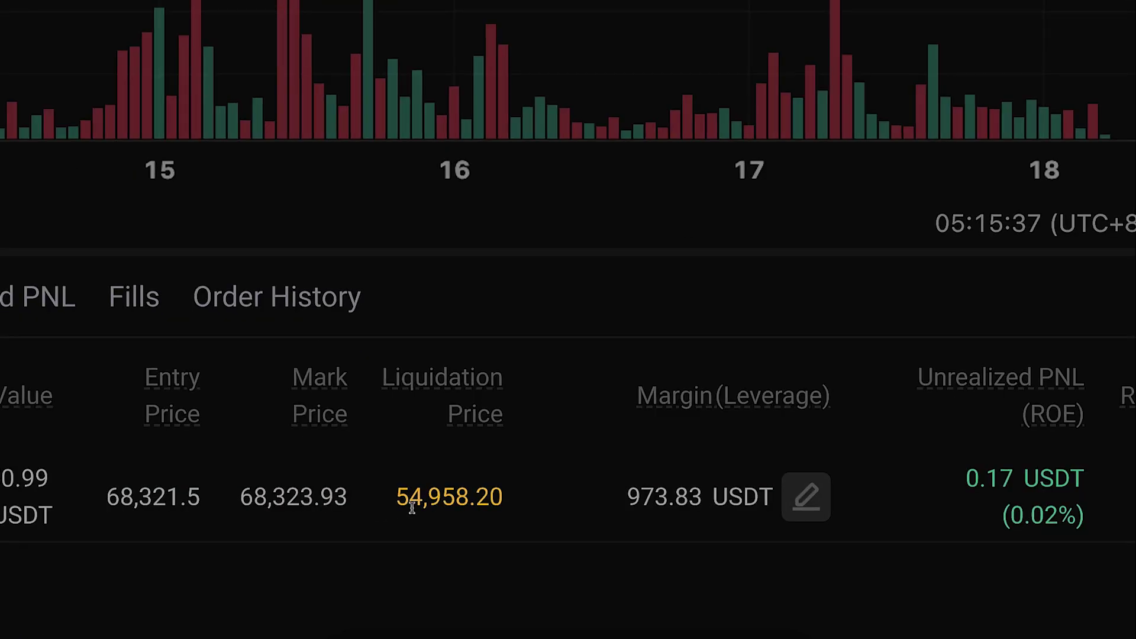
pyautogui.hscroll(-3, 412, 508)
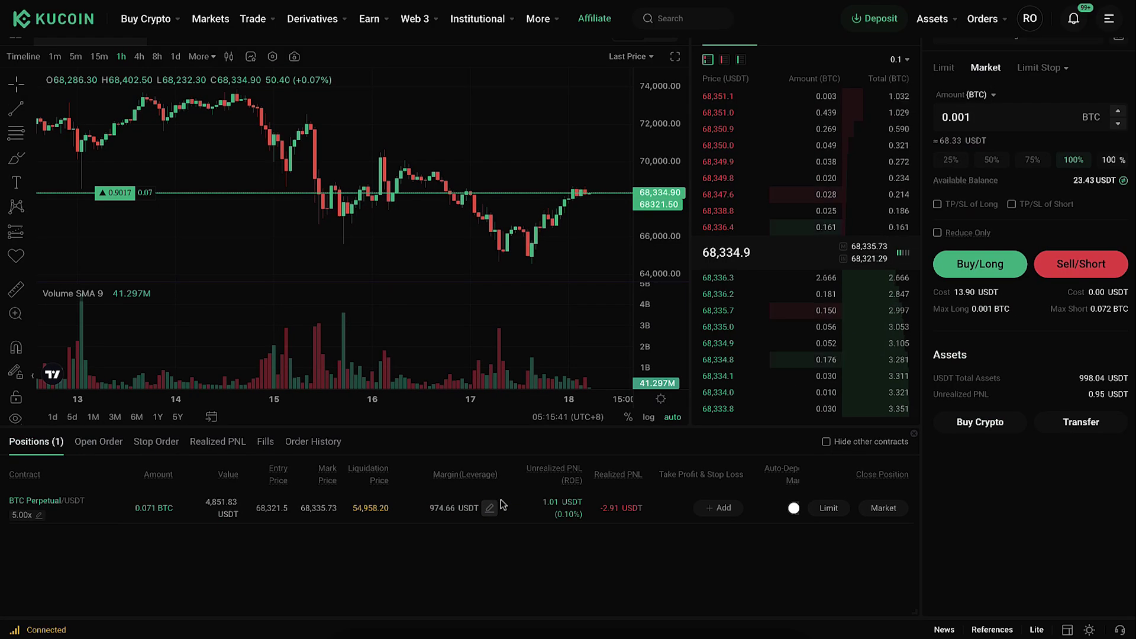
# - Switch to the YouTube page of the KuCoin Earn tutorial, view its description and comments, and return to the futures screen
pyautogui.moveTo(251, 18)
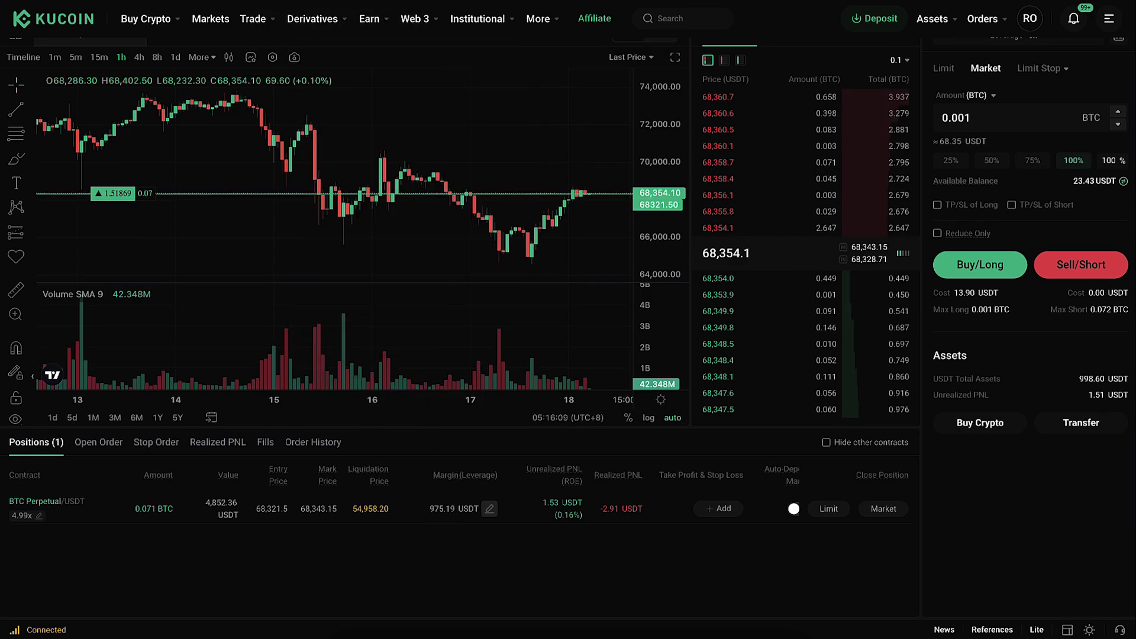
pyautogui.click(278, 2)
pyautogui.scroll(-5, 25, 635)
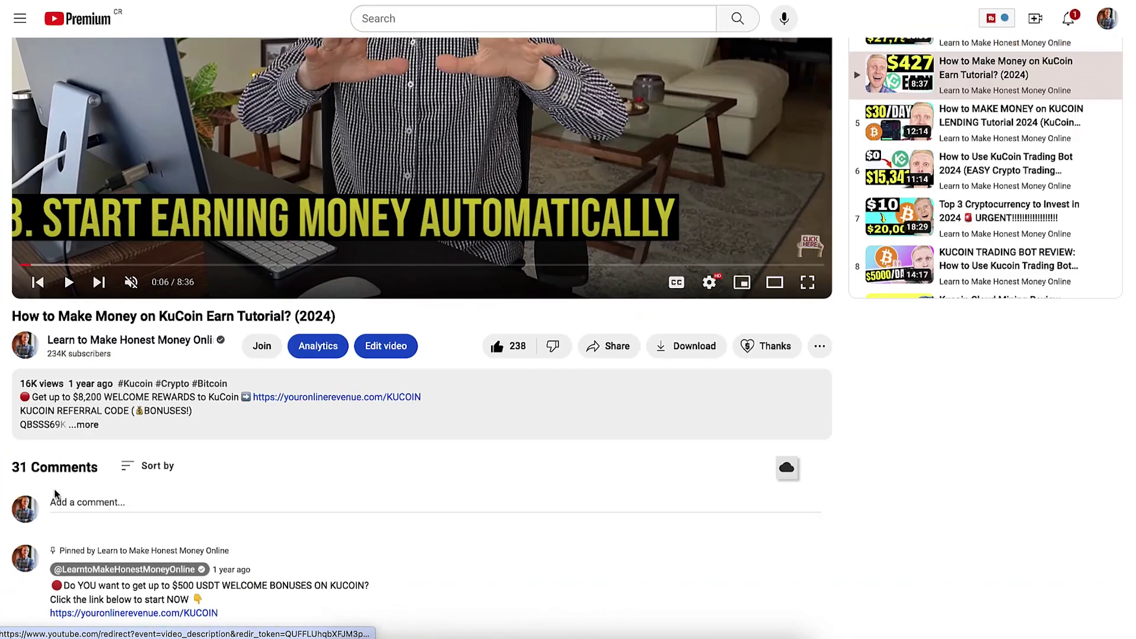
pyautogui.click(787, 1)
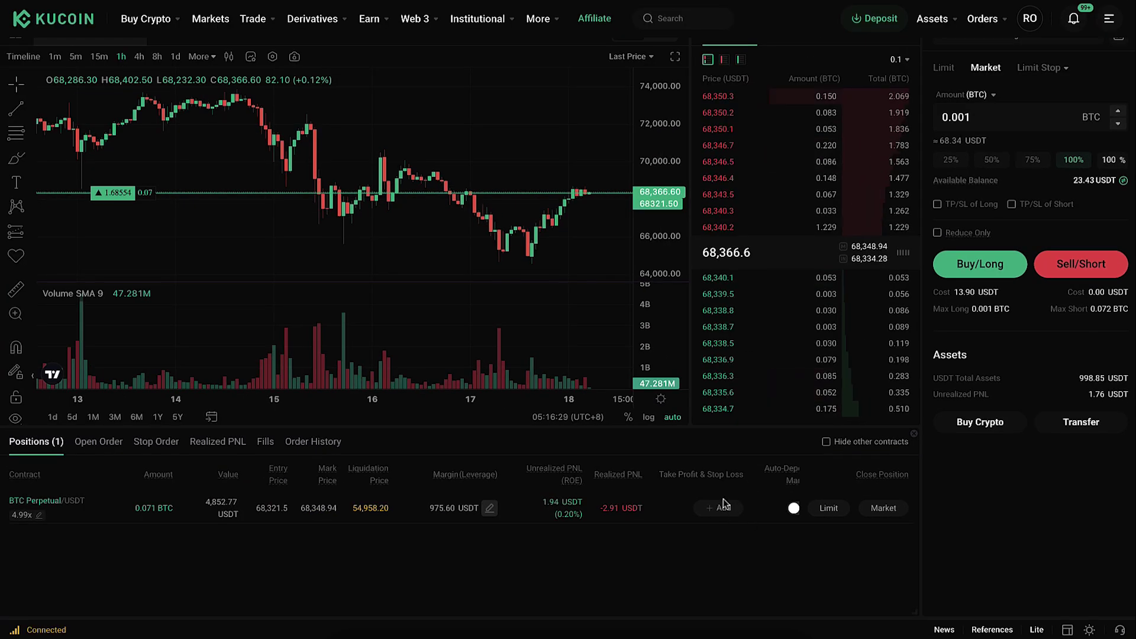
# - Try a 100% take profit at 81985.8 USDT and a 25% stop loss for the BTC Perpetual/USDT position
pyautogui.click(721, 508)
pyautogui.click(587, 315)
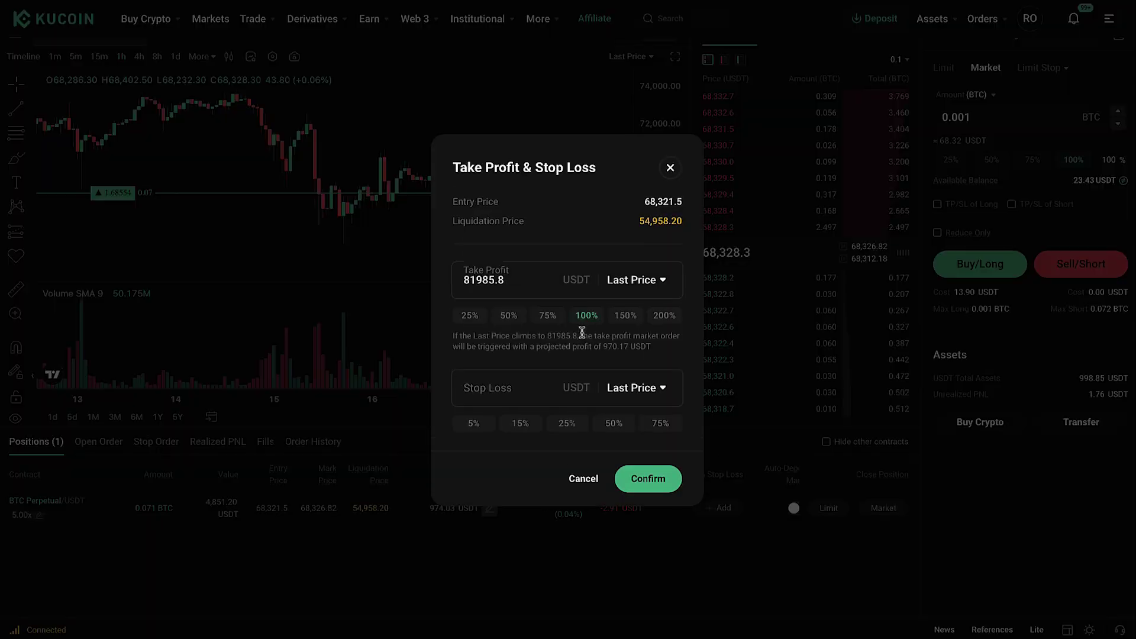
pyautogui.click(577, 422)
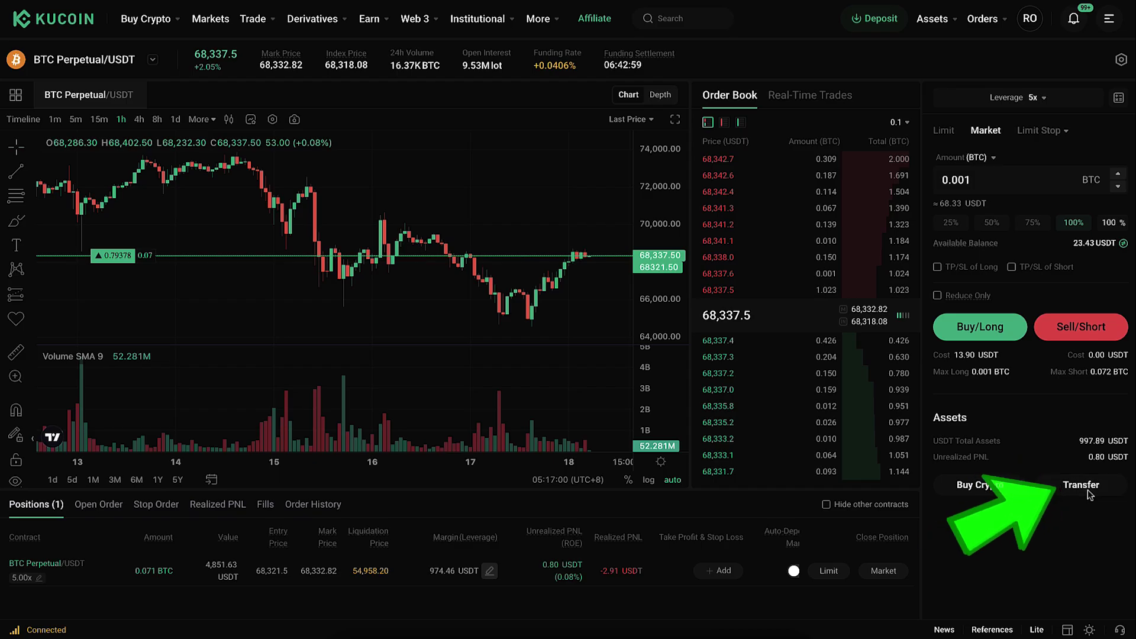
# - Transfer the entire available 23.43 USDT from the Futures Account to the Trading Account
pyautogui.click(1087, 489)
pyautogui.click(968, 175)
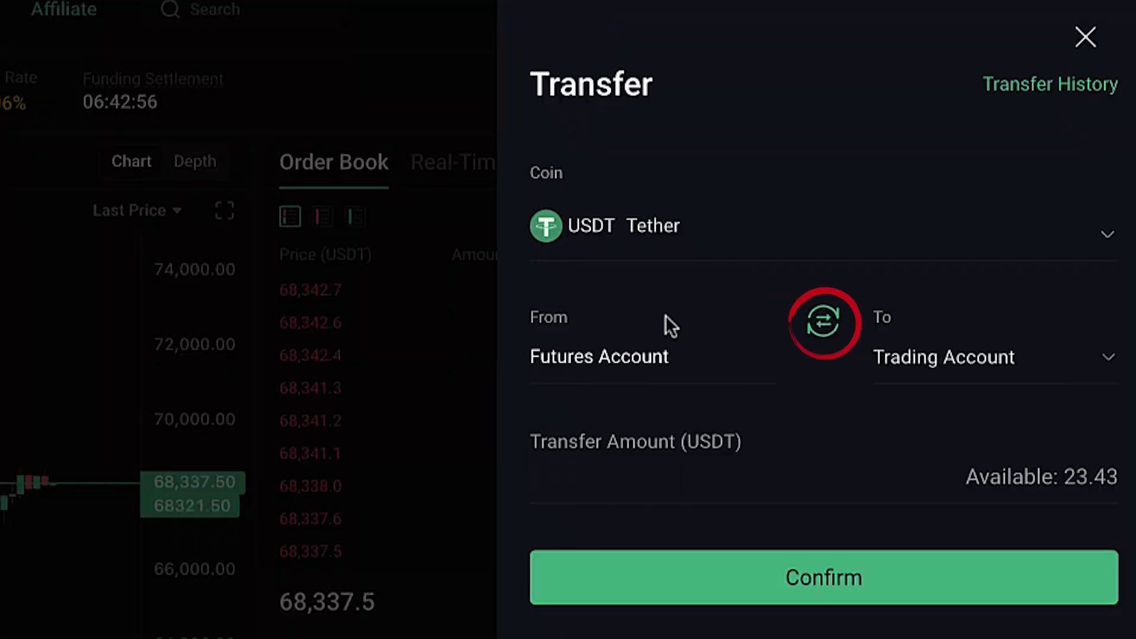
pyautogui.click(832, 550)
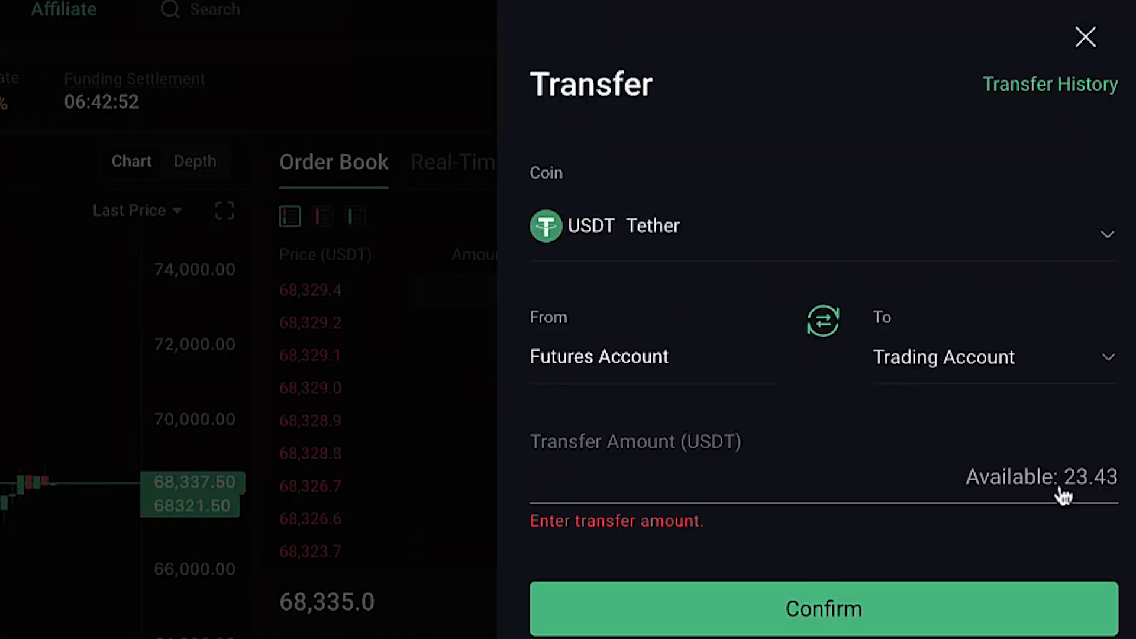
pyautogui.click(1062, 480)
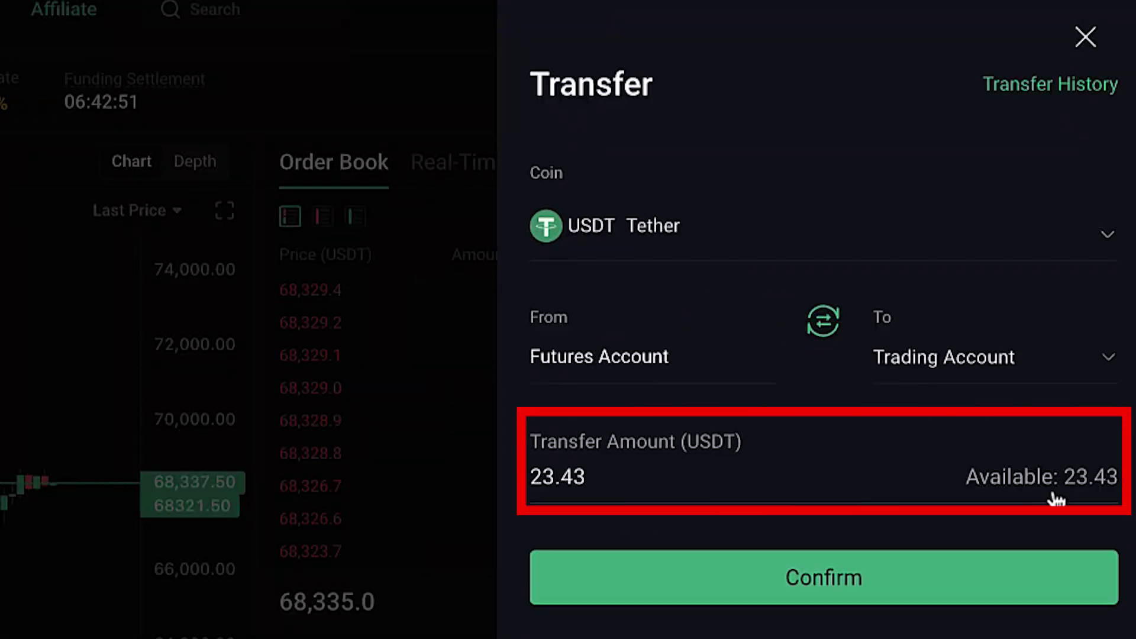
pyautogui.click(927, 592)
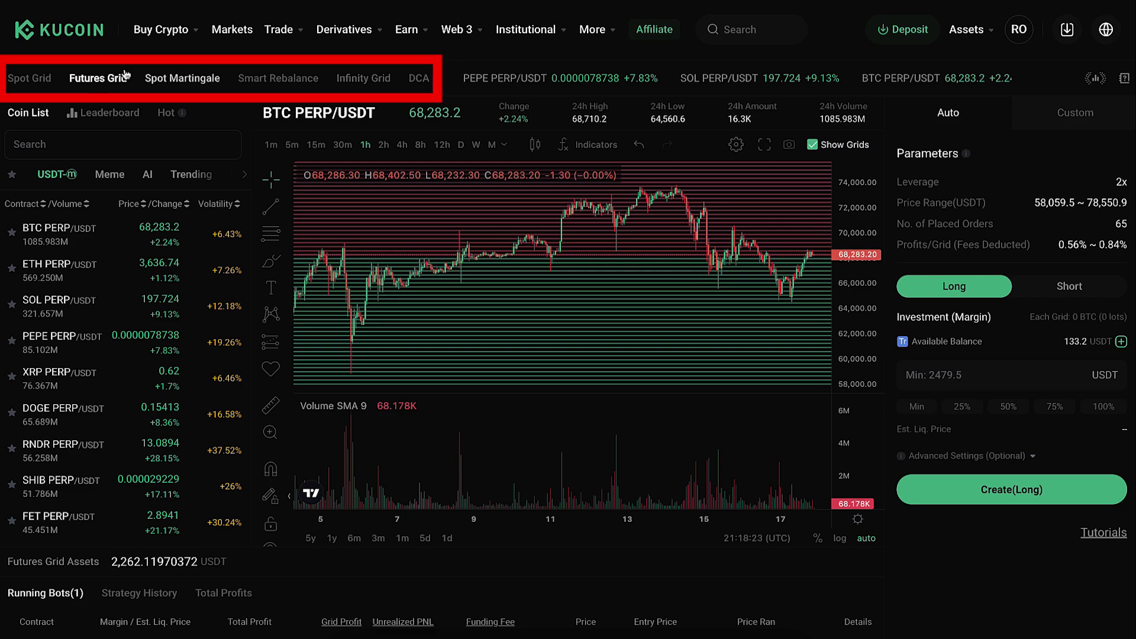
# - Look through the Spot Grid, Futures Grid, Spot Martingale, Smart Rebalance, Infinity Grid and DCA trading bots
pyautogui.click(48, 83)
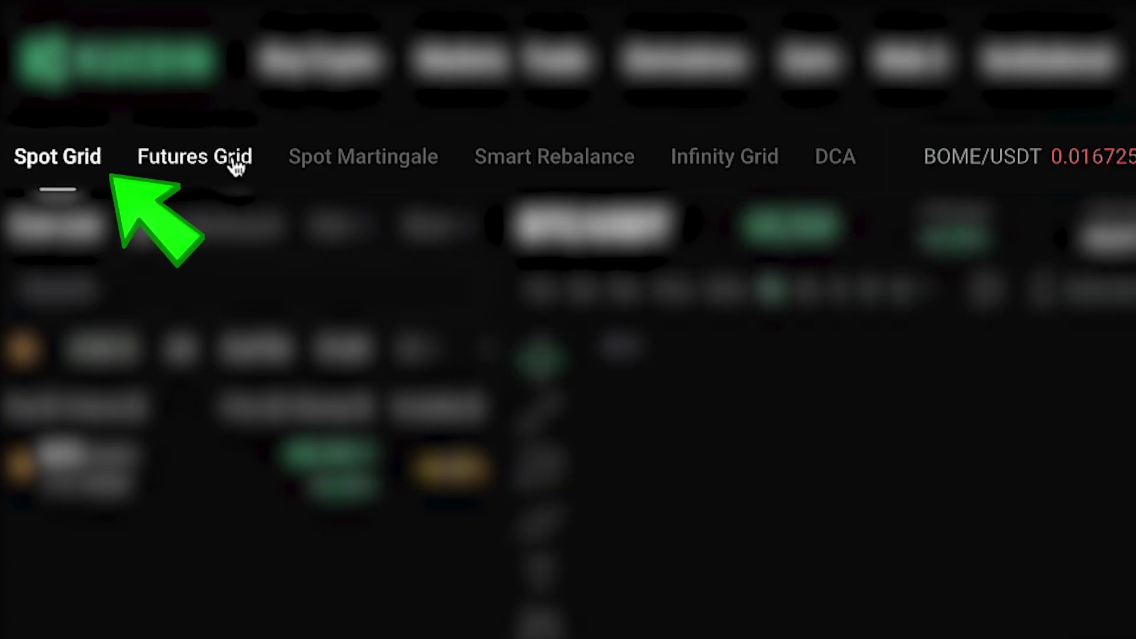
pyautogui.click(115, 79)
pyautogui.click(358, 157)
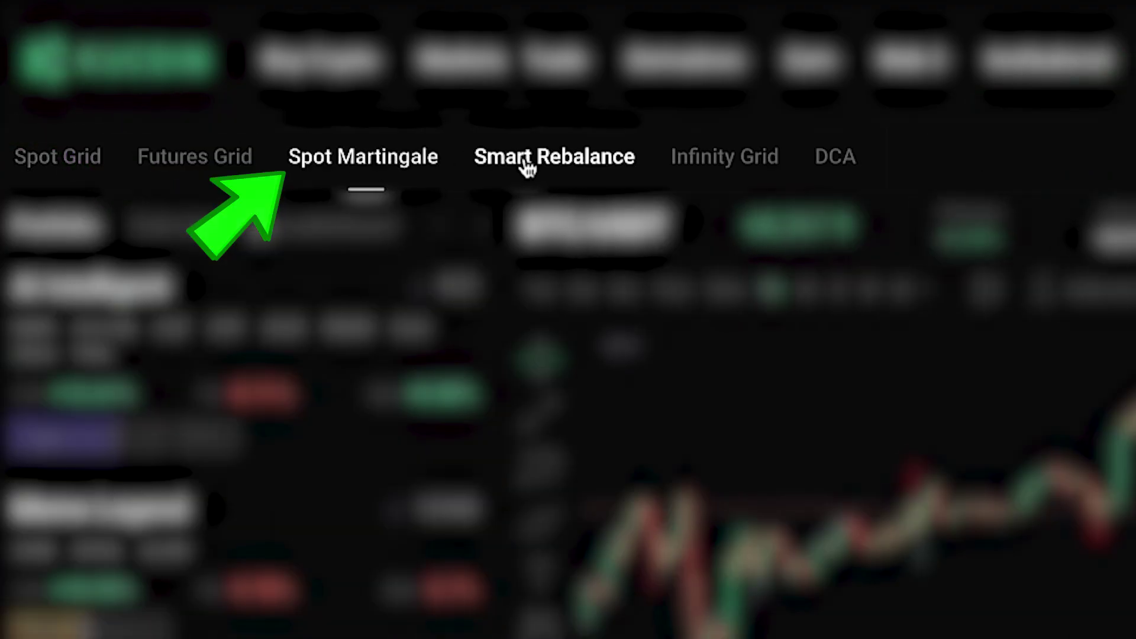
pyautogui.click(526, 163)
pyautogui.click(737, 152)
pyautogui.click(850, 159)
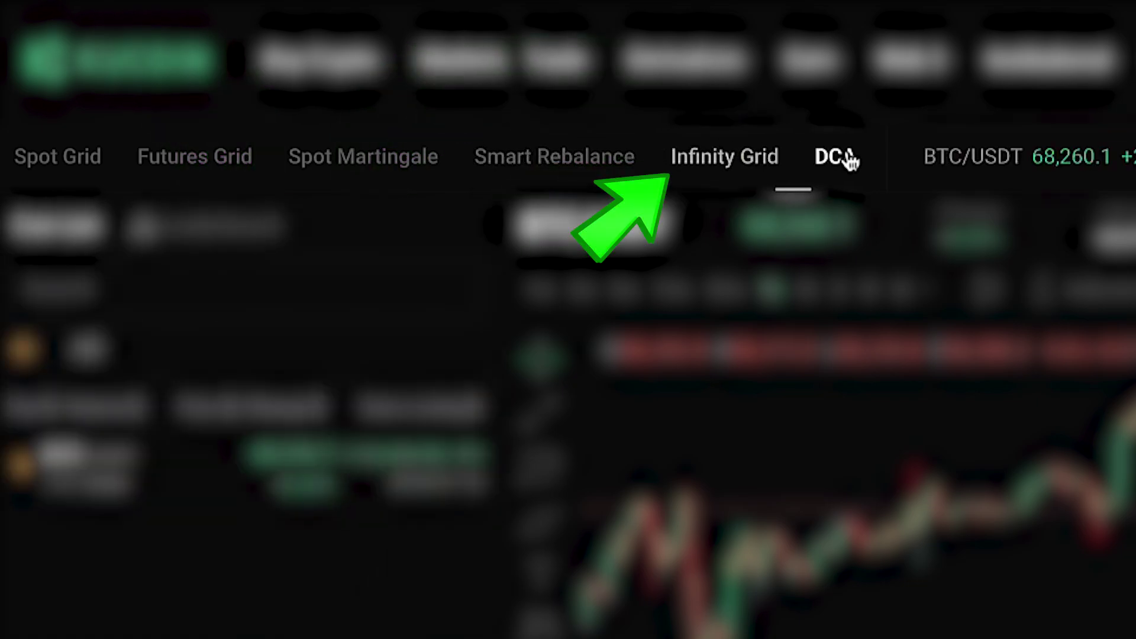
# - Go to the DCA trading bot for BTC/USDT and open its amount per investment for entry
pyautogui.moveTo(557, 61)
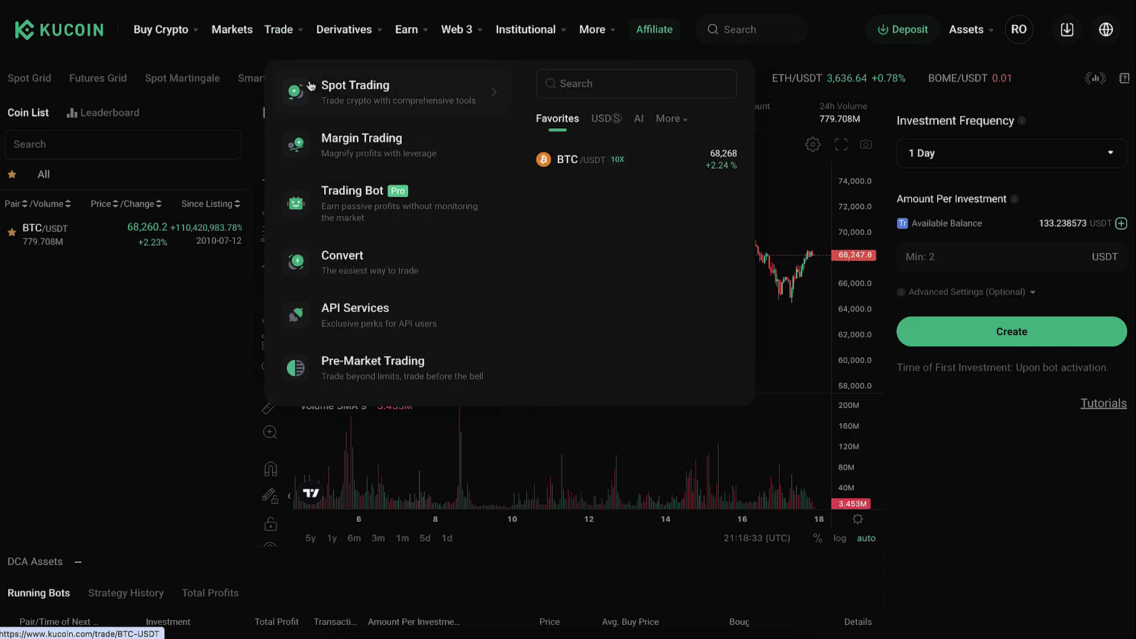
pyautogui.moveTo(356, 191)
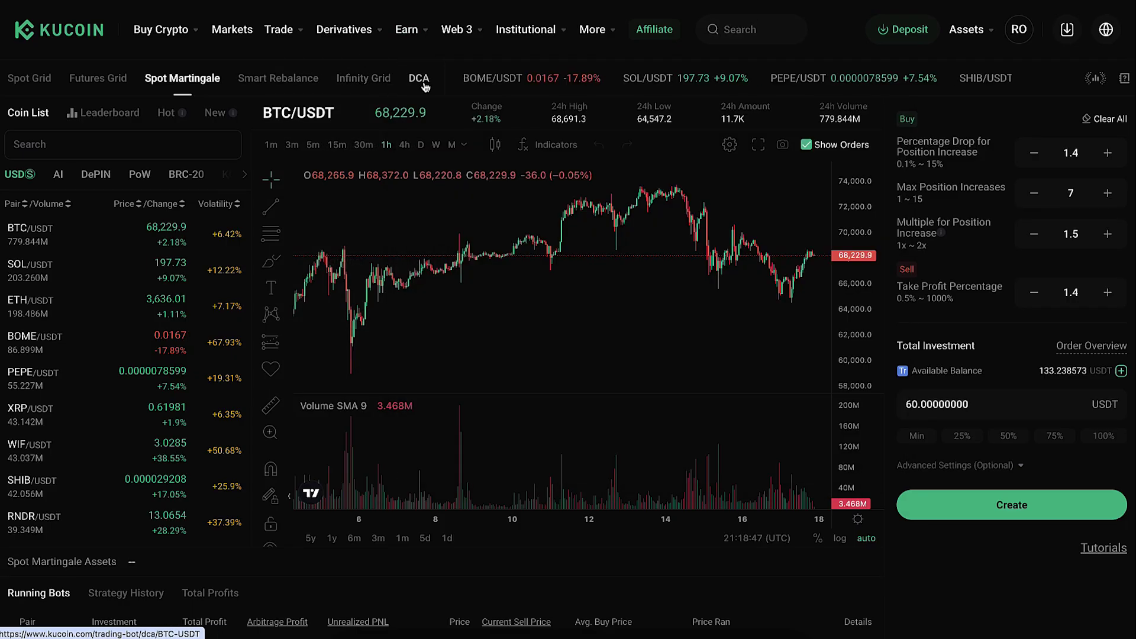
pyautogui.click(421, 80)
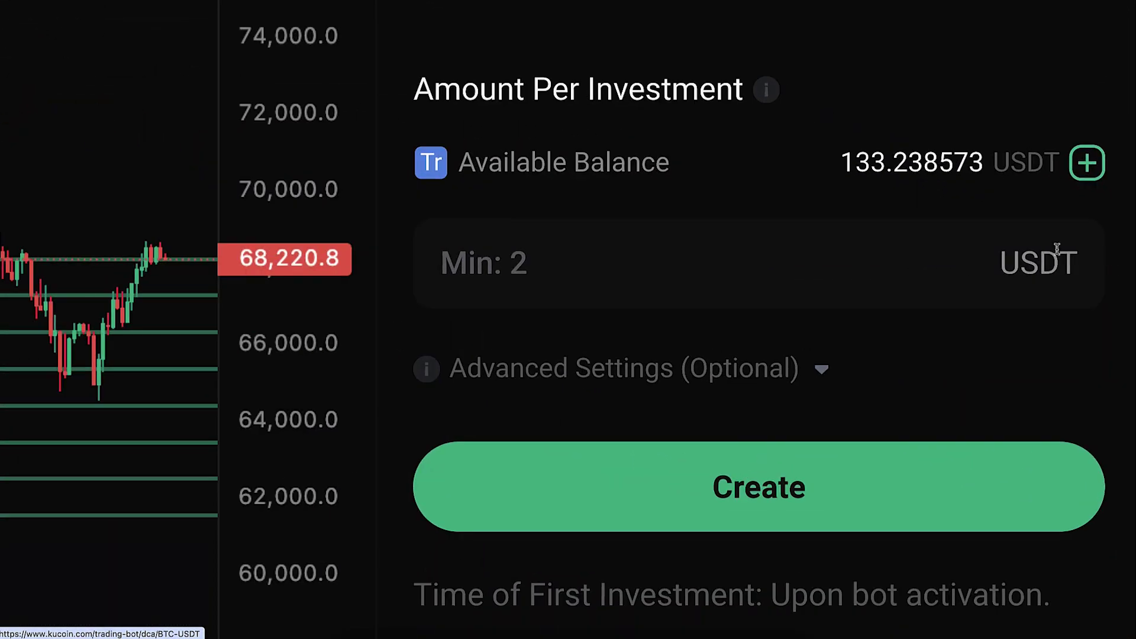
pyautogui.click(1075, 256)
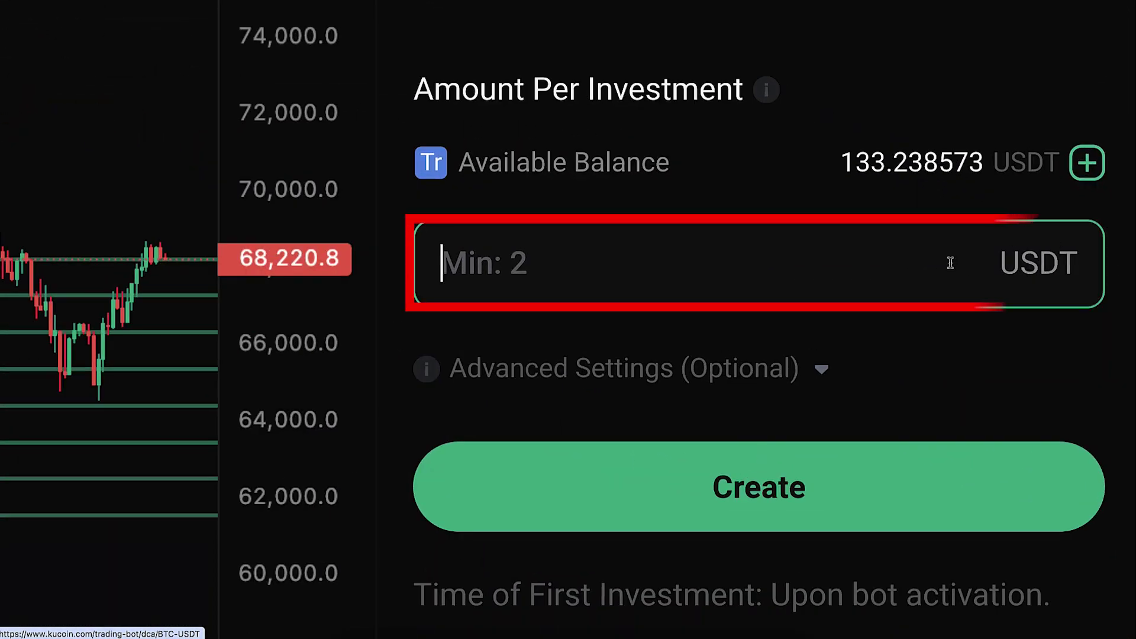